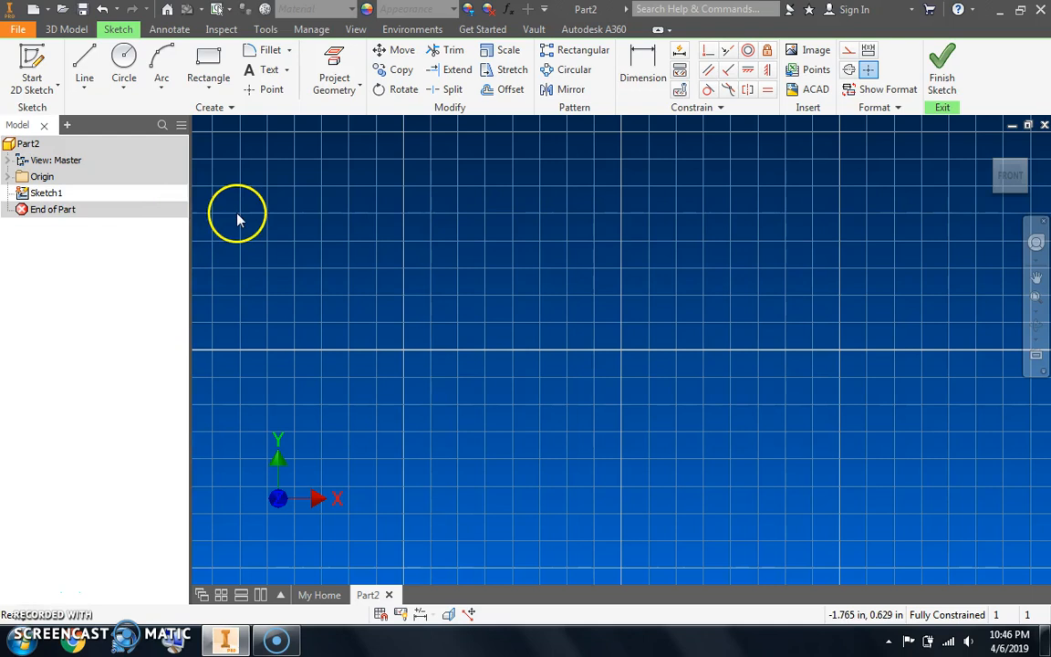
Sketch a circle about 1.29 in in diameter centred on the origin
click(124, 60)
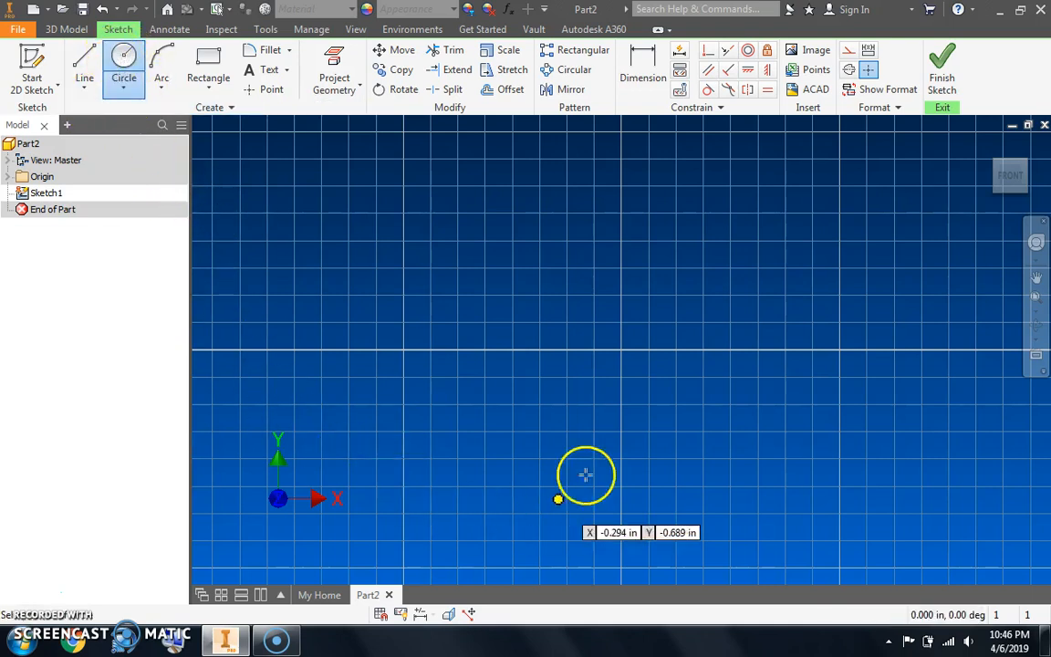
click(620, 347)
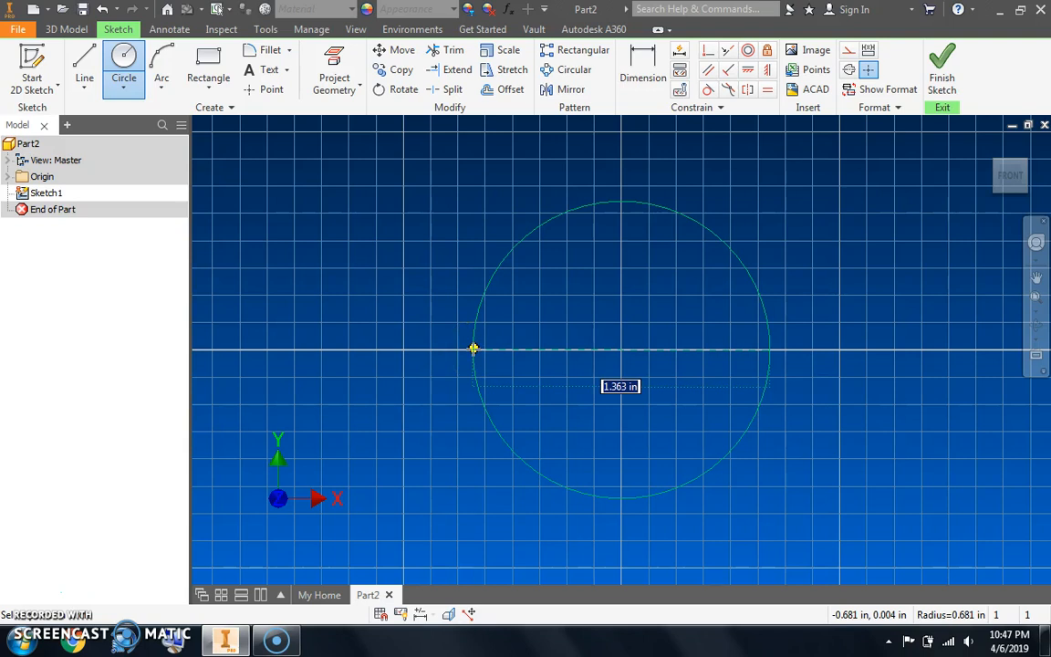
click(475, 344)
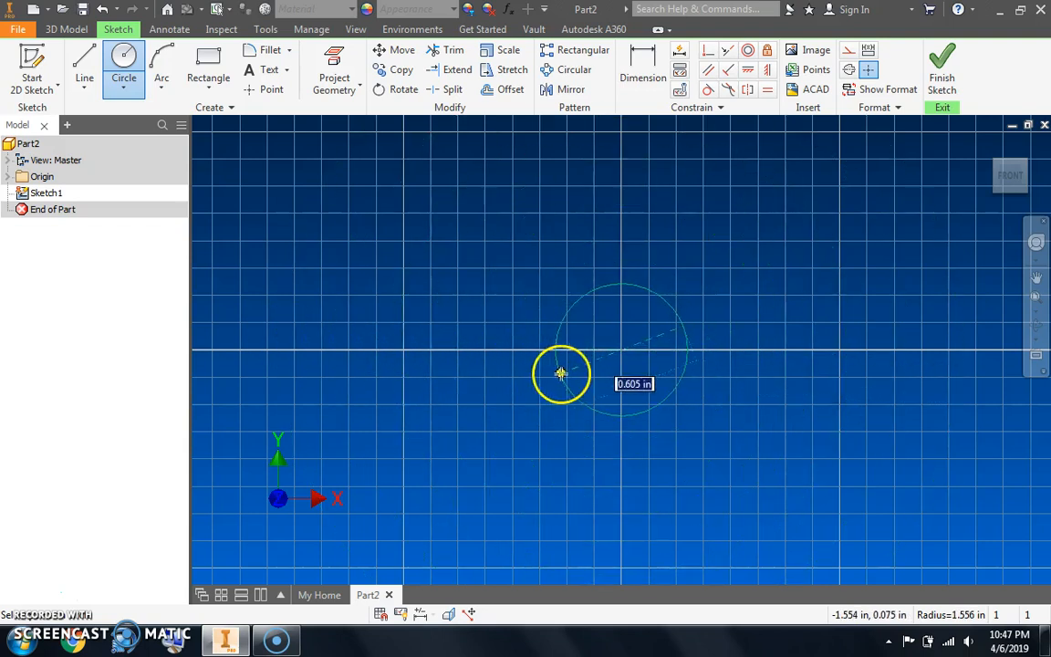
click(481, 344)
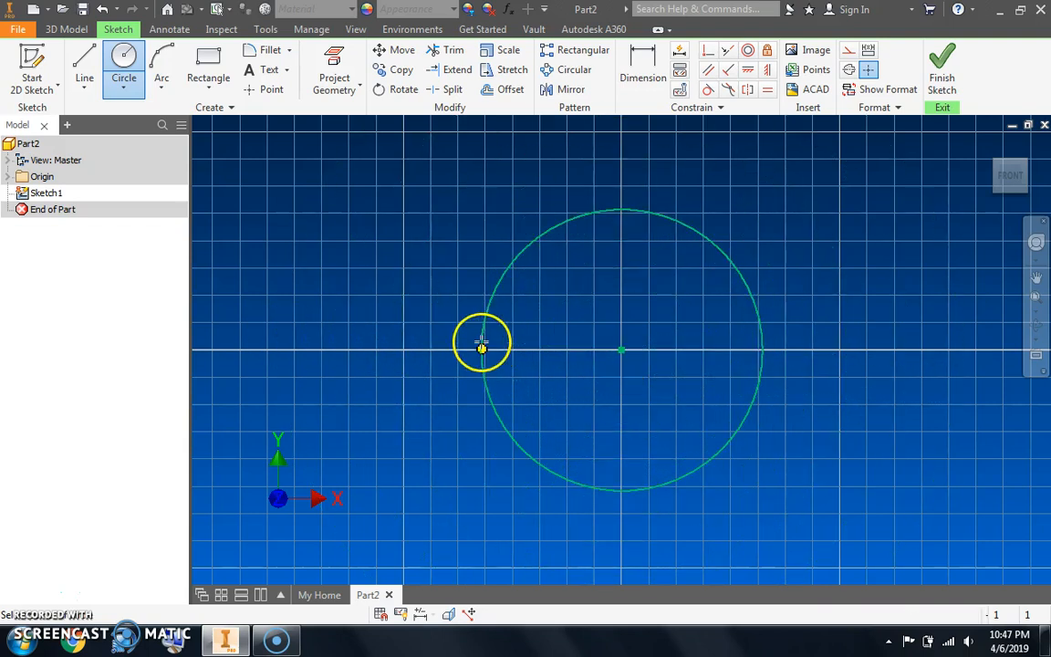
Draw a vertical diameter line through the circle and trim away its right half to leave a closed semicircle
click(84, 62)
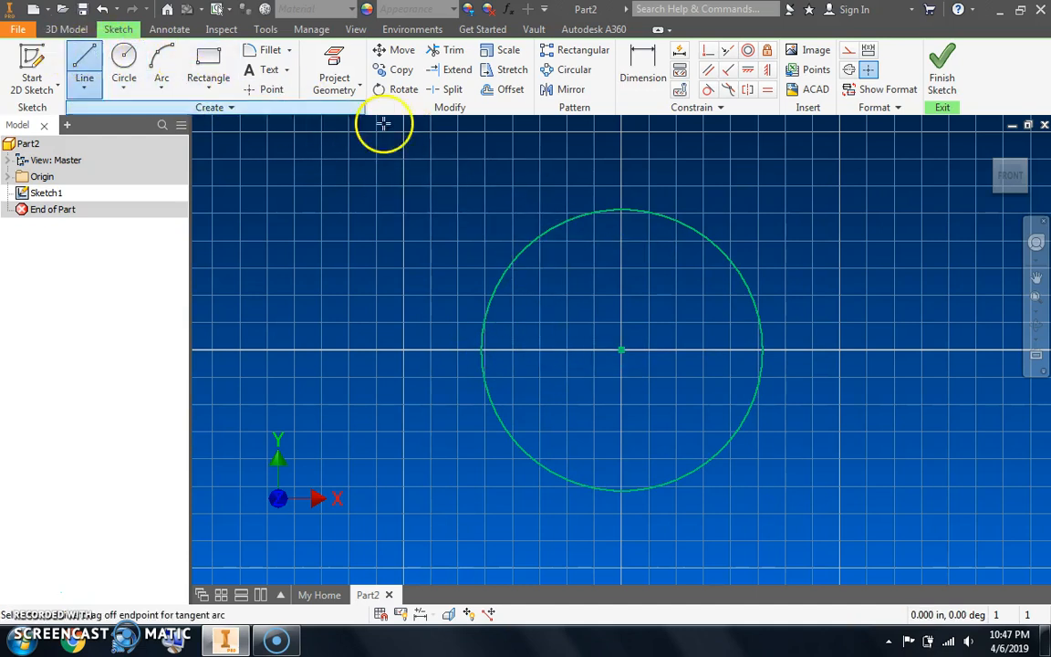
click(621, 210)
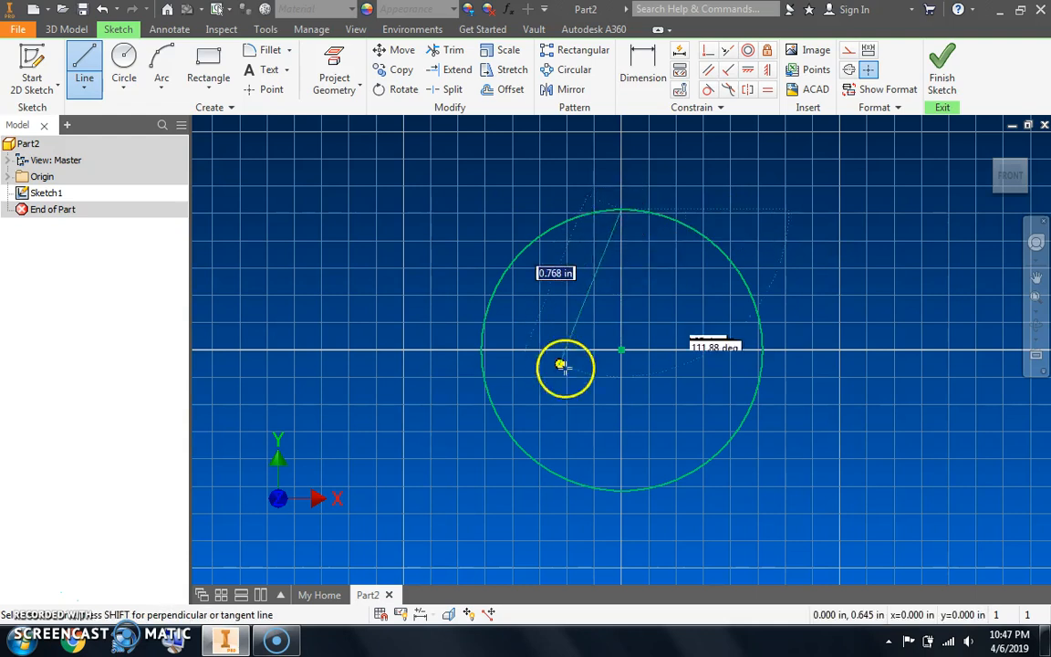
click(621, 490)
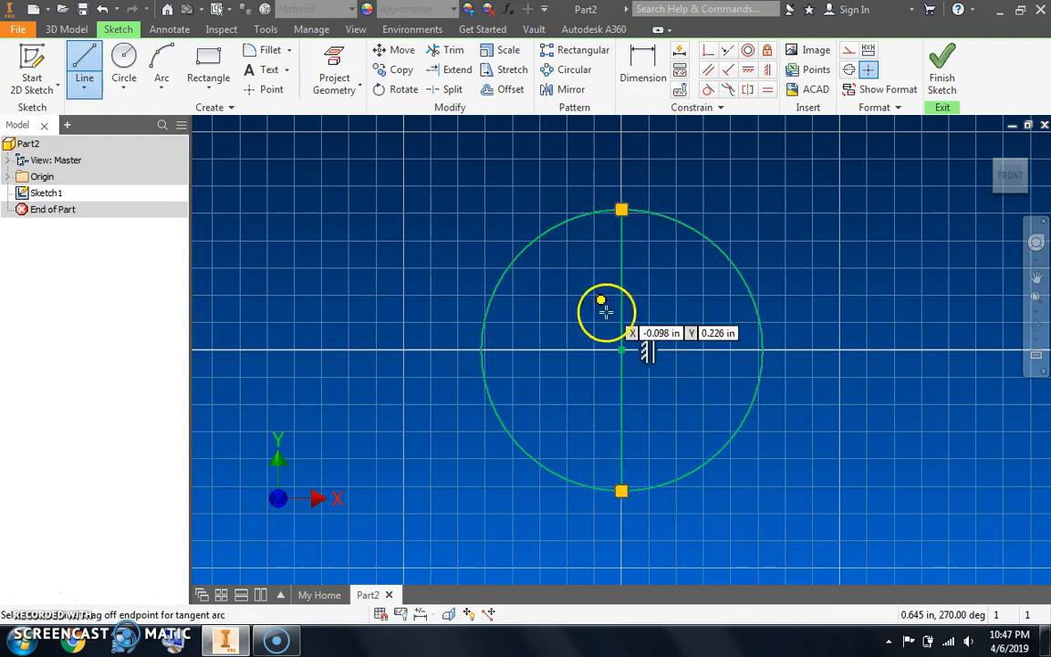
click(449, 49)
click(679, 224)
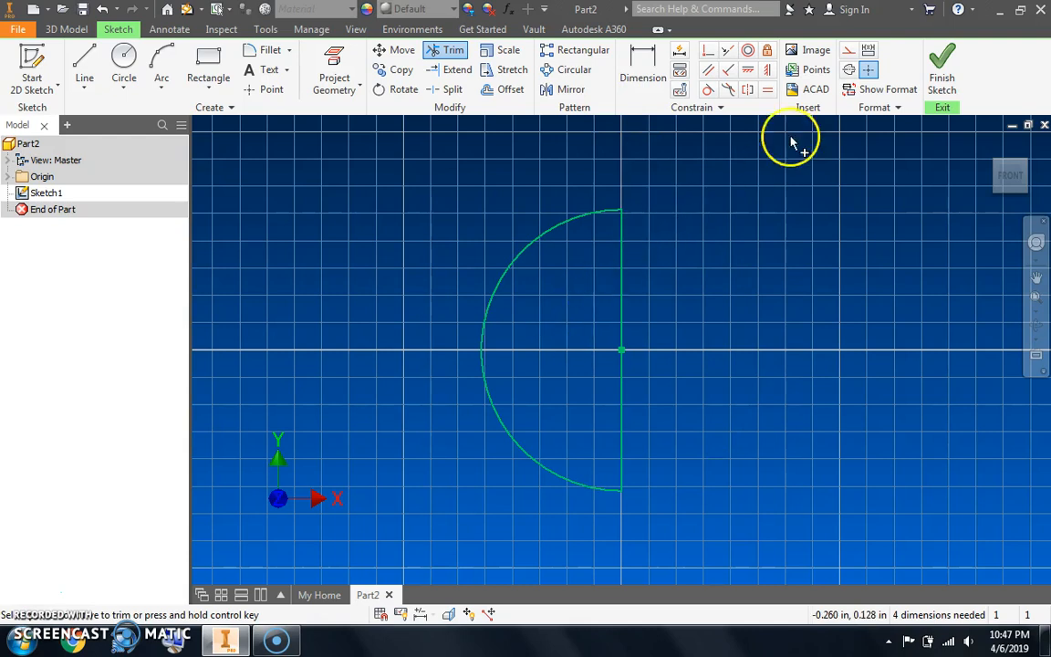
Finish the sketch and revolve the semicircle fully around its vertical straight edge to form a solid sphere
click(945, 66)
click(135, 69)
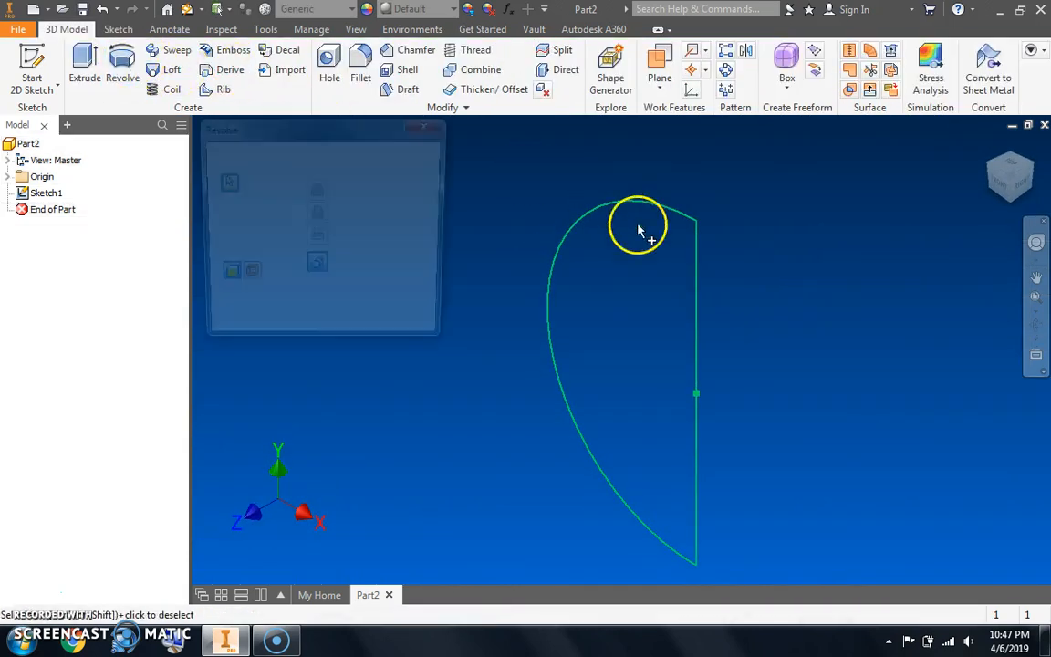
click(223, 209)
click(698, 357)
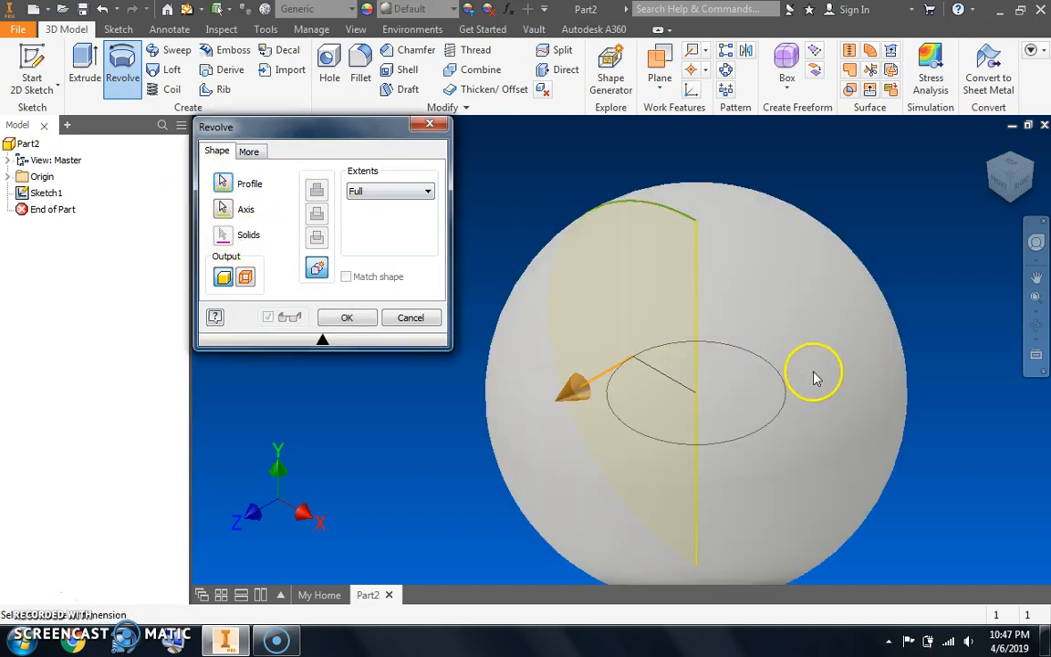
click(348, 317)
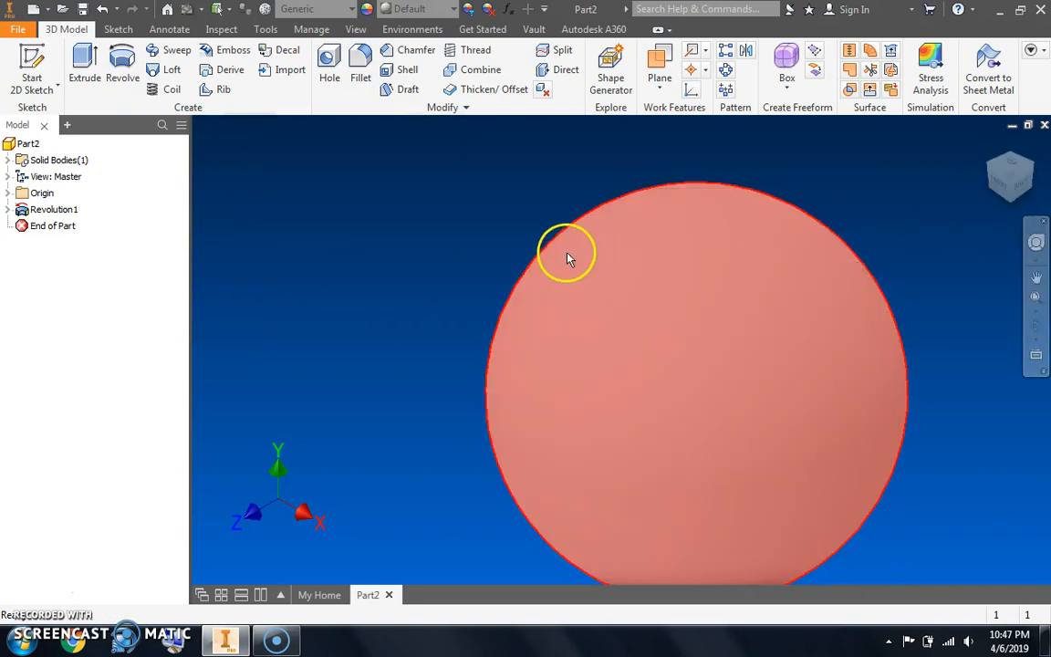
Adjust the sphere's appearance colour to yellow
click(468, 11)
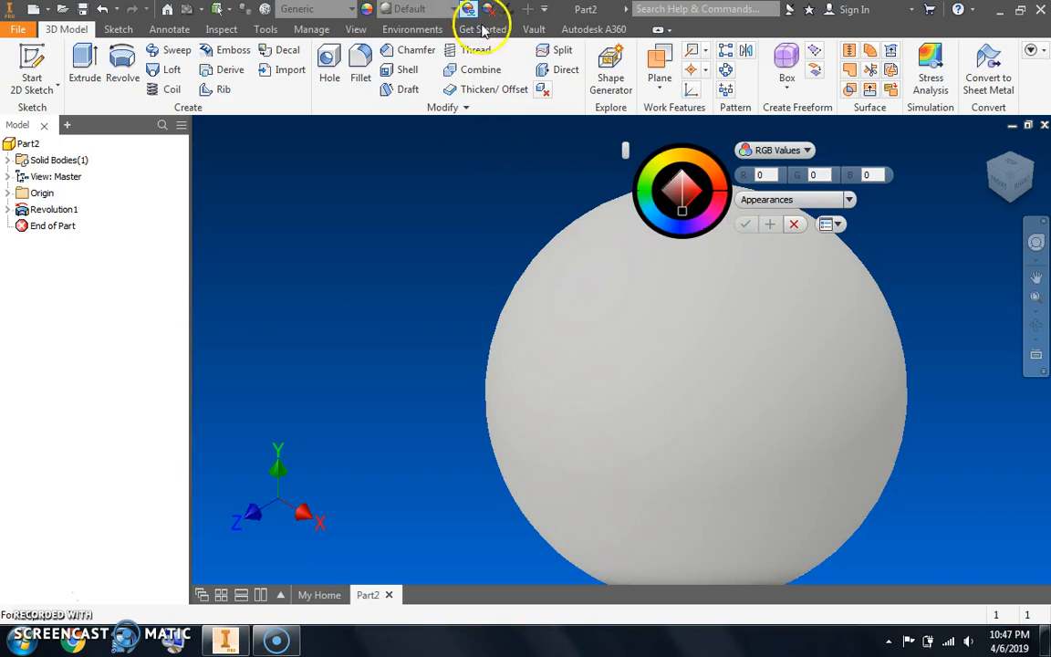
click(575, 222)
drag(648, 171, 663, 156)
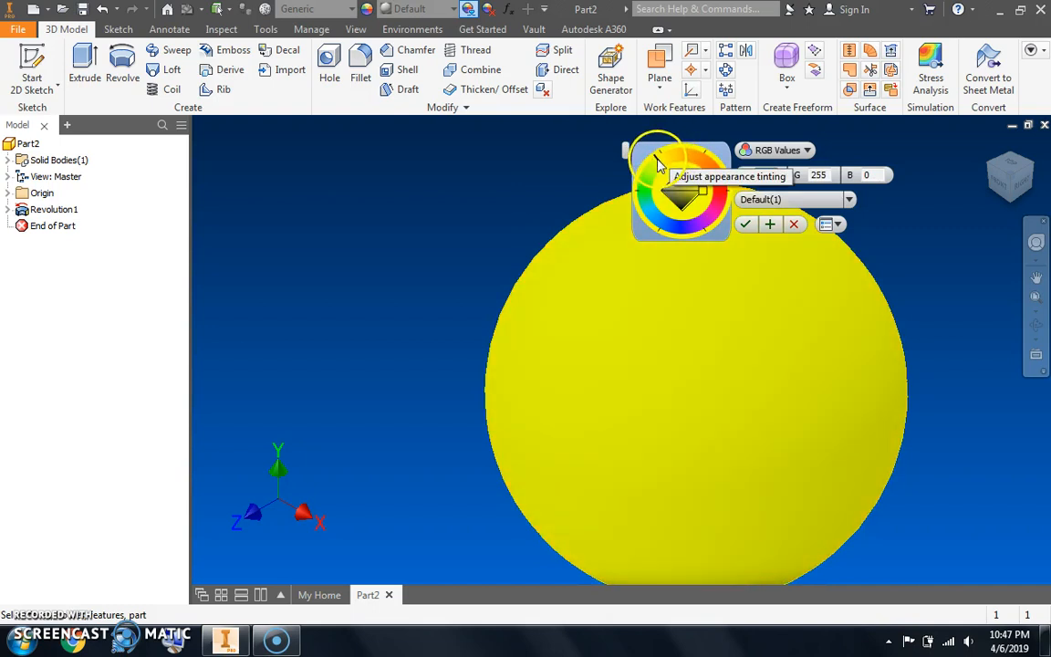
click(746, 223)
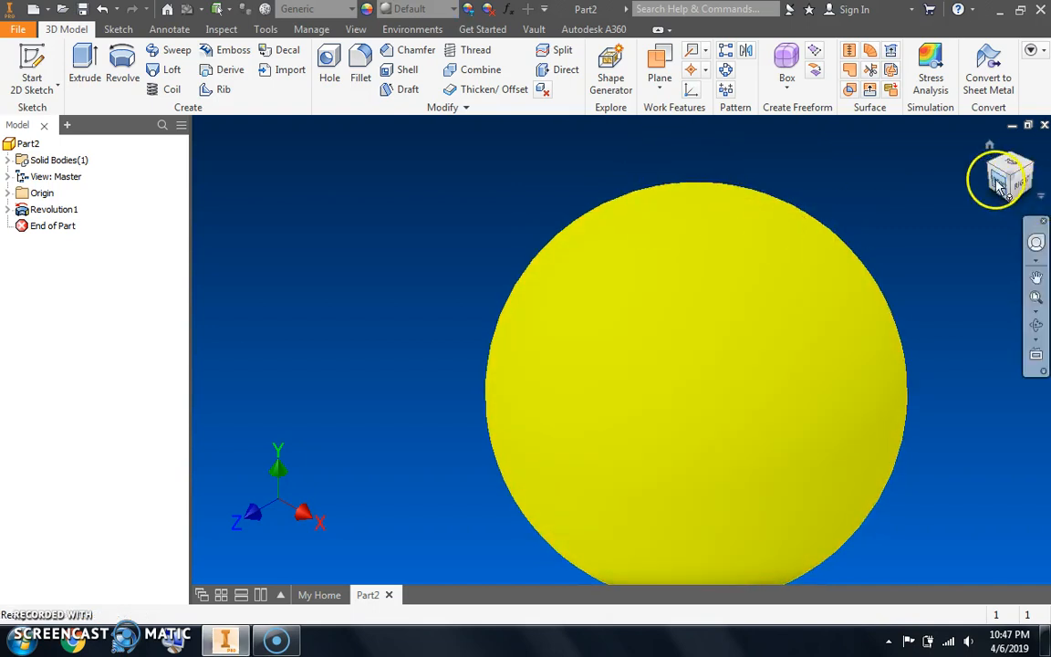
Make the origin's XZ Plane visible through the middle of the sphere
scroll(931, 283, up, 5)
scroll(931, 292, down, 4)
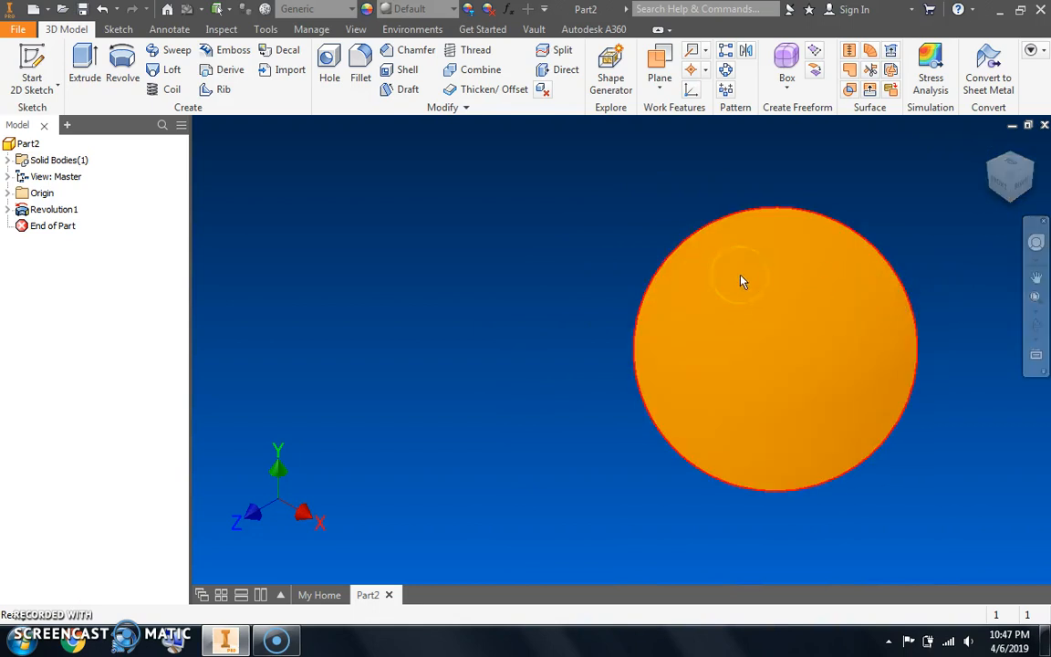
click(717, 262)
mouse_move(808, 401)
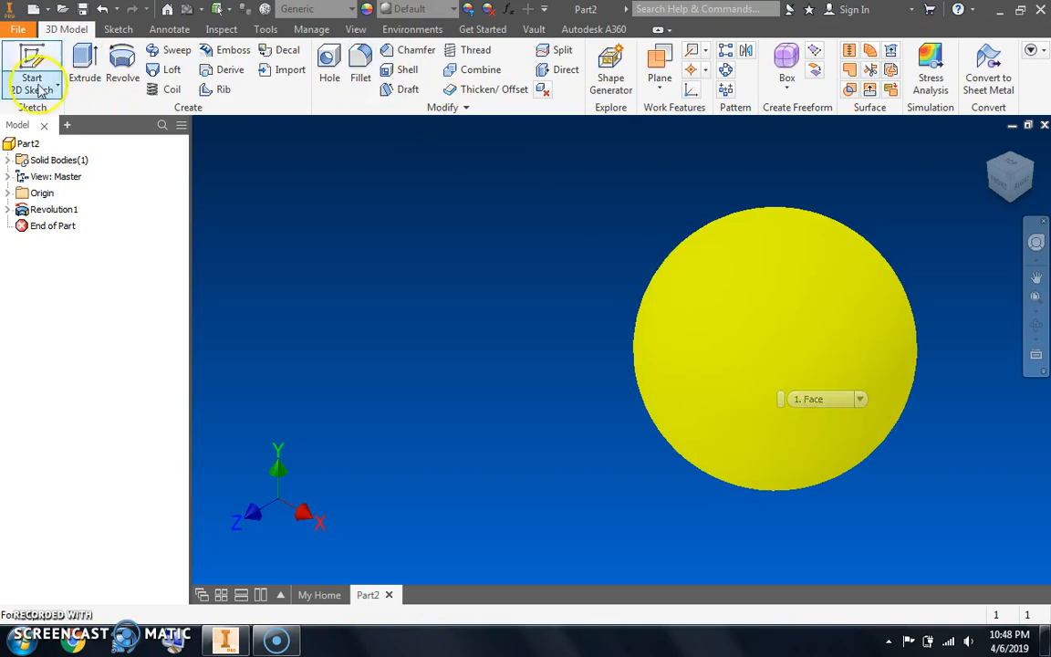
click(9, 194)
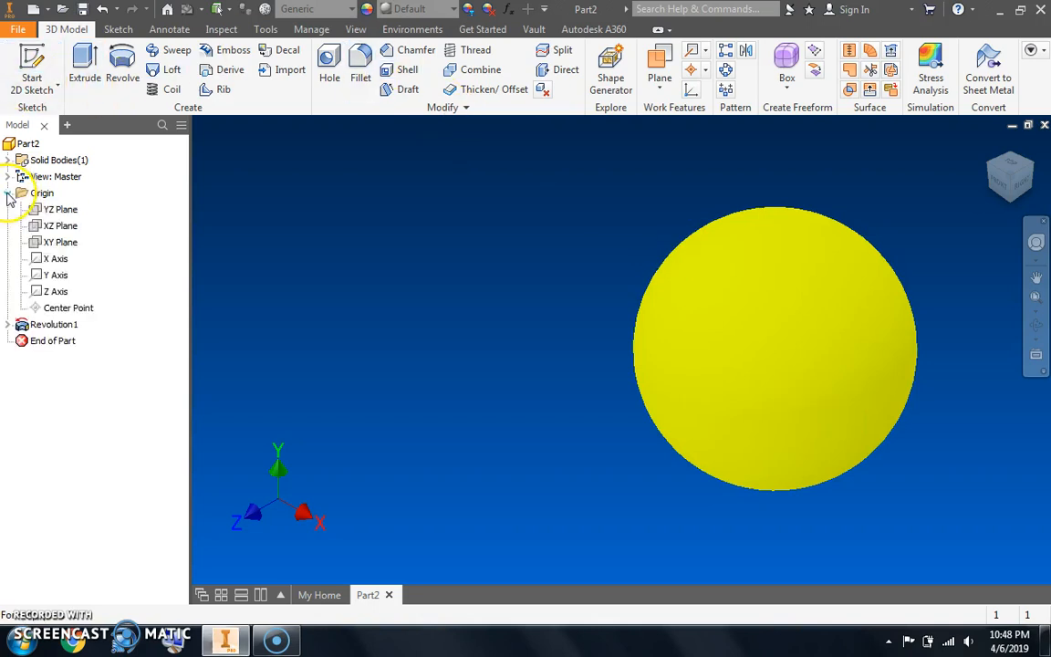
click(59, 211)
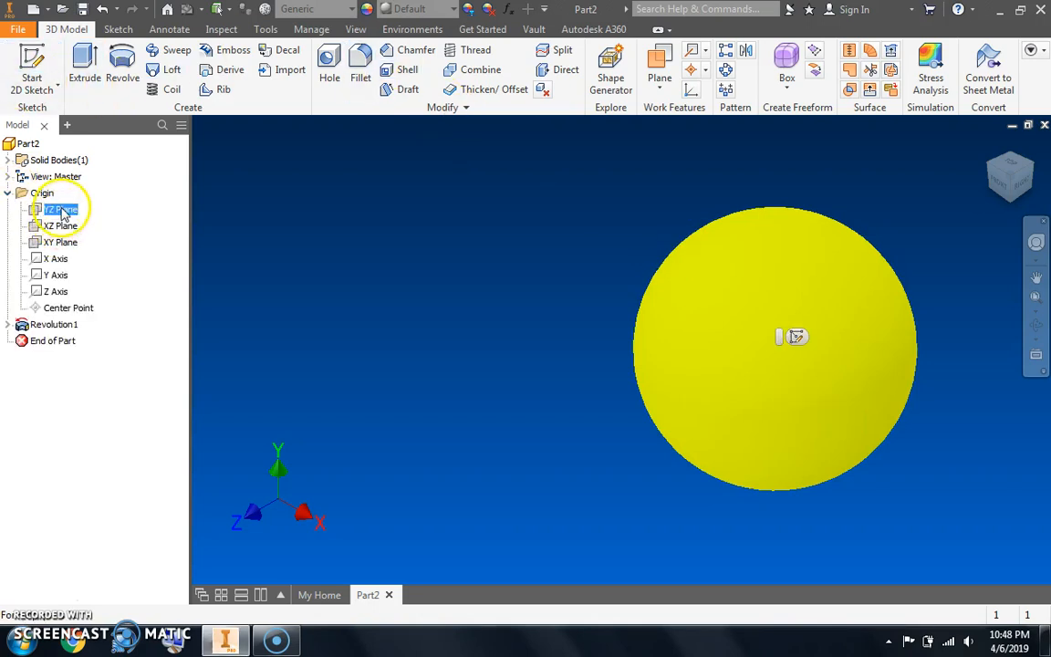
click(55, 226)
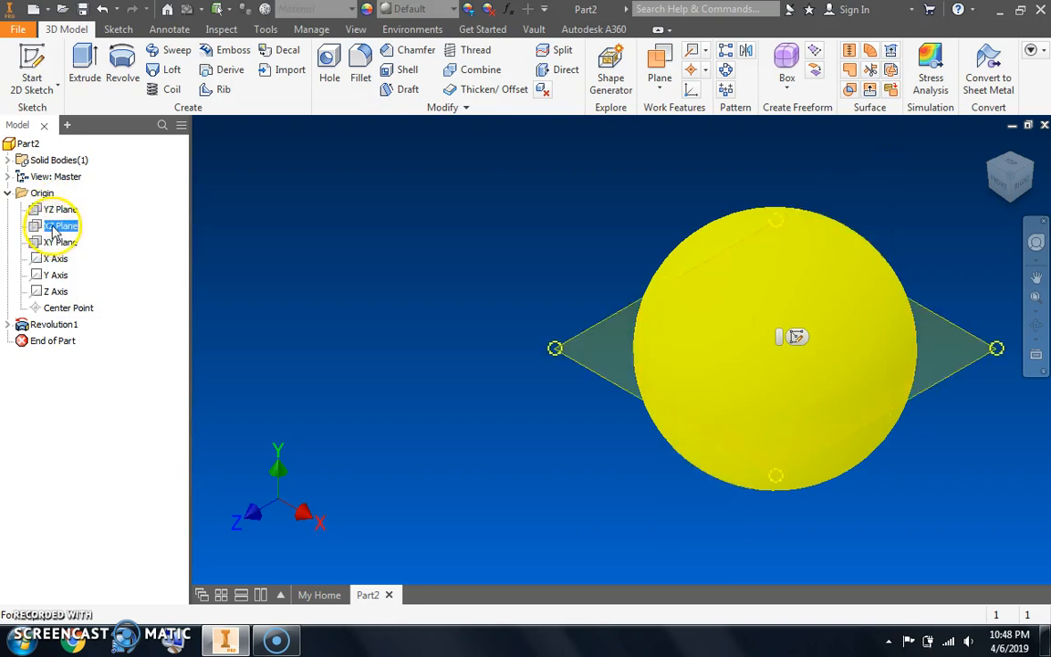
click(55, 227)
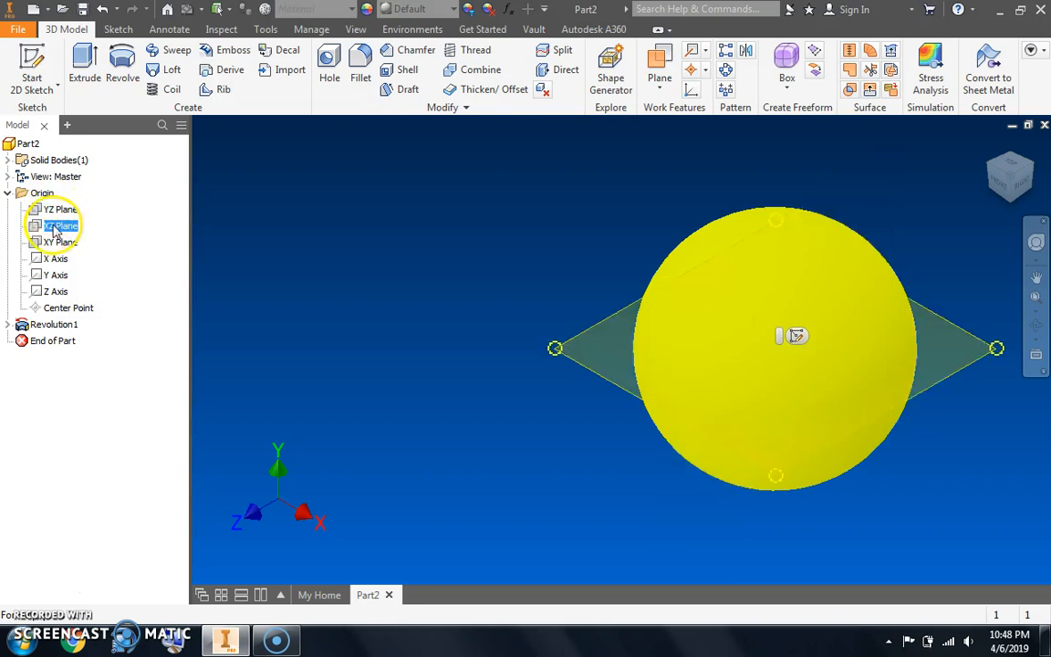
right_click(55, 230)
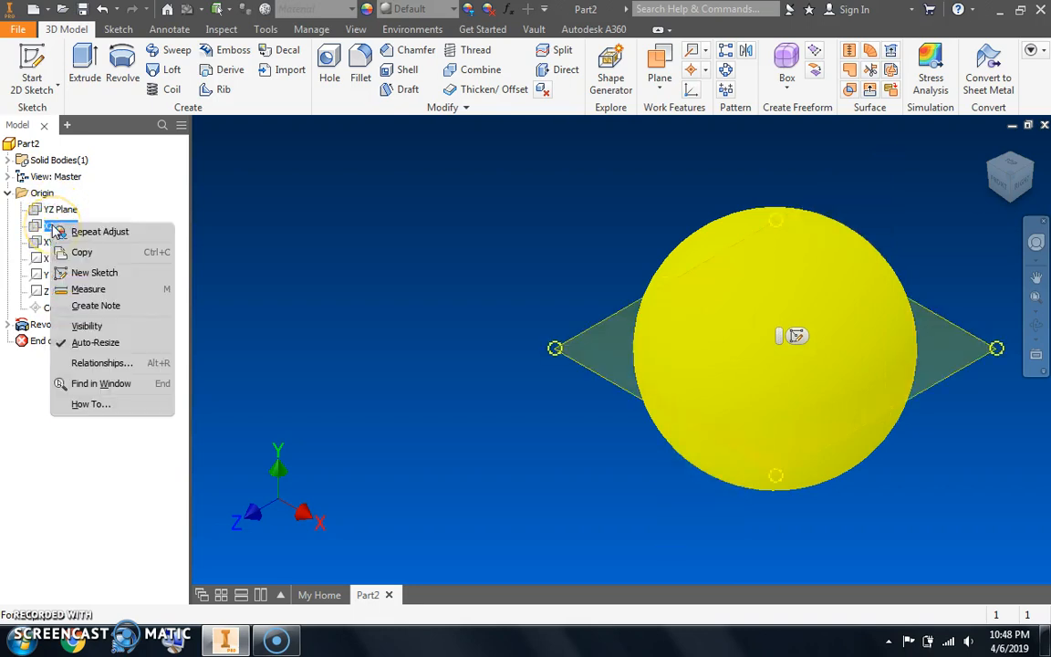
click(91, 325)
Create a work plane offset 0.3125 in above the XZ Plane, cutting through the upper part of the sphere
click(1009, 179)
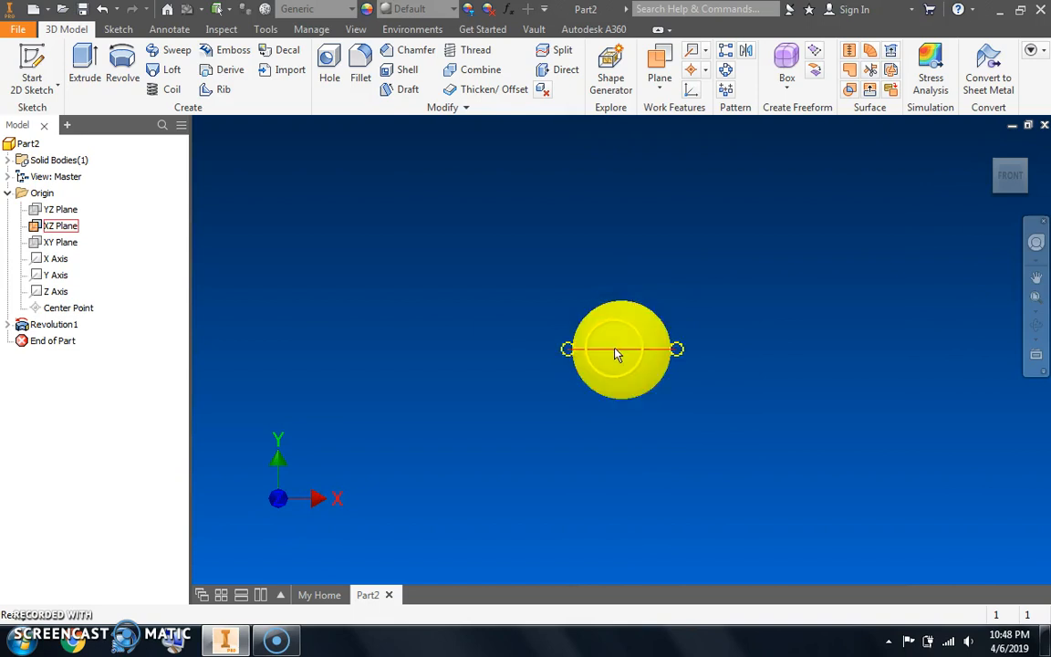
click(1008, 168)
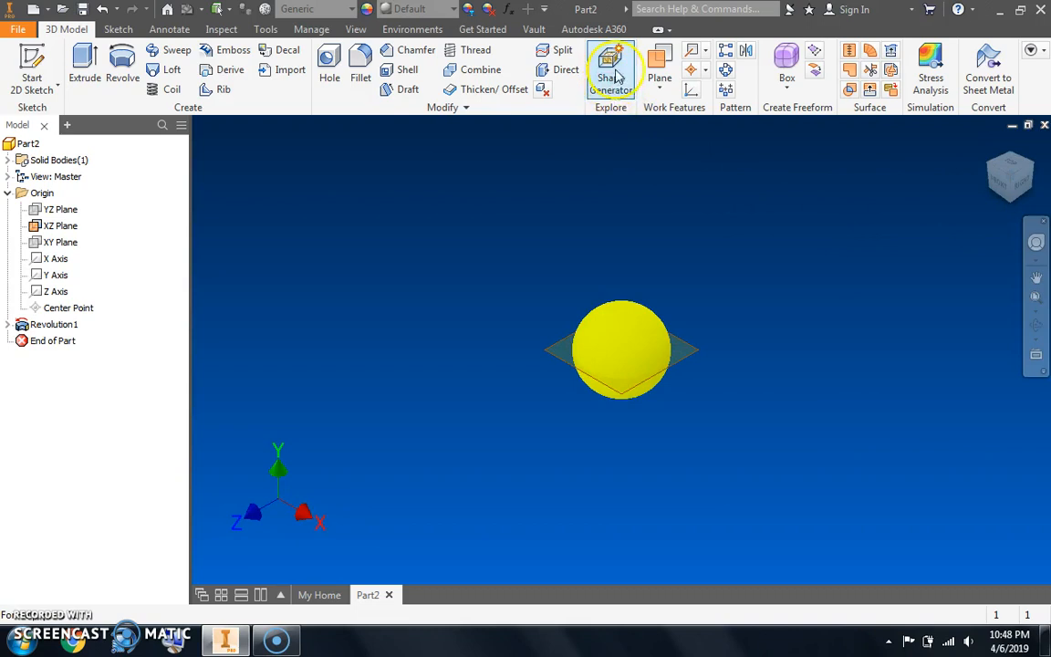
click(661, 66)
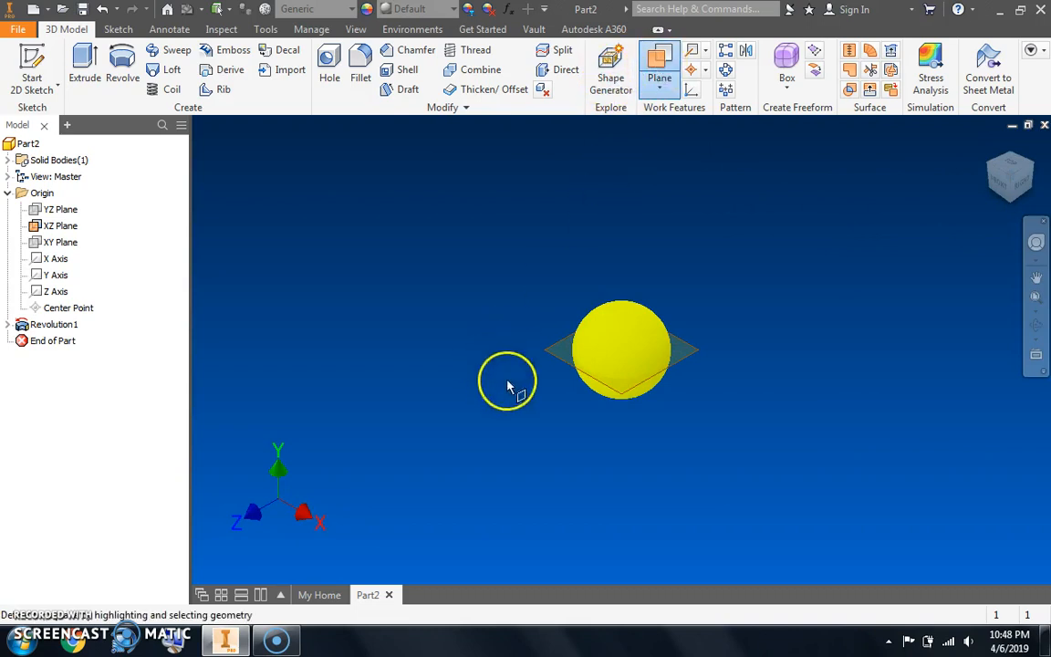
click(573, 361)
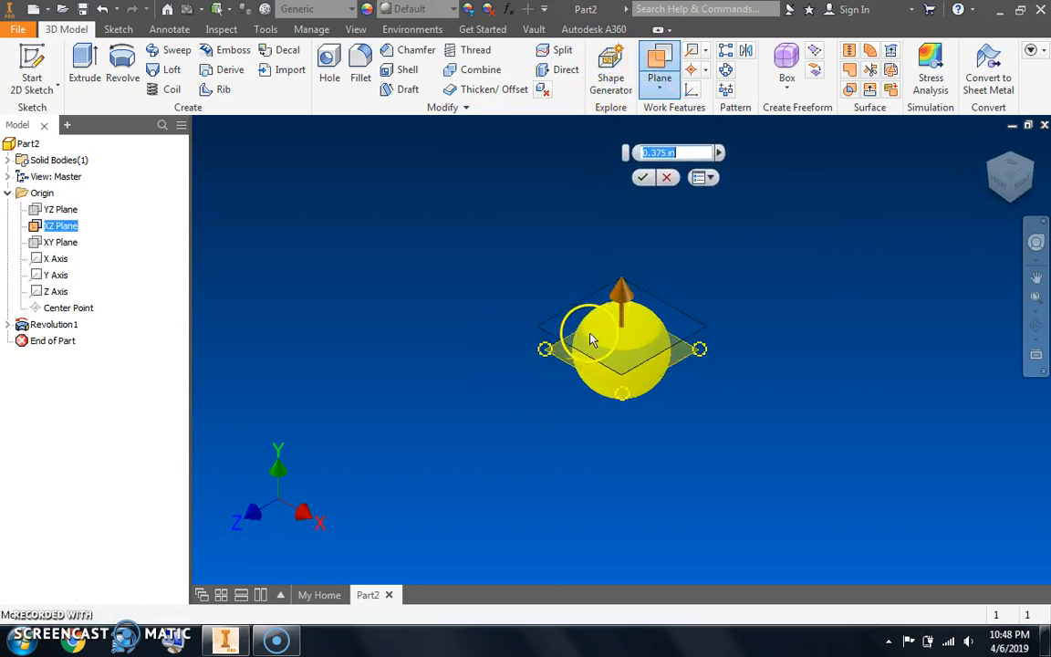
drag(589, 341, 592, 332)
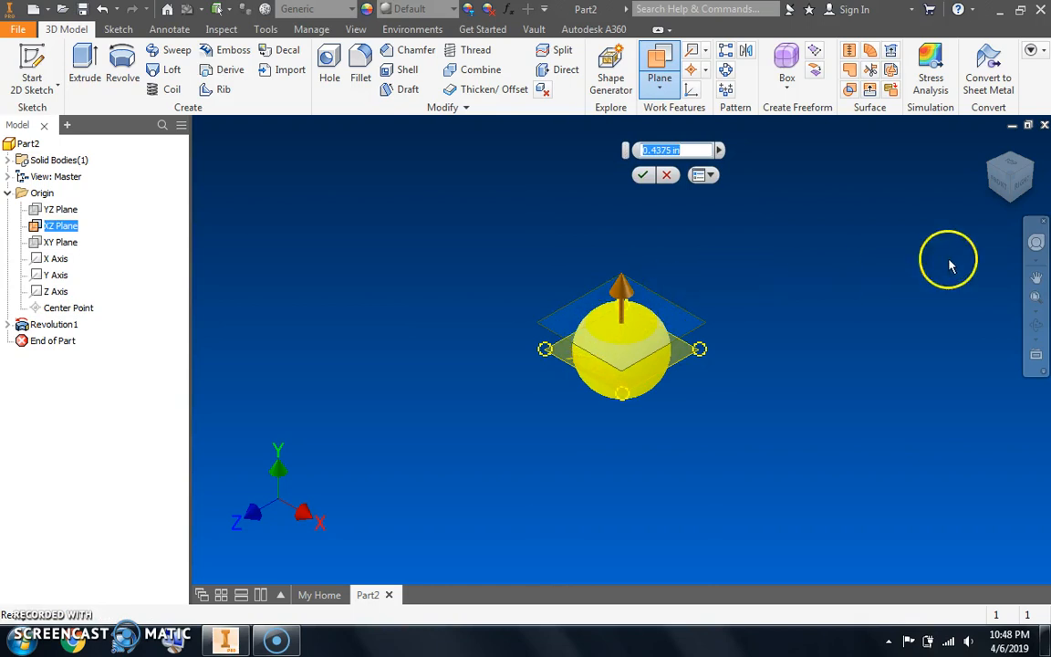
click(1001, 188)
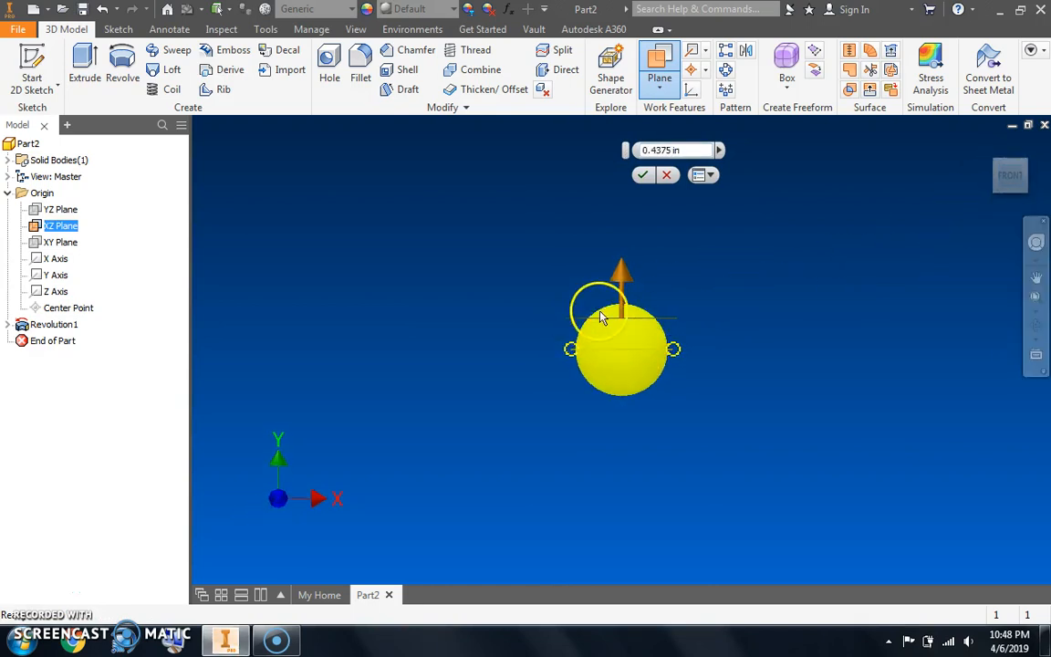
drag(589, 321, 615, 326)
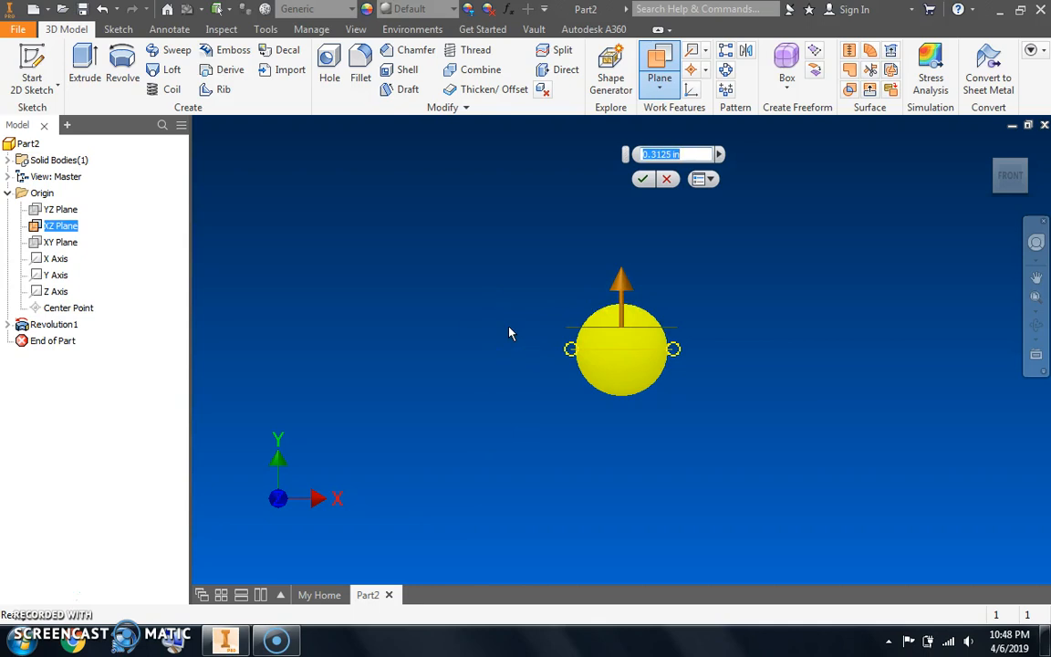
click(642, 179)
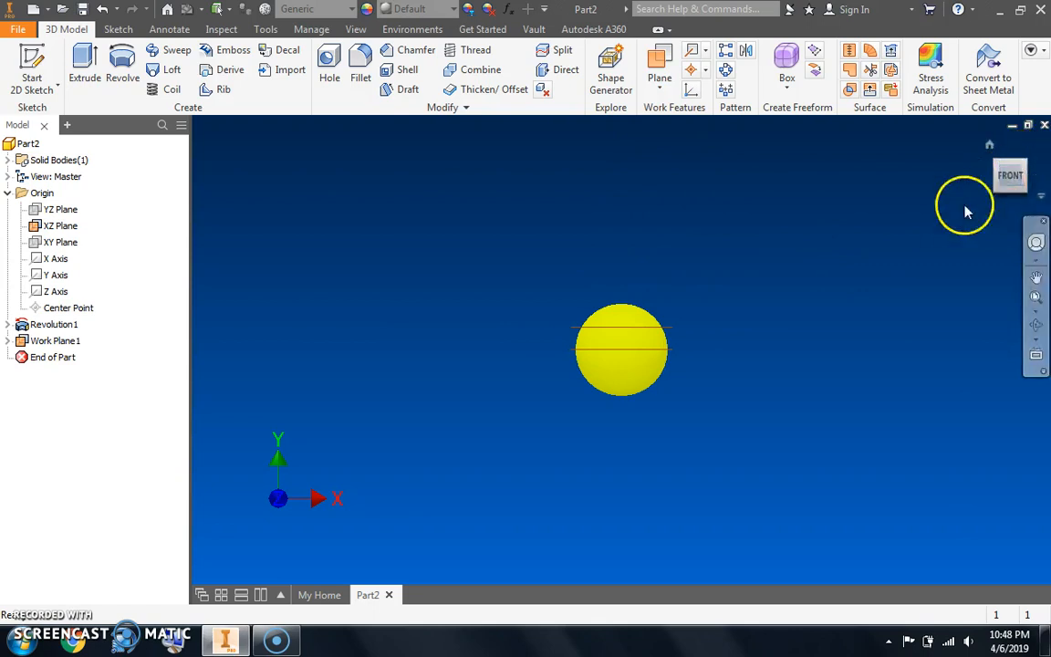
Hide the origin's XZ Plane so that only the offset work plane is shown
click(1023, 164)
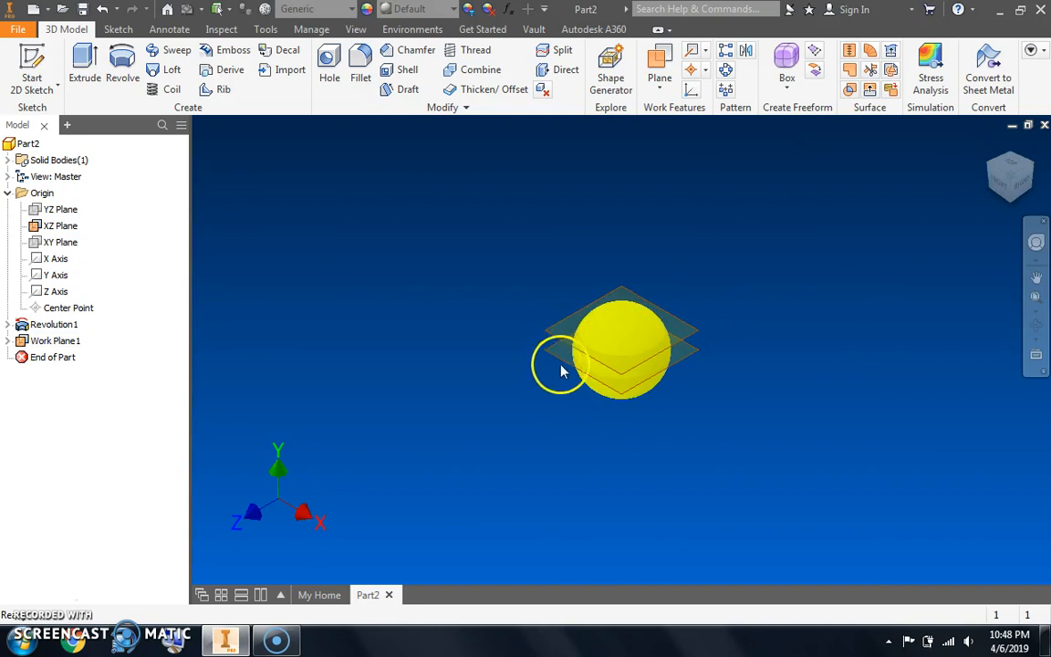
right_click(37, 228)
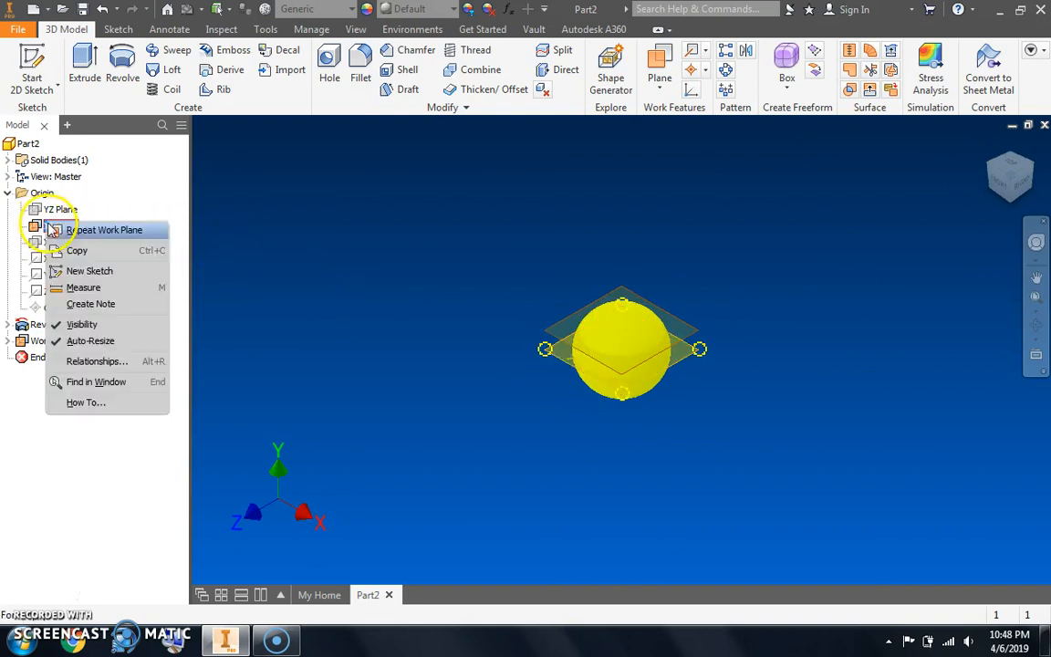
click(87, 325)
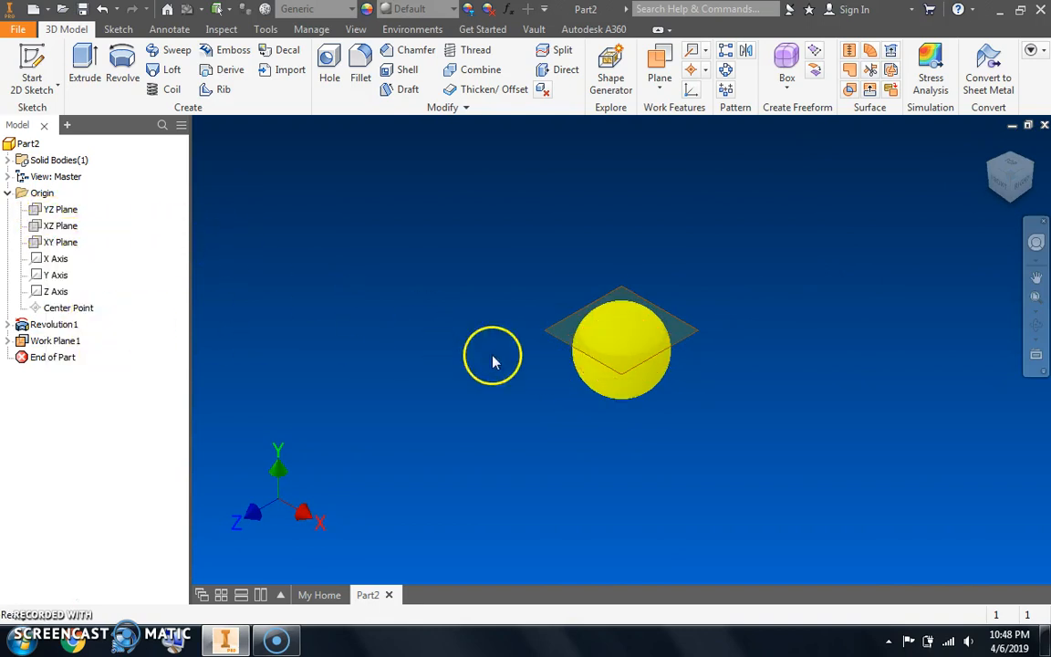
Start a 2D sketch on the offset work plane through the upper part of the sphere
click(1009, 179)
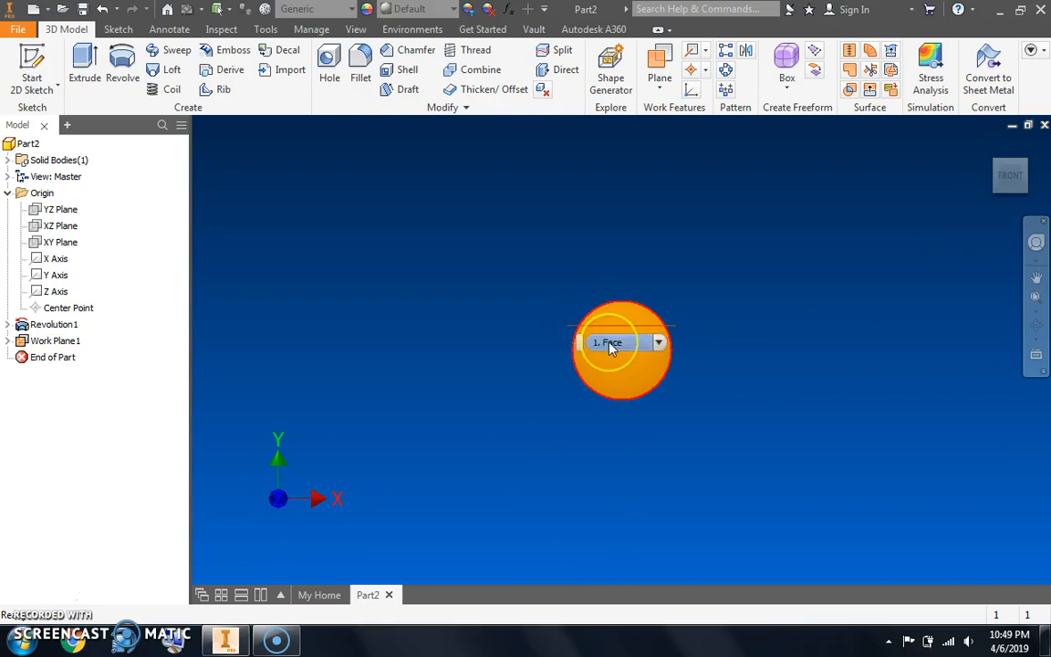
click(1026, 167)
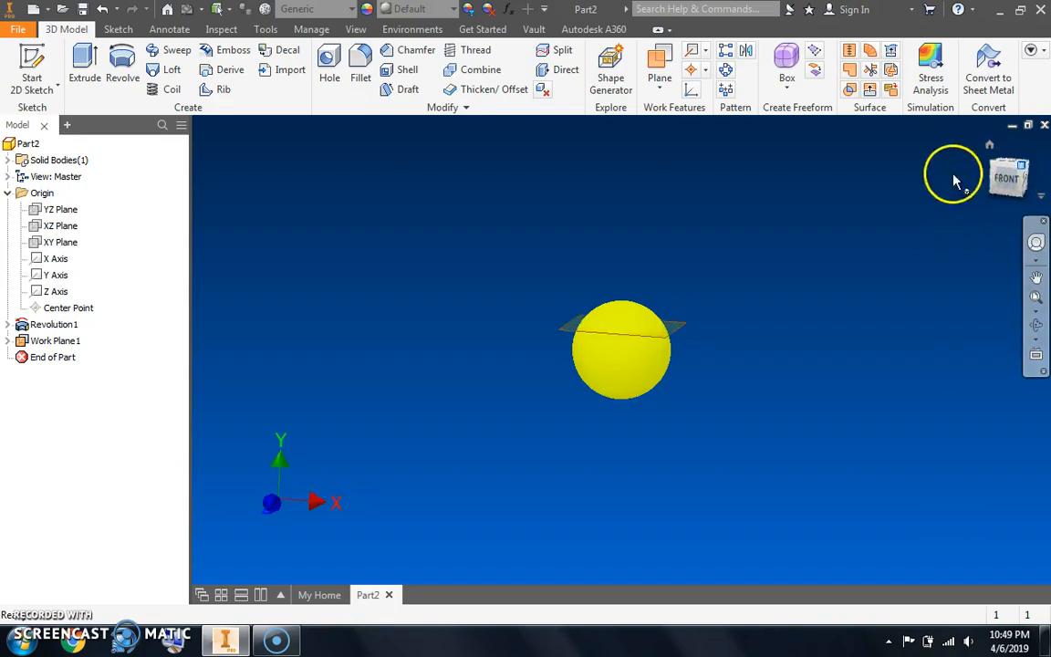
click(32, 73)
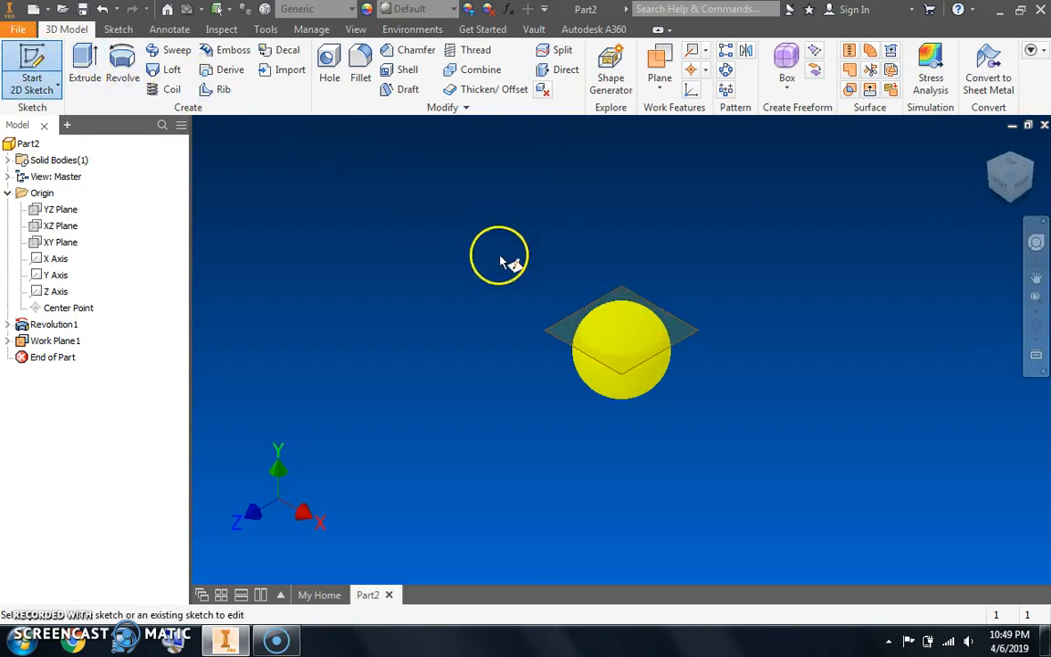
click(568, 343)
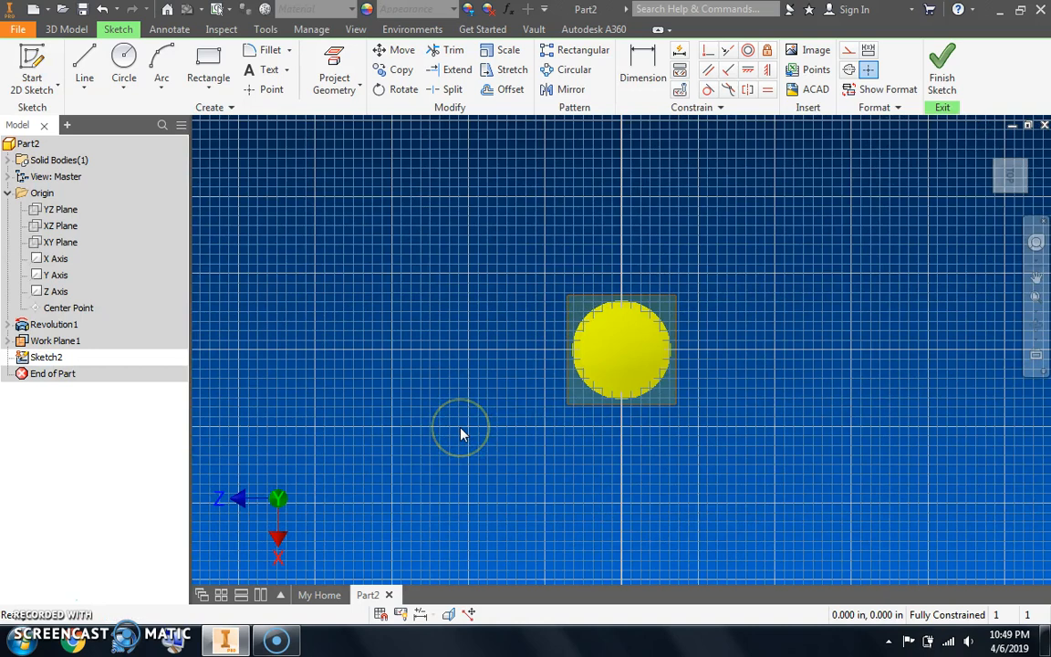
Slice the graphics at the sketch plane to expose the sphere's circular cross-section
scroll(626, 361, down, 5)
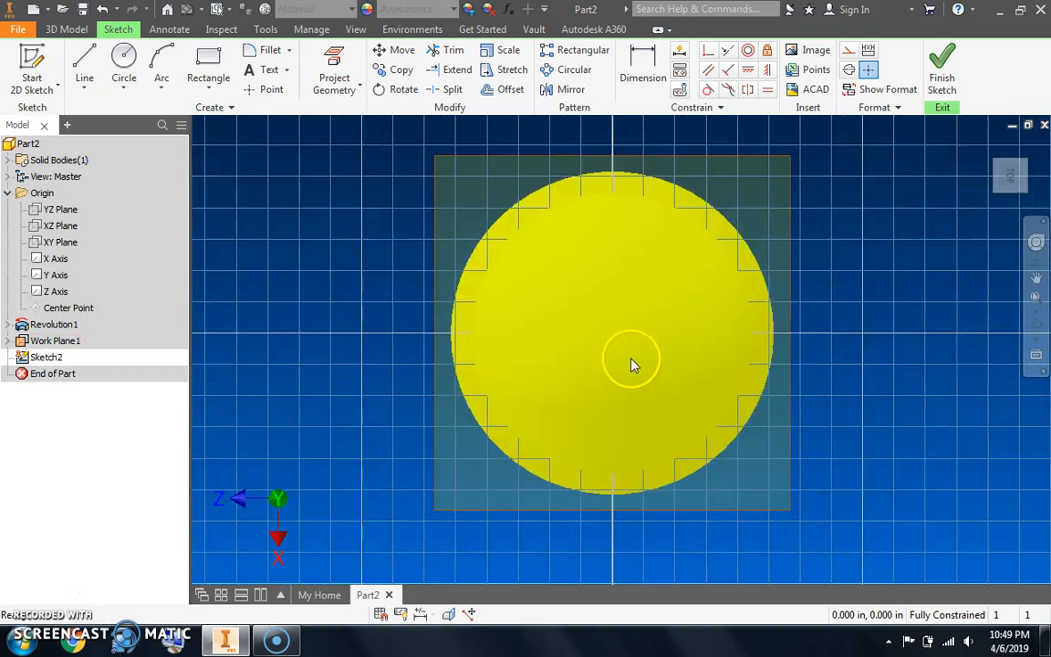
click(451, 193)
click(439, 221)
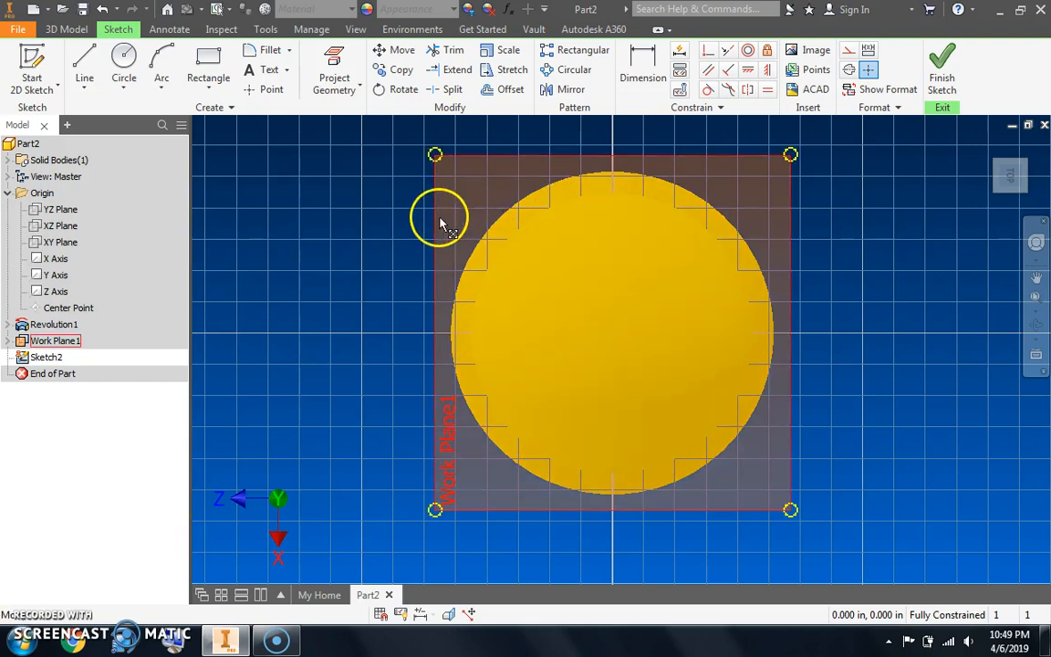
right_click(440, 221)
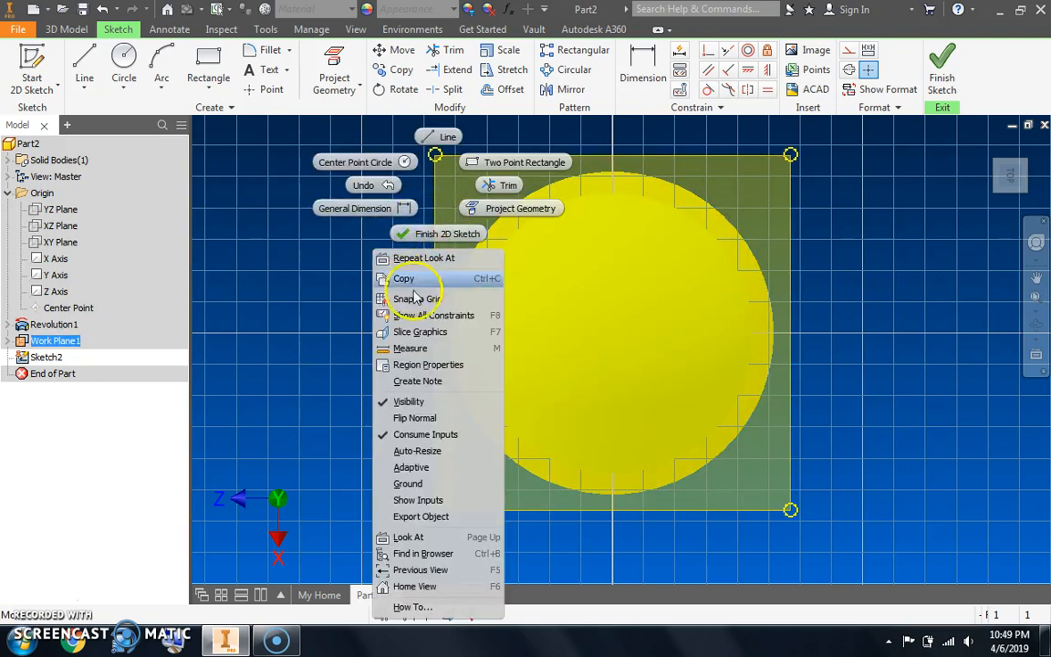
click(426, 333)
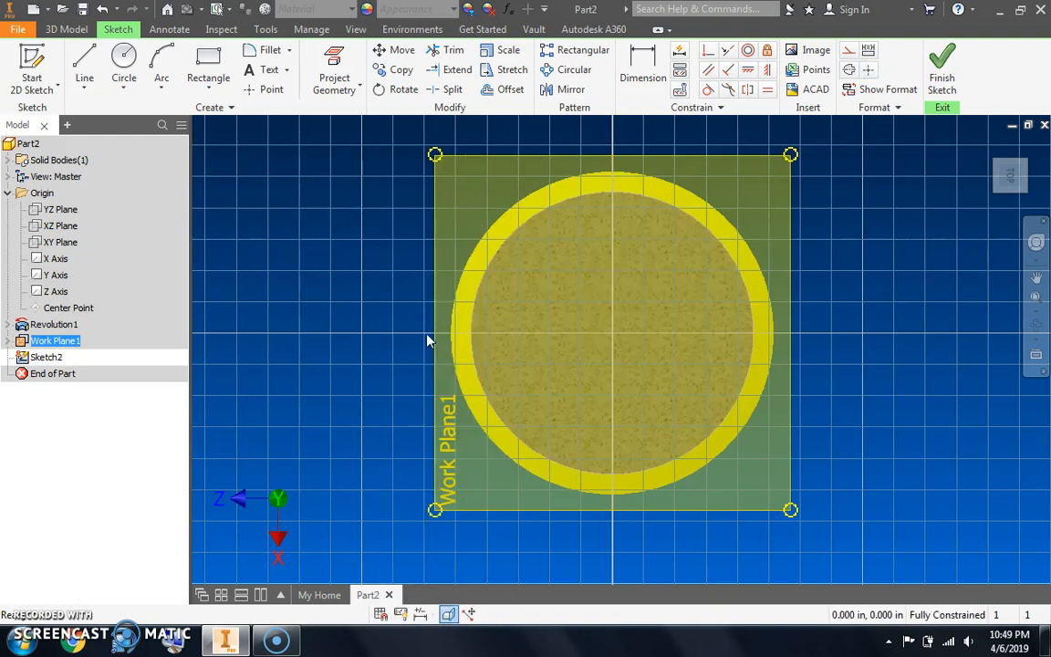
Examine the sliced sphere and its cut face from an angled view, ending on the straight-on view of the sketch
click(1006, 170)
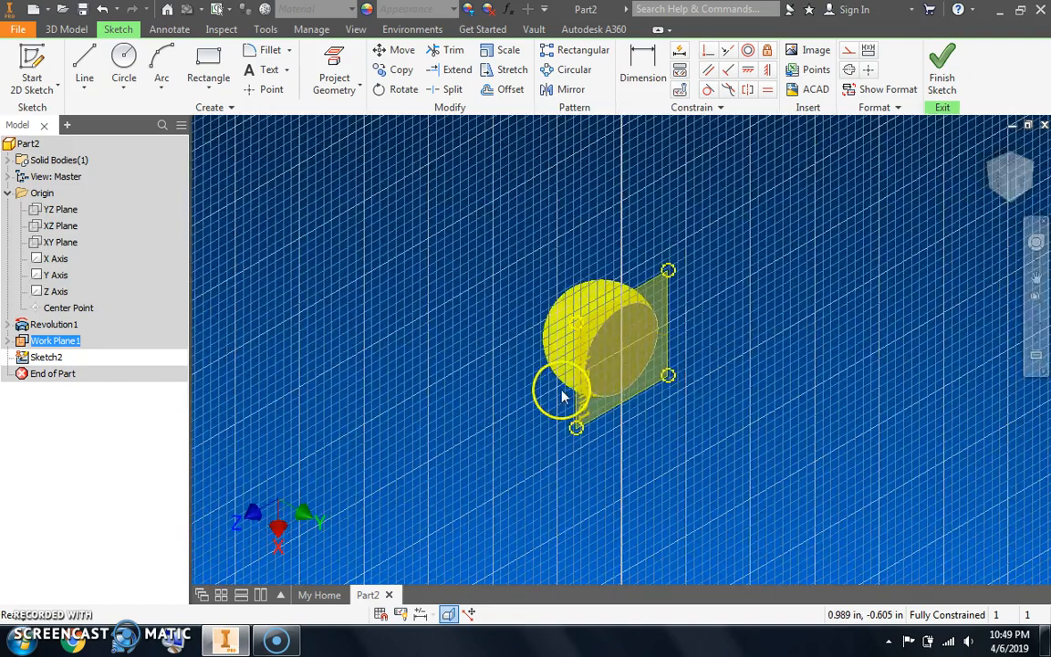
scroll(563, 392, down, 5)
scroll(680, 338, up, 2)
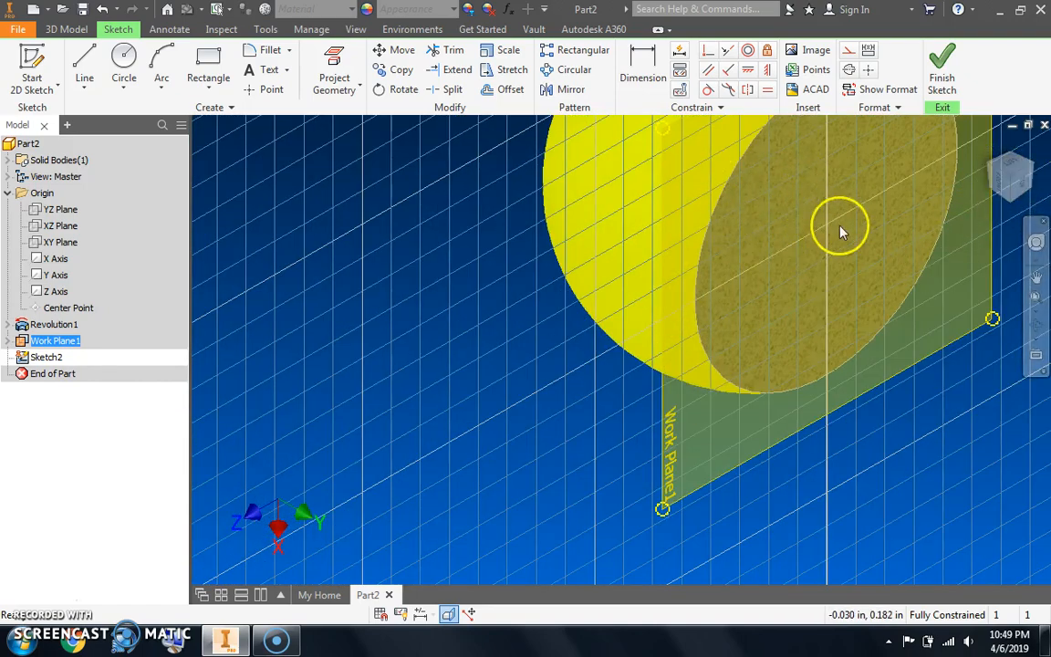
mouse_move(833, 222)
middle_down()
mouse_move(666, 333)
mouse_move(643, 306)
middle_up()
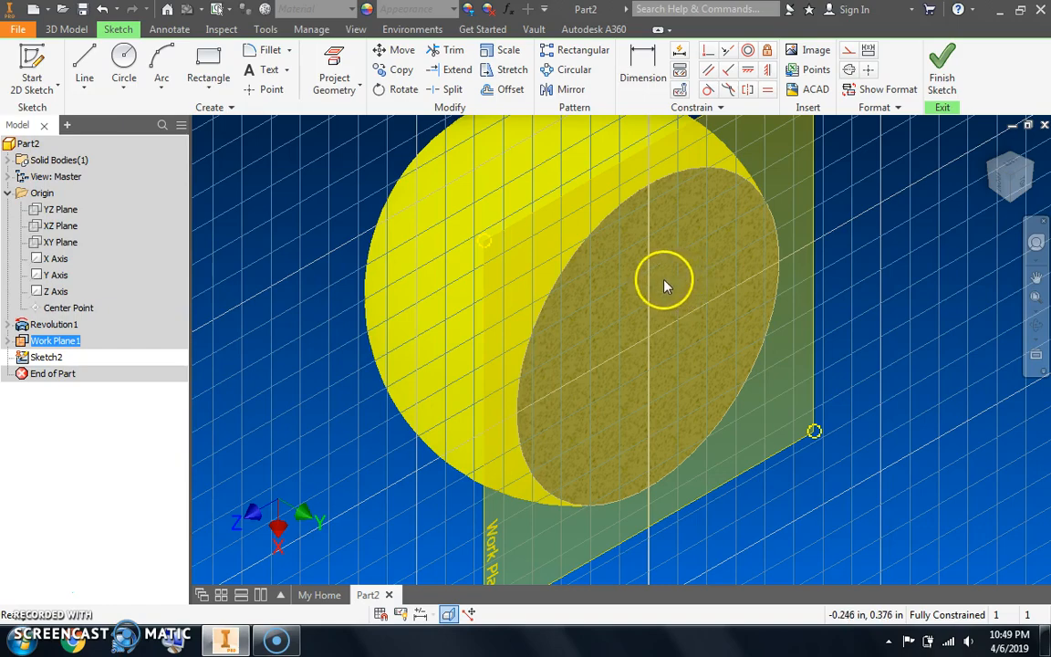
click(1014, 182)
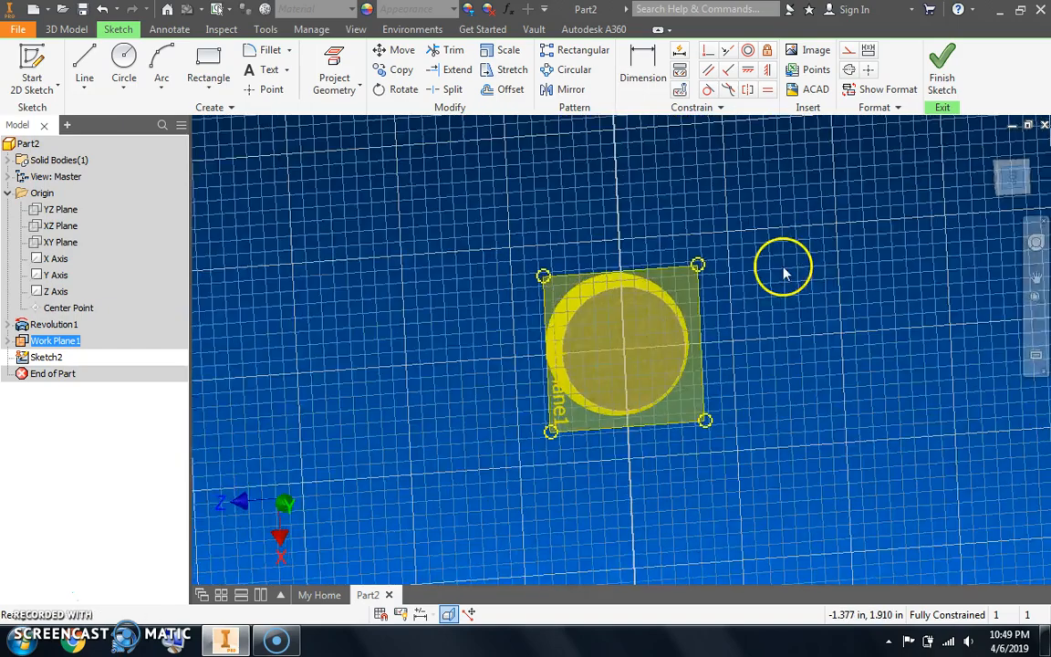
scroll(600, 353, down, 6)
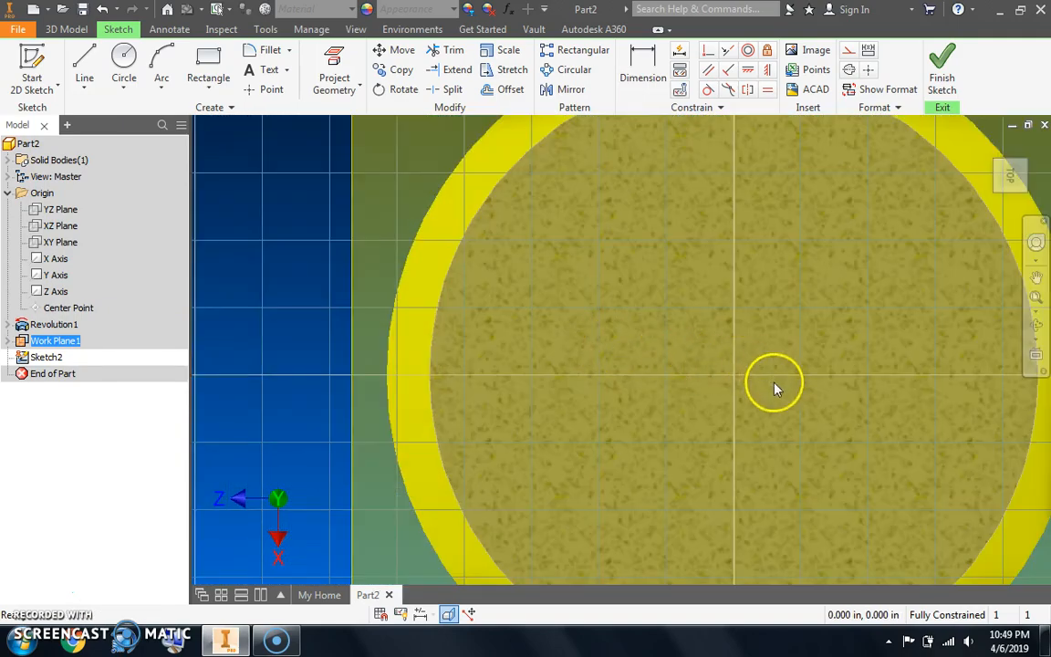
scroll(786, 425, up, 4)
mouse_move(792, 436)
middle_down()
mouse_move(788, 394)
mouse_move(673, 172)
mouse_move(666, 239)
middle_up()
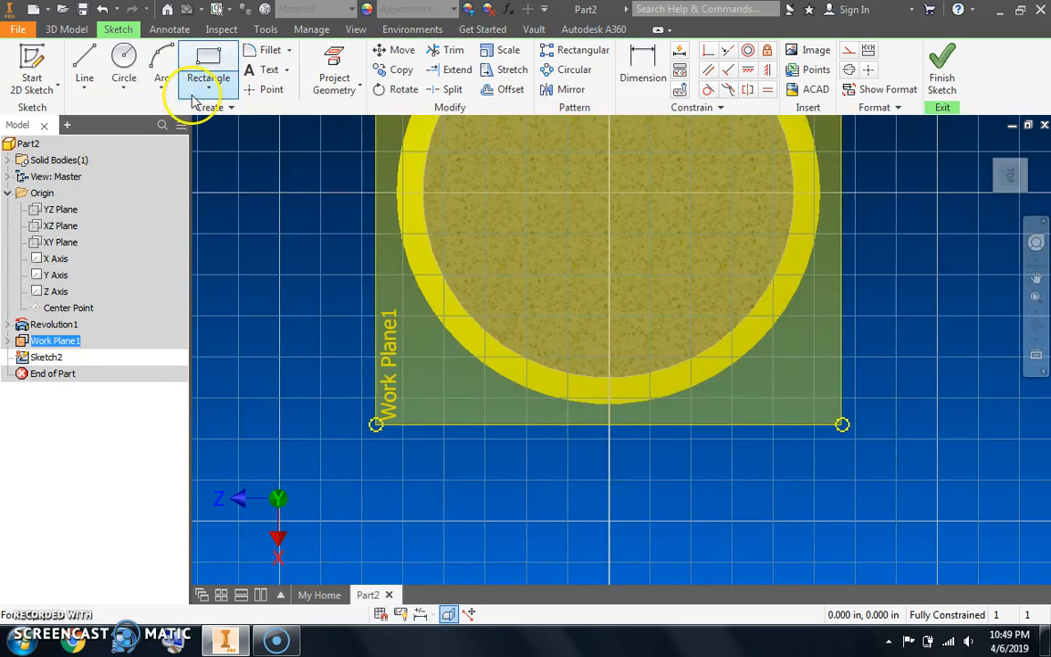
Sketch a circle about 0.189 in in diameter, centred on the lower-left edge of the sphere's cross-section
click(124, 62)
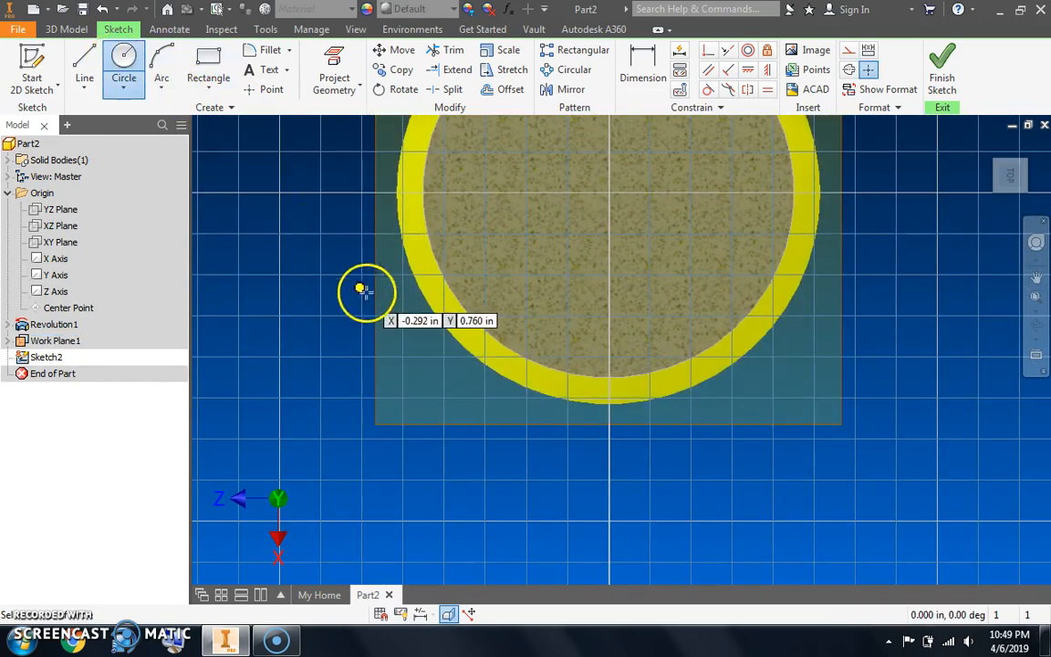
click(477, 314)
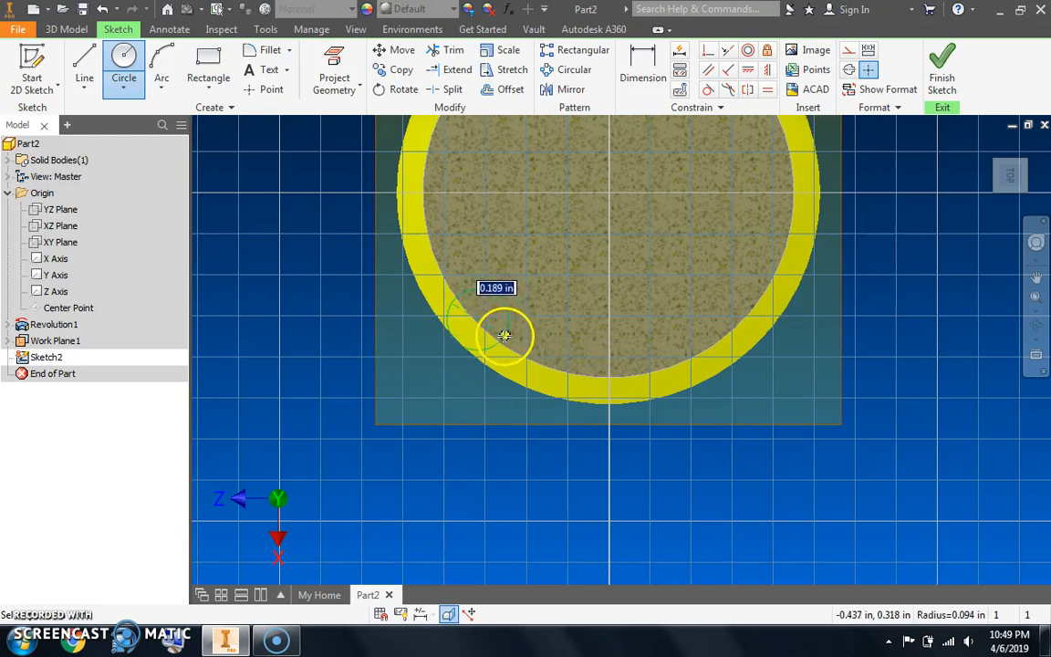
click(505, 336)
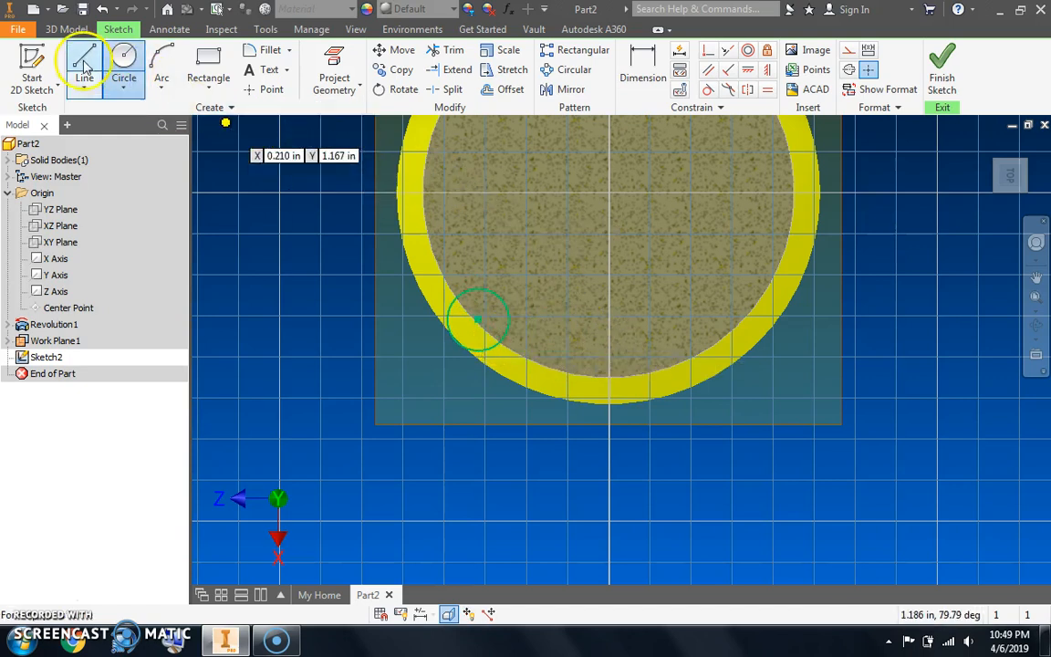
Draw a line across the small circle through its centre and trim away the inner half, leaving an outward-facing semicircle
click(91, 69)
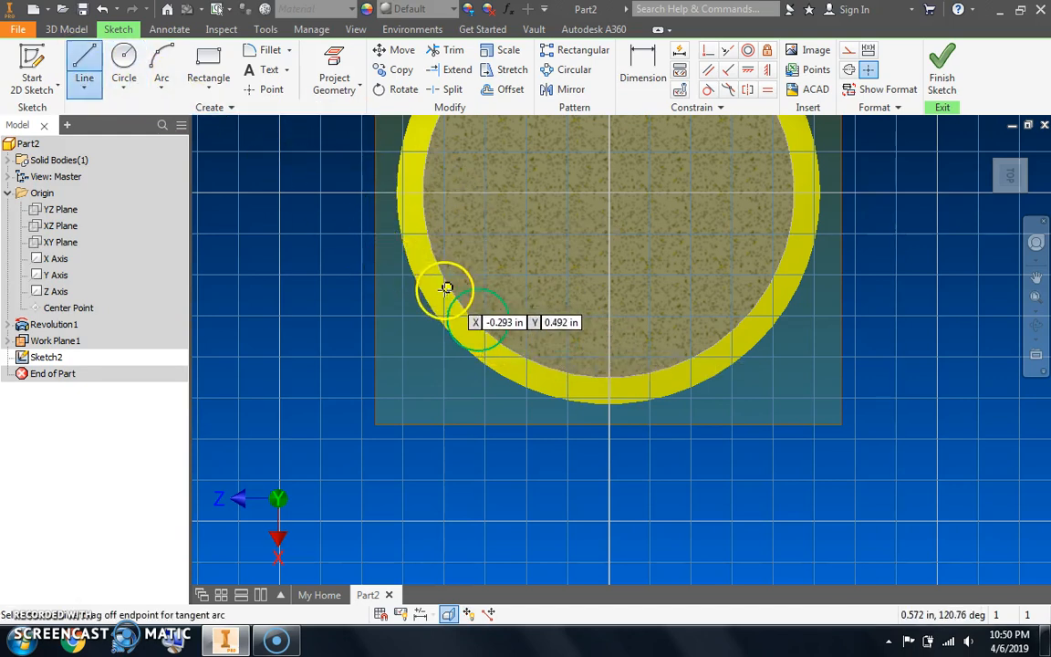
click(477, 318)
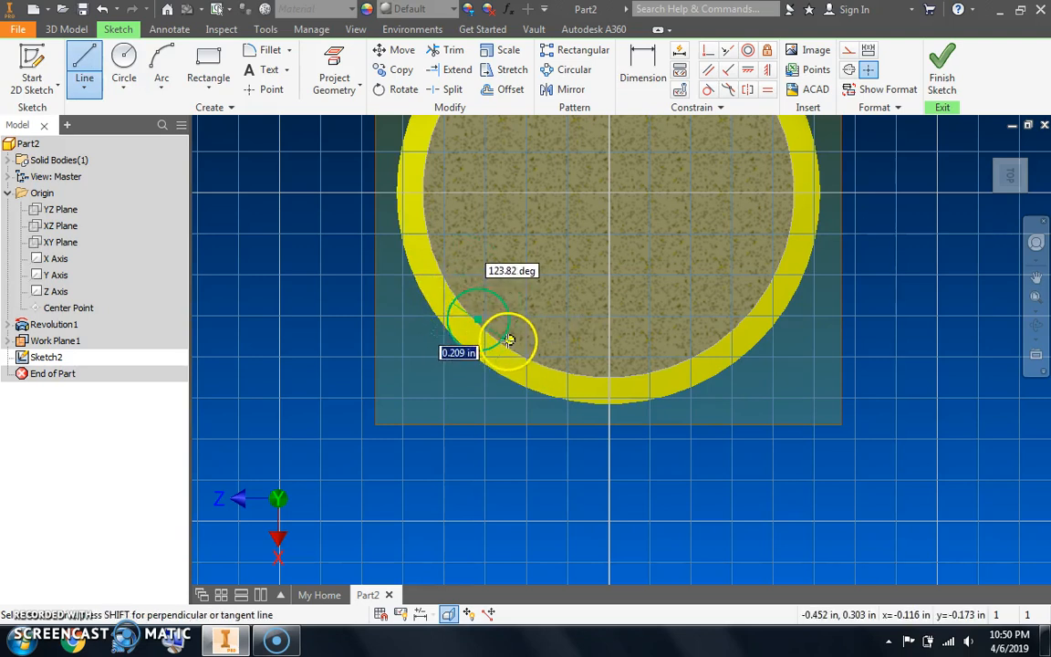
click(501, 339)
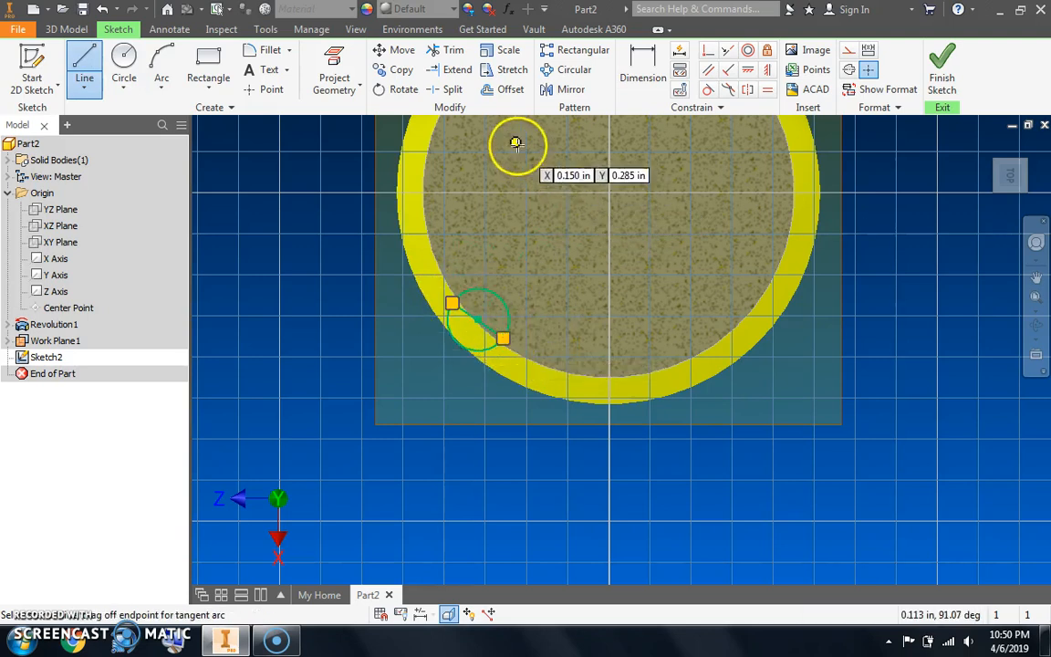
click(446, 51)
click(490, 289)
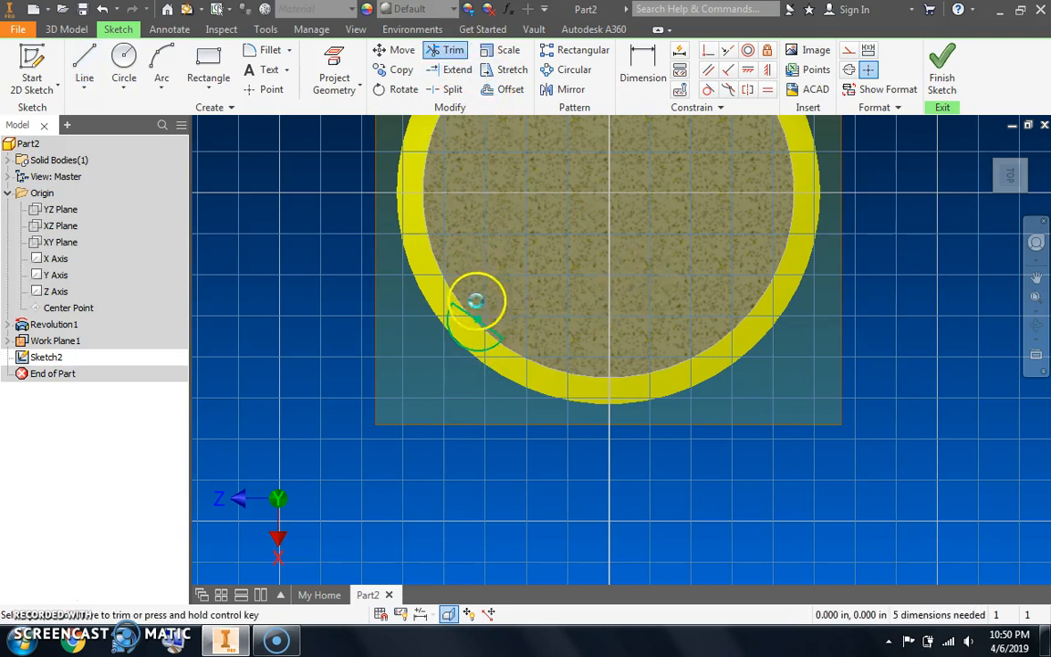
Rotate the semicircle and its straight edge about 352.6 degrees around the arc's centre to align it with the cross-section's edge
scroll(461, 379, up, 5)
scroll(461, 383, up, 2)
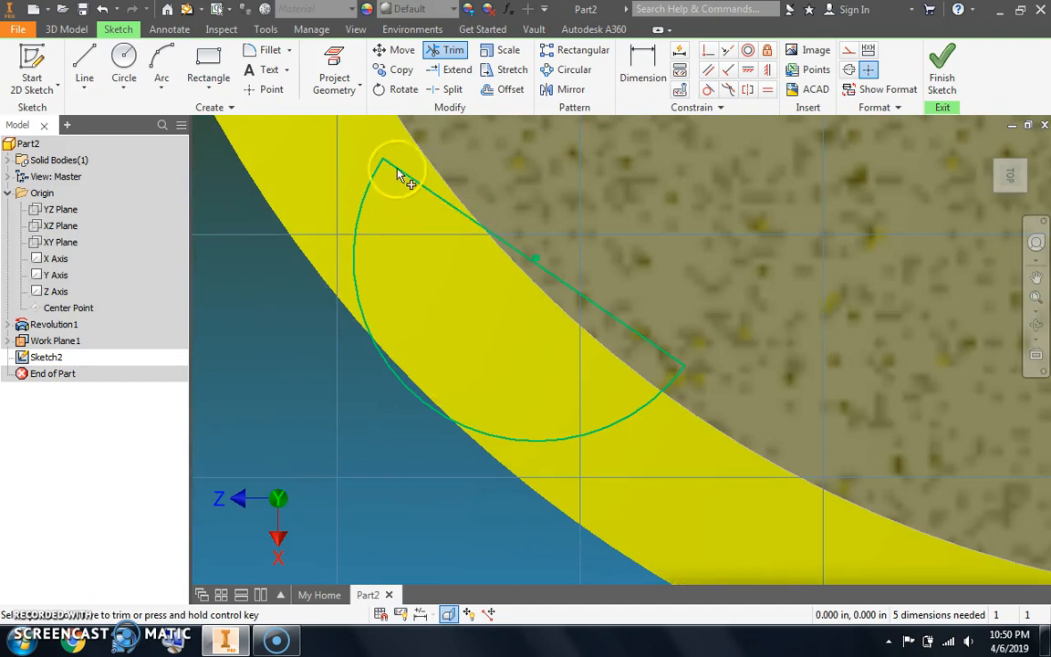
click(402, 90)
click(461, 215)
click(480, 438)
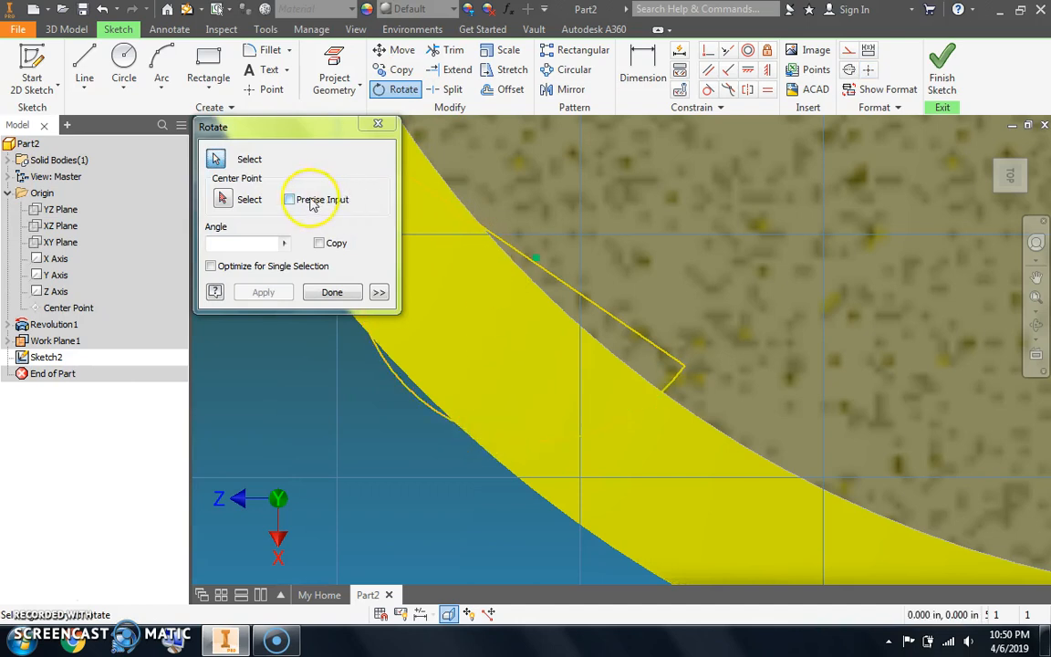
click(223, 199)
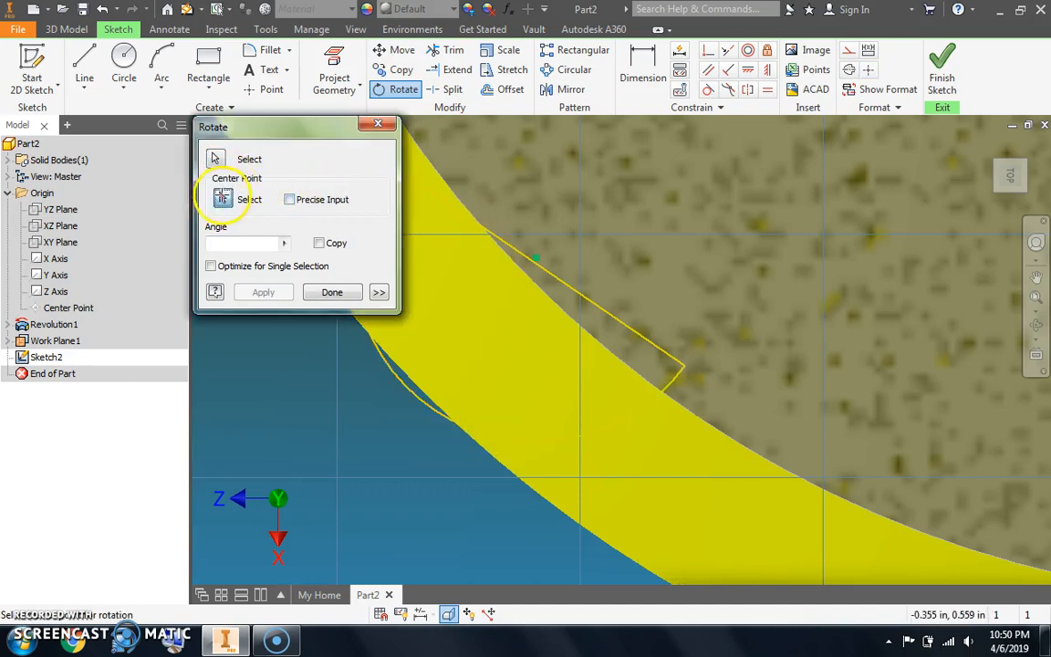
click(537, 258)
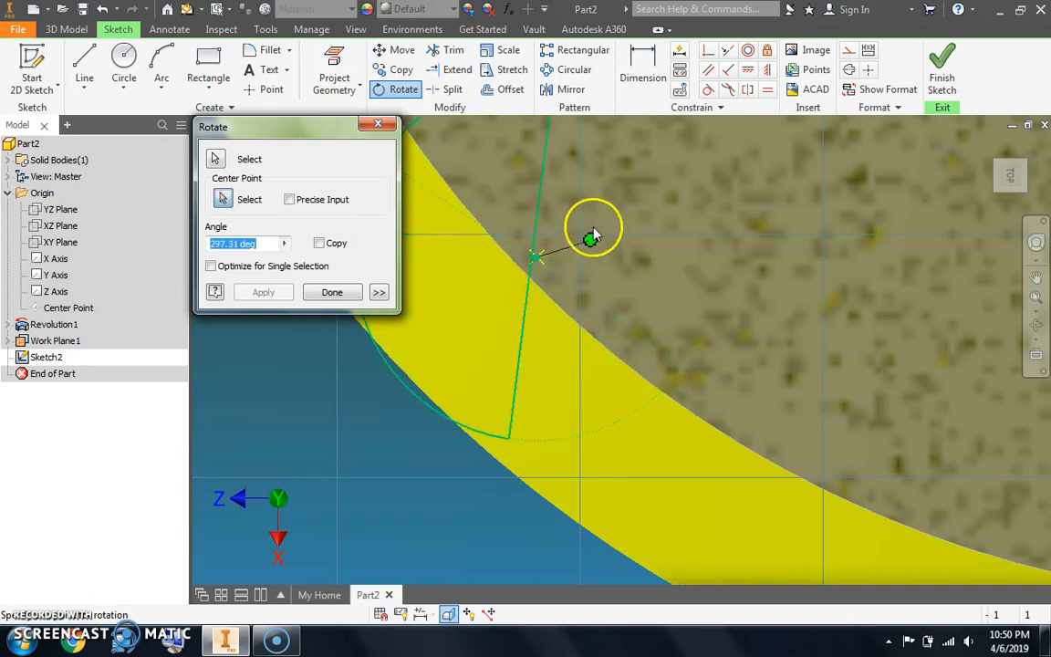
click(538, 174)
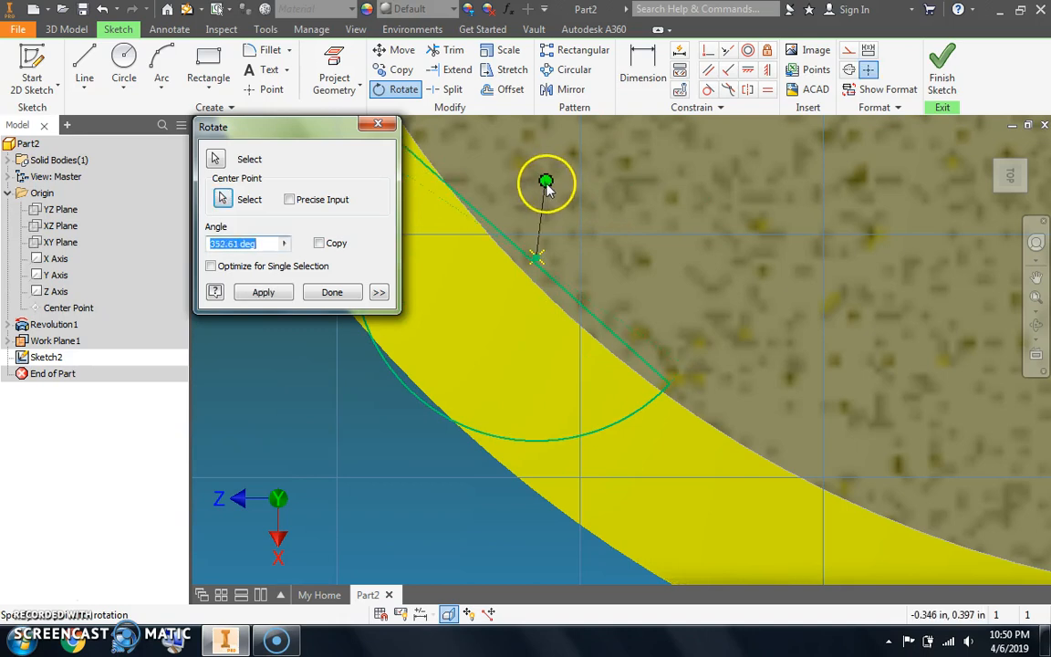
click(334, 291)
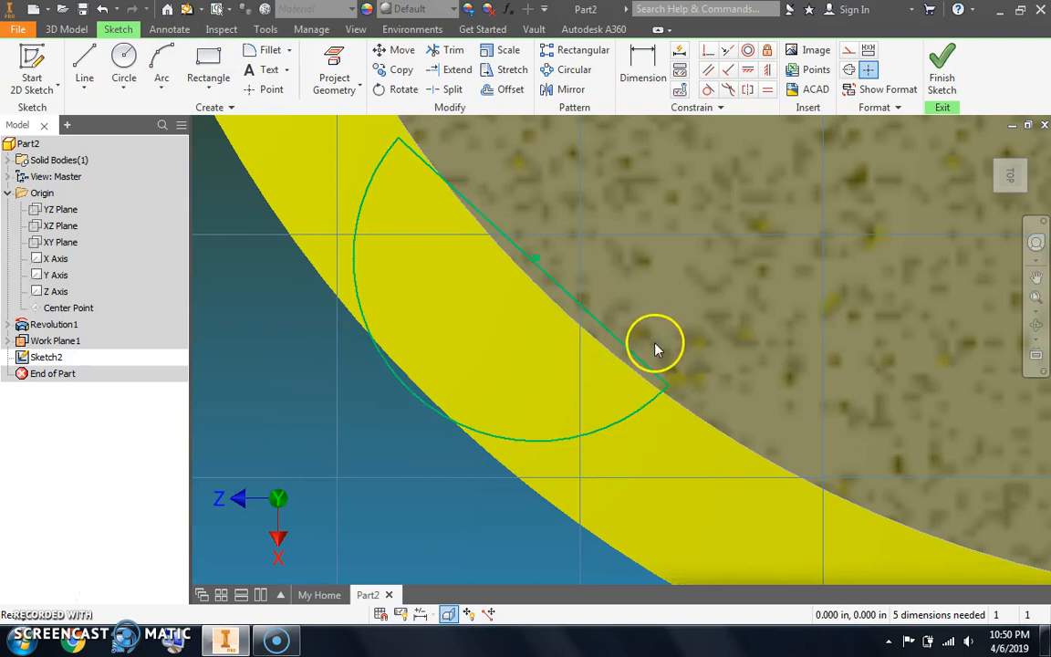
Finish the sketch and revolve the semicircle a full turn about its straight edge, joining a small sphere to the yellow one
click(942, 69)
scroll(624, 377, up, 5)
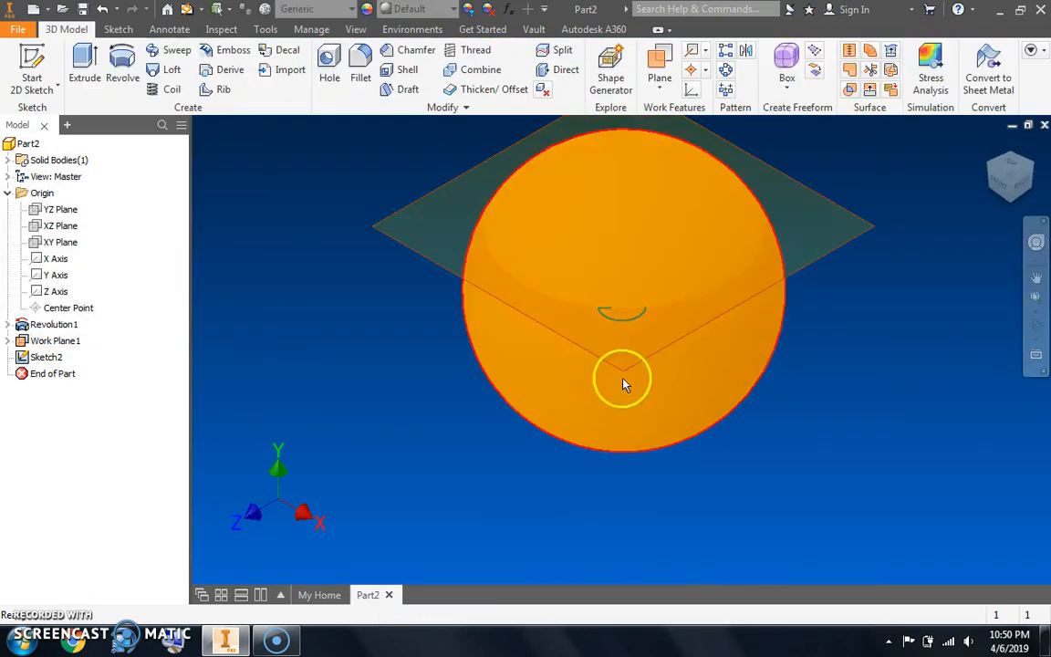
scroll(621, 354, up, 4)
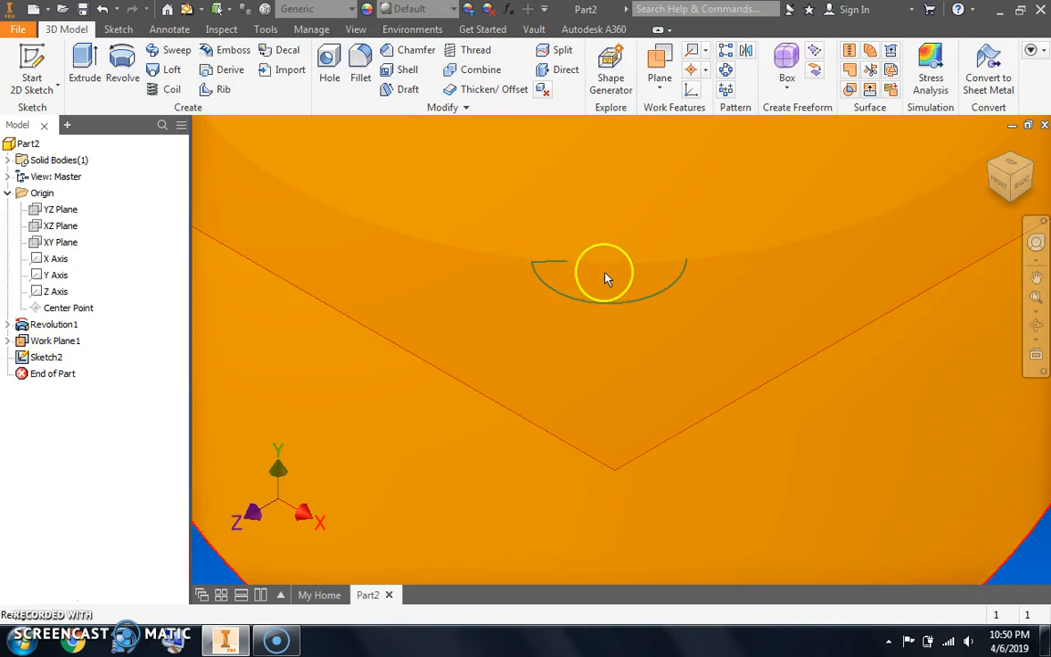
scroll(600, 283, down, 5)
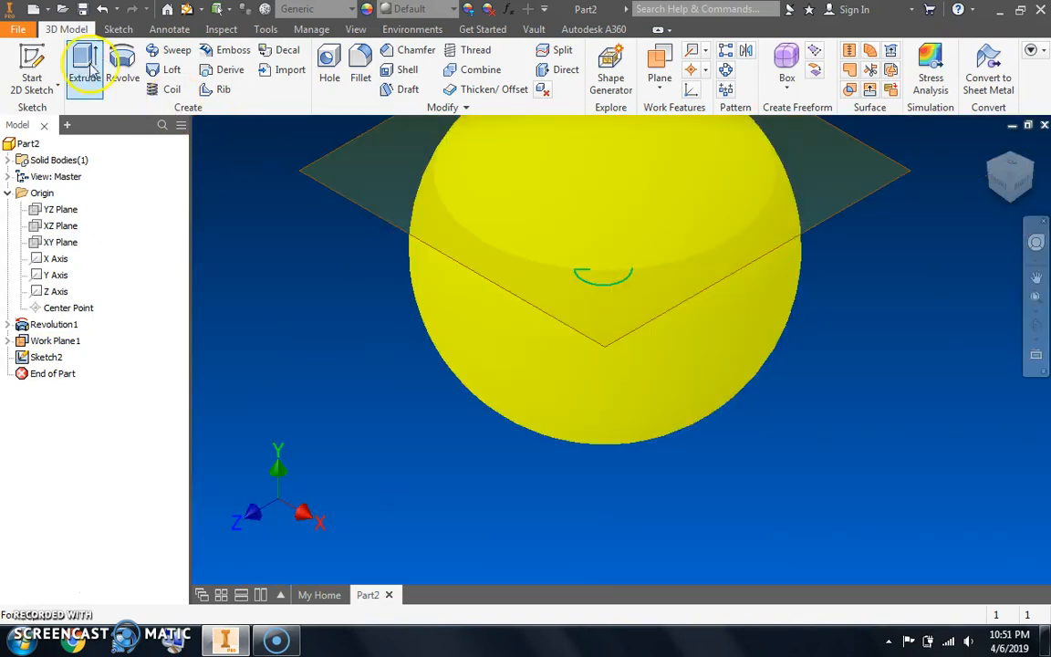
click(122, 60)
scroll(690, 356, up, 3)
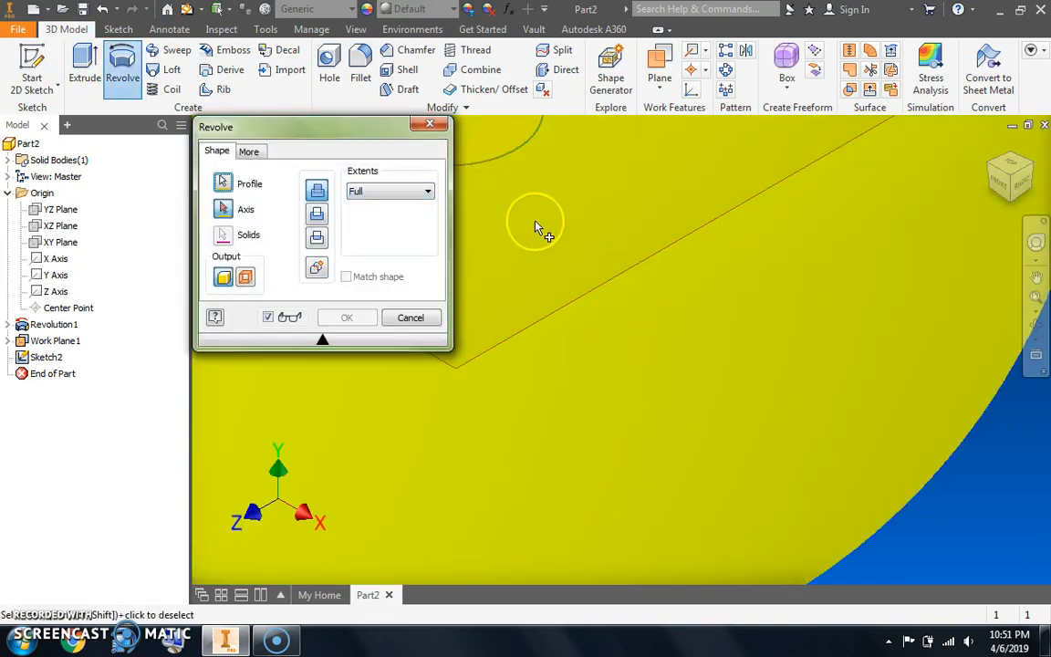
scroll(532, 225, down, 2)
scroll(514, 204, down, 1)
middle_drag(522, 207, 814, 462)
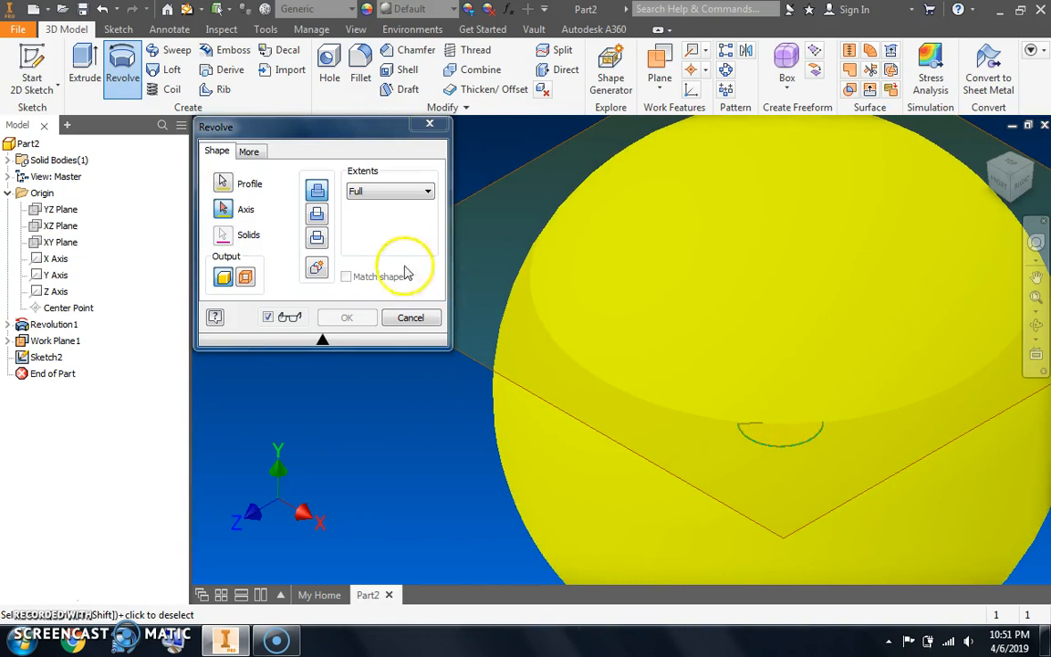
click(762, 427)
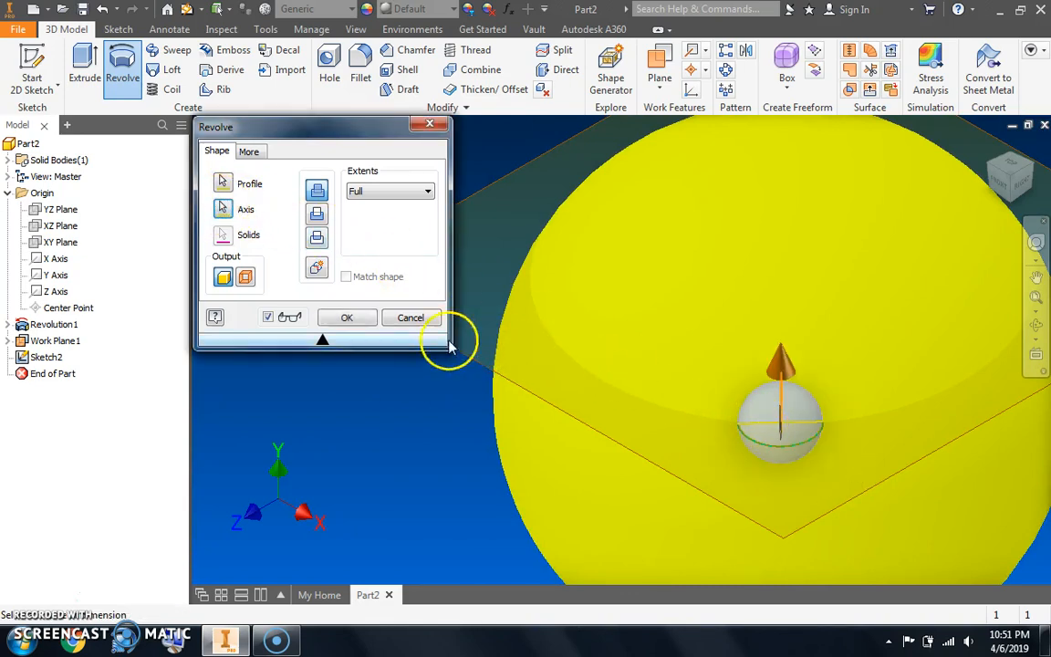
click(347, 319)
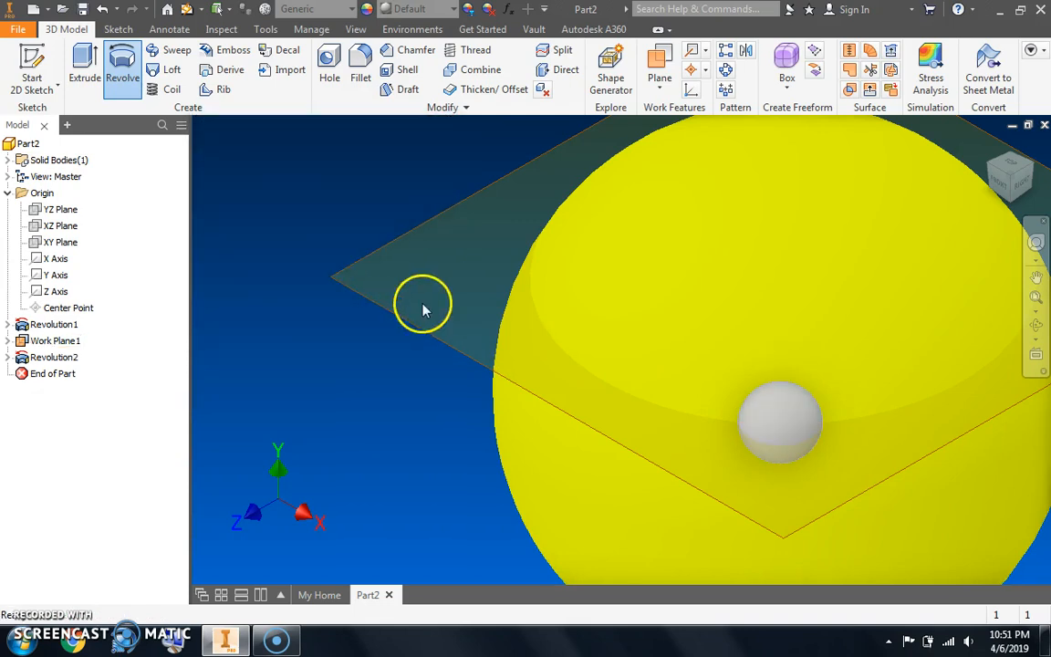
Adjust the small sphere's appearance to a near-black colour, RGB 15, 15, 15
click(468, 9)
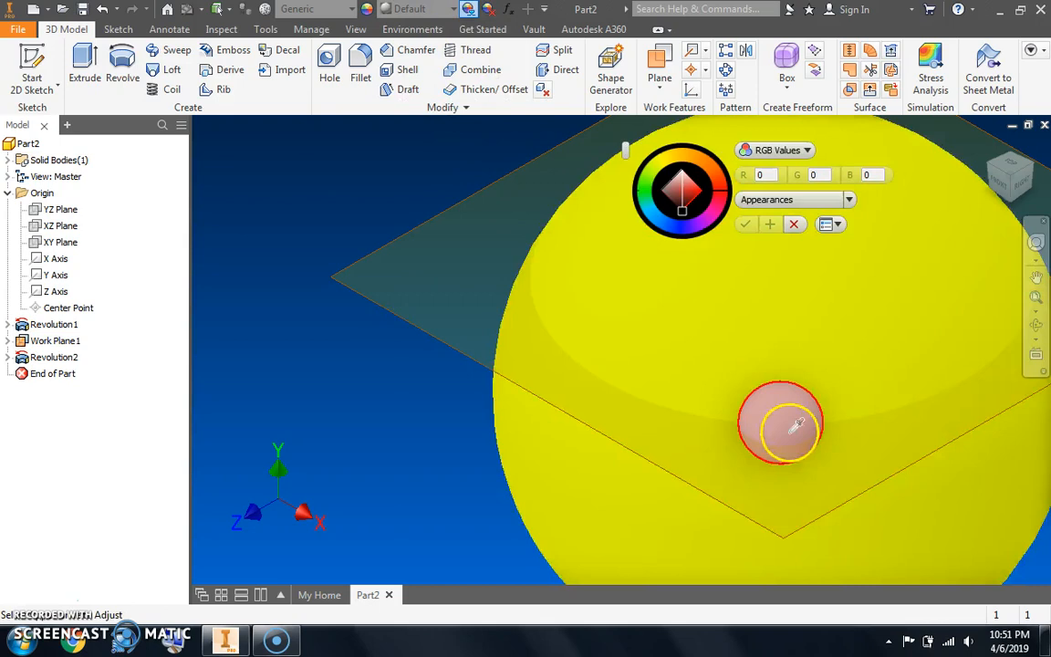
click(787, 424)
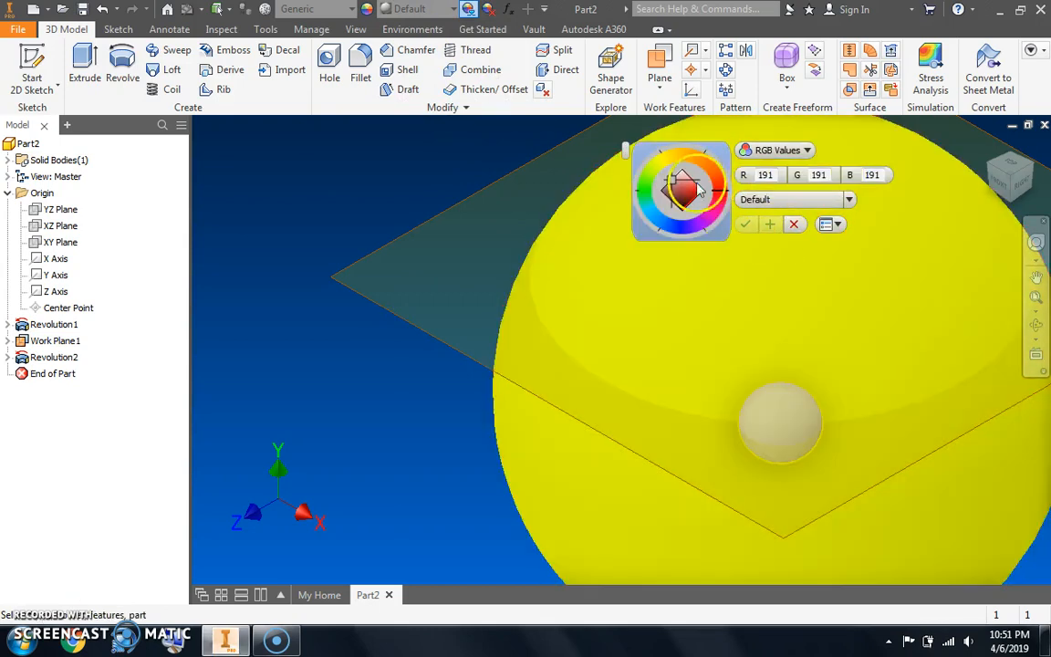
mouse_move(682, 200)
mouse_down()
mouse_move(682, 227)
mouse_move(679, 209)
mouse_up()
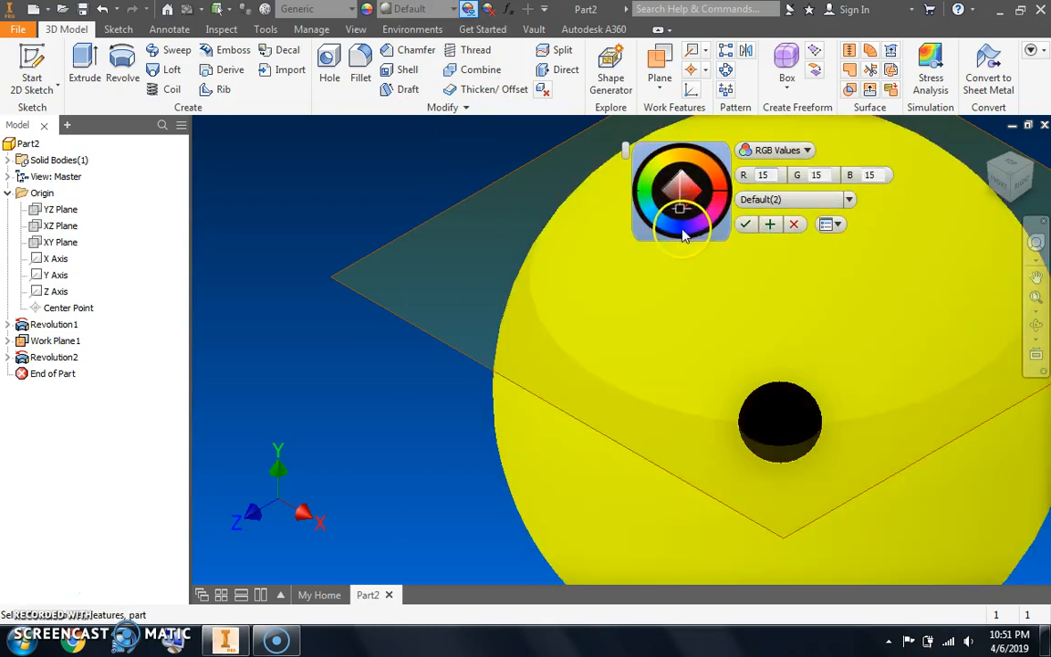
click(748, 229)
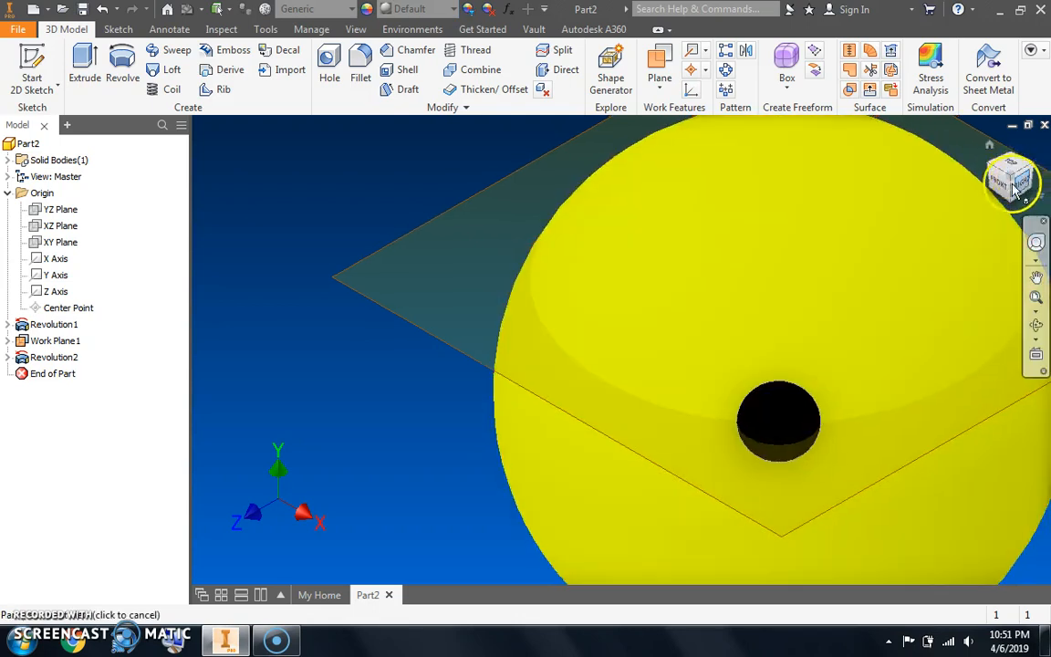
Make the origin's XY plane visible in the part
click(1010, 178)
scroll(598, 377, up, 5)
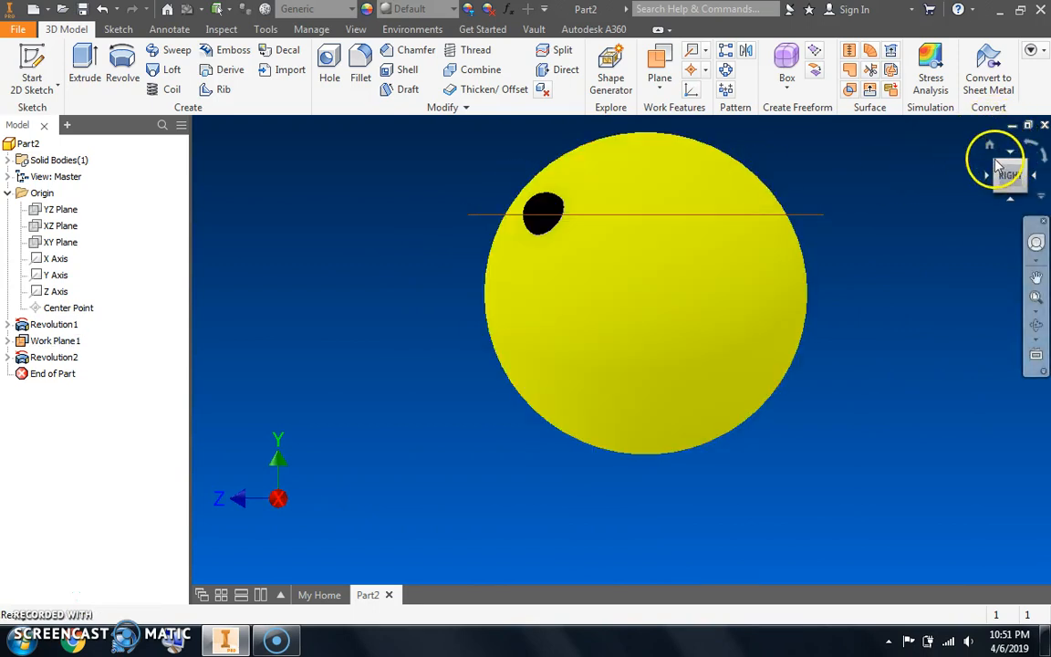
click(990, 146)
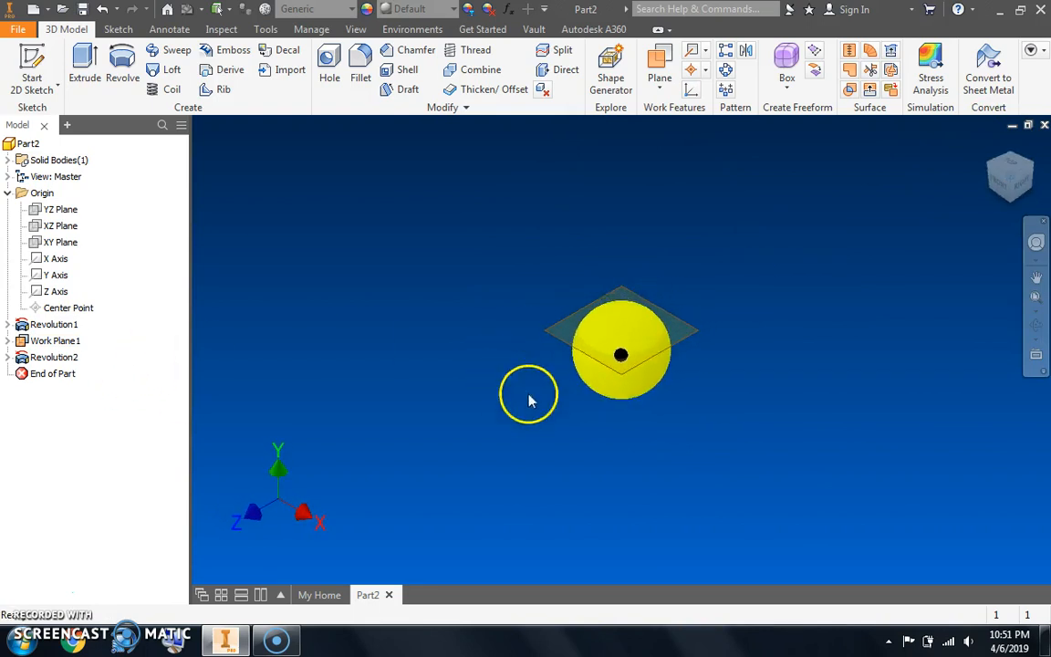
scroll(598, 352, up, 3)
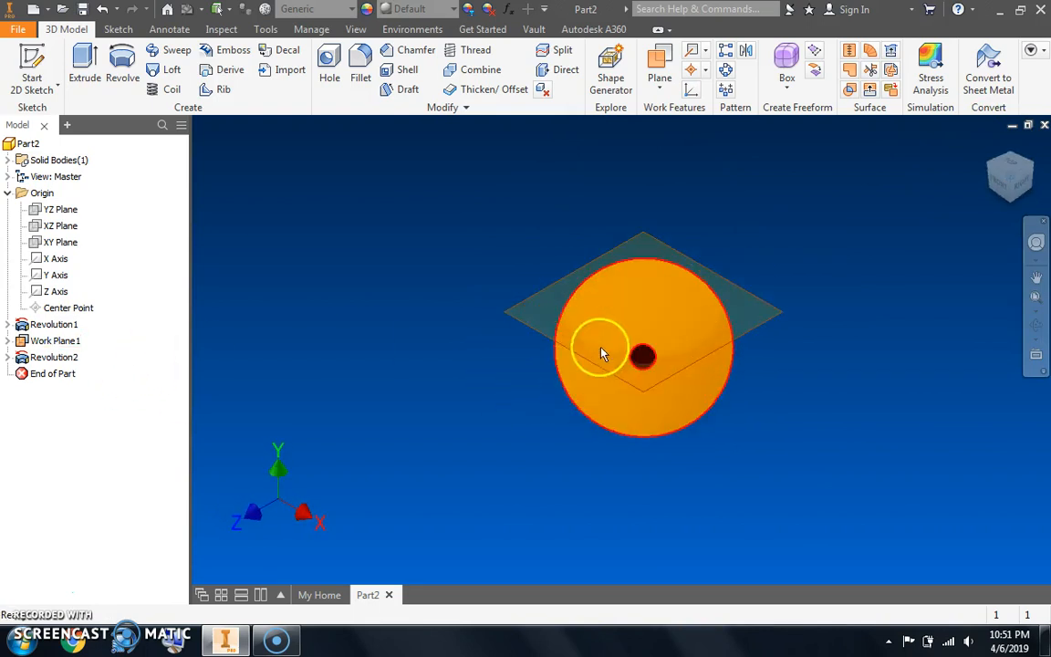
right_click(58, 248)
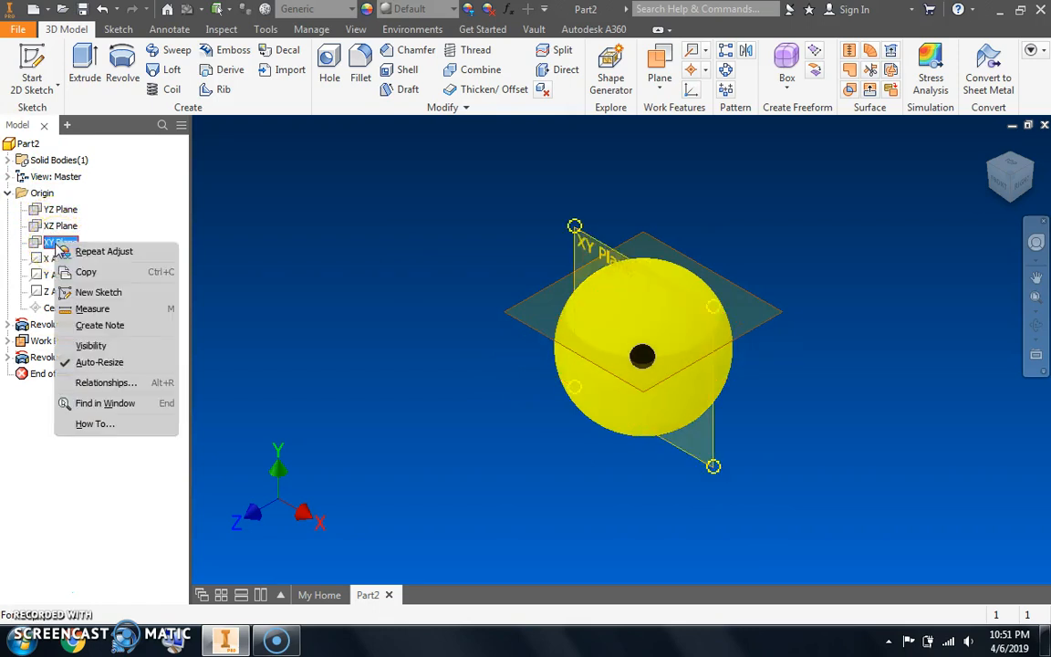
click(91, 345)
Mirror the small black sphere's revolve feature about the XY plane to place a second one on the opposite side
click(1020, 189)
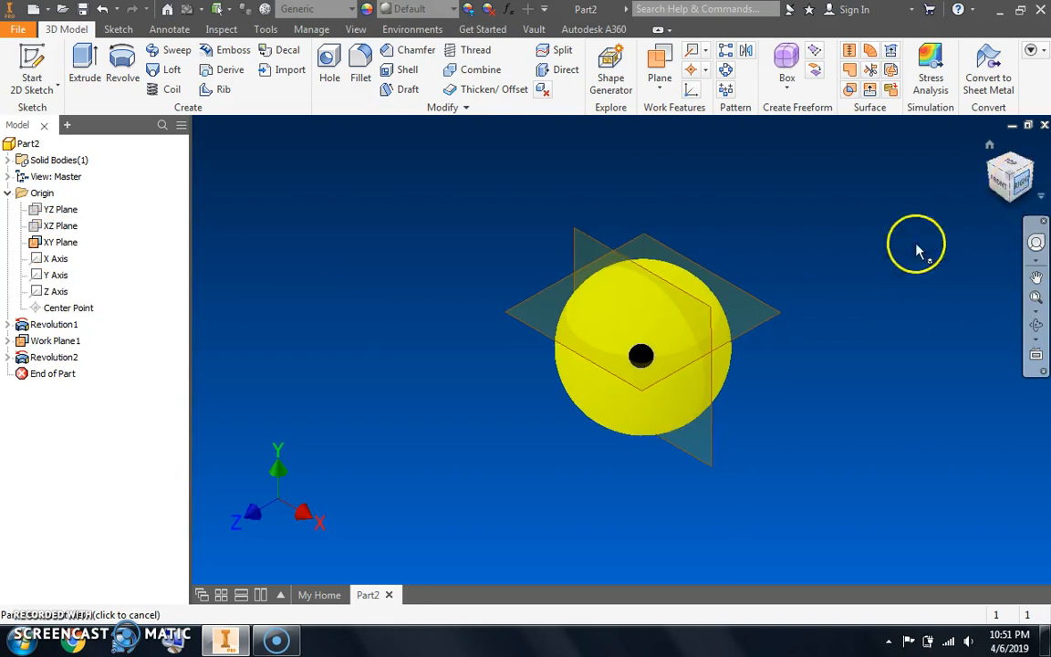
scroll(610, 352, up, 3)
scroll(610, 352, down, 5)
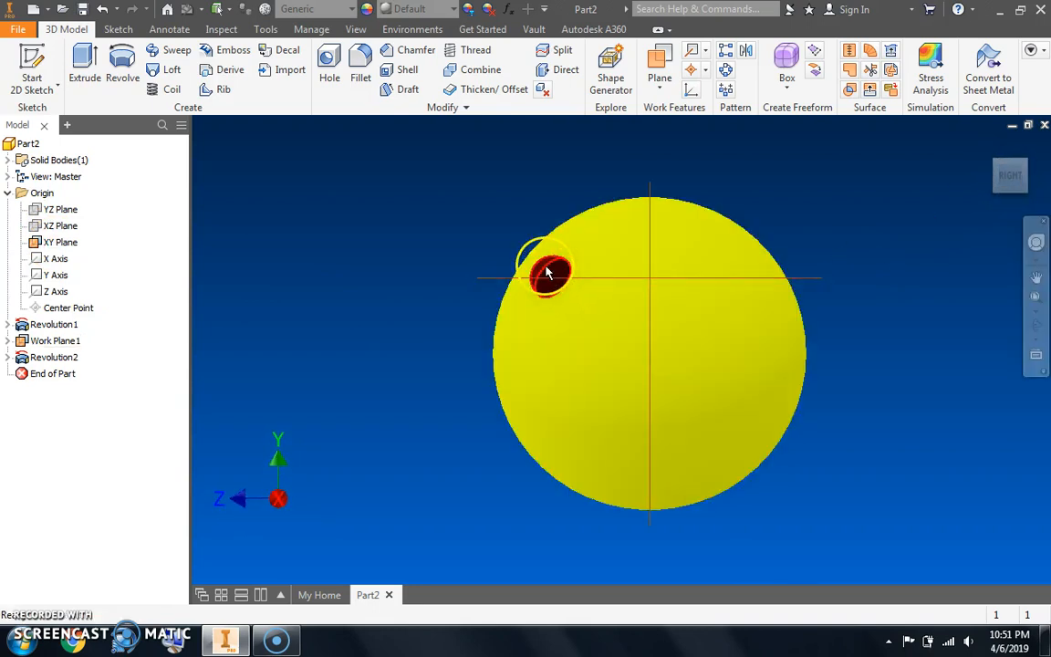
click(1008, 173)
scroll(634, 351, down, 4)
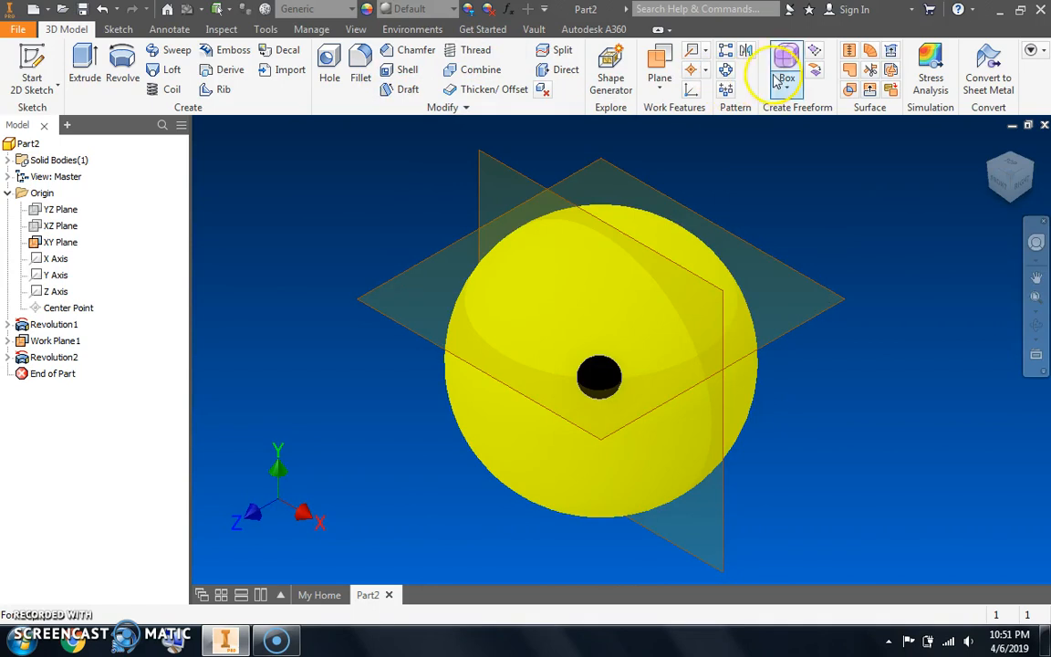
click(745, 50)
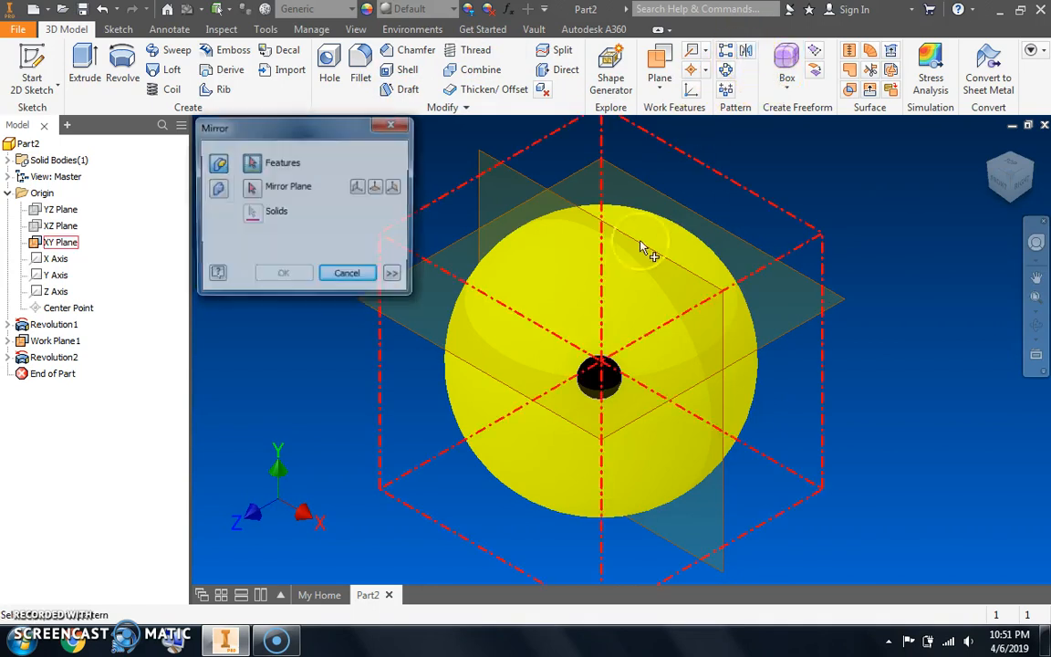
click(610, 384)
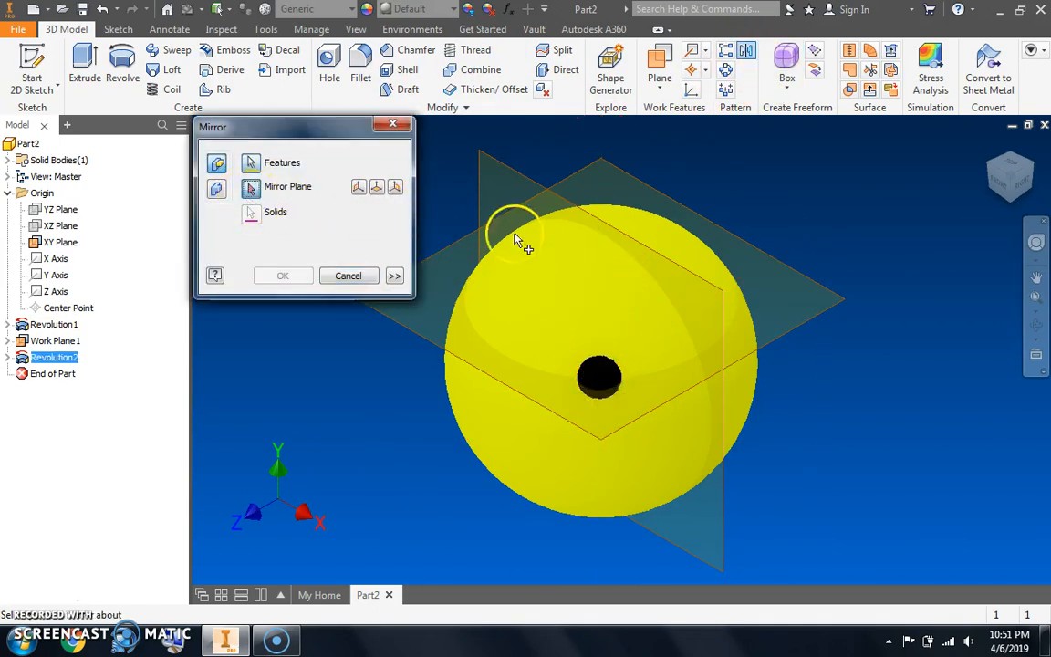
click(711, 288)
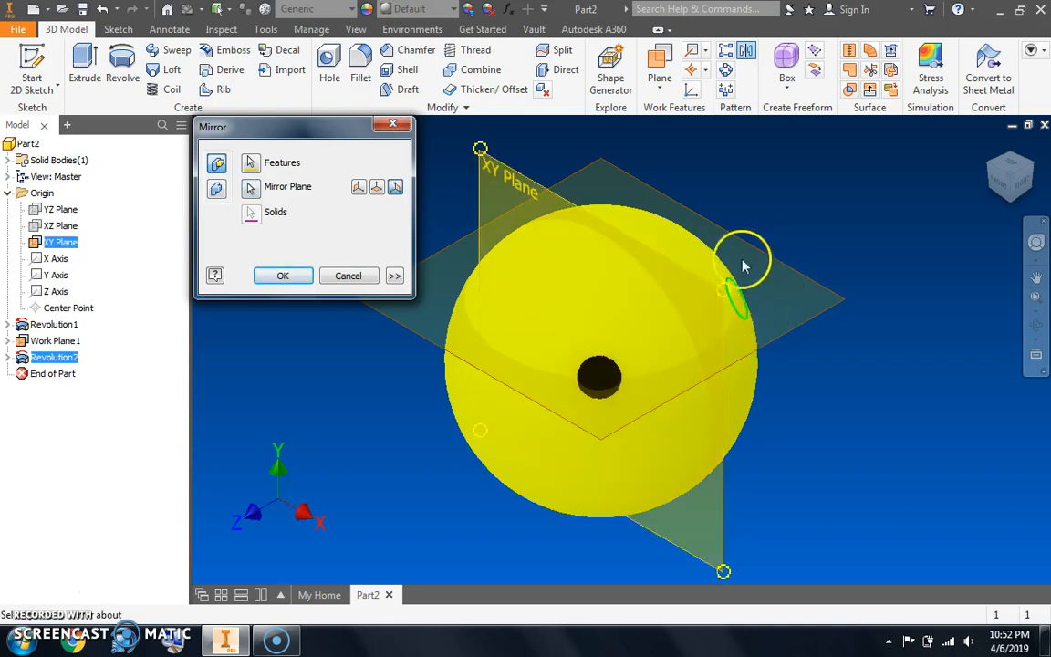
click(283, 274)
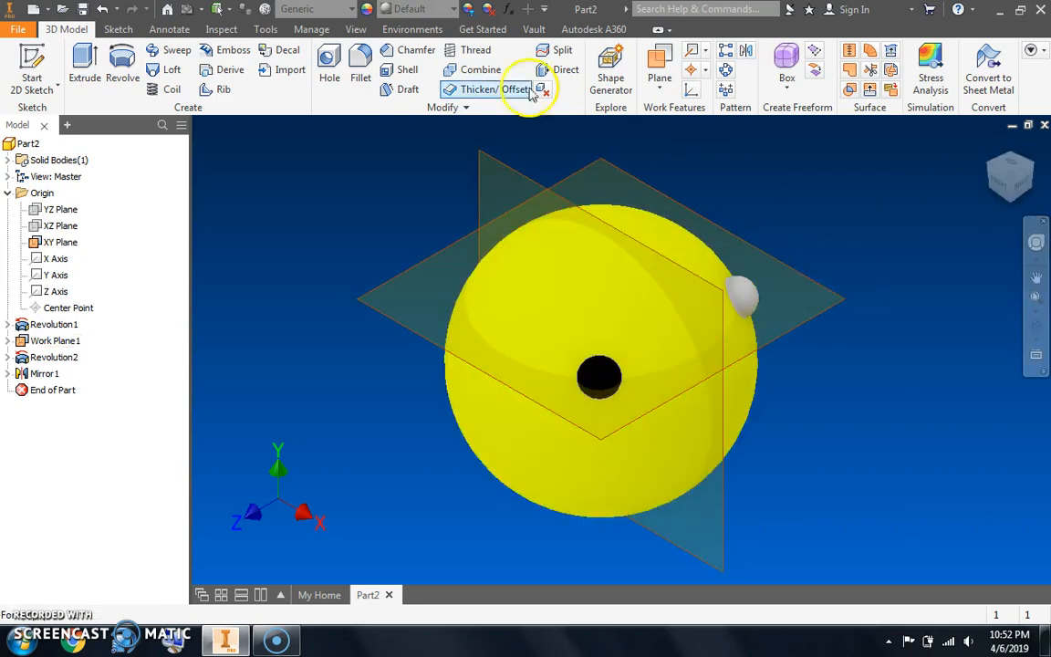
Adjust the mirrored small sphere's appearance to black, RGB 0, 0, 0
click(468, 9)
click(744, 290)
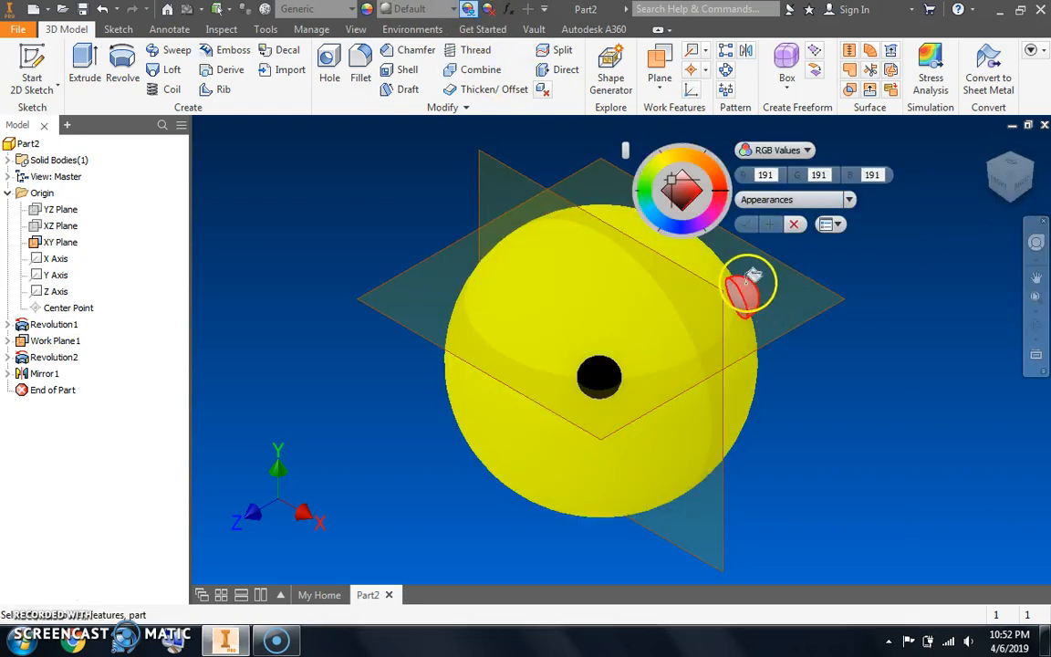
drag(702, 208, 680, 223)
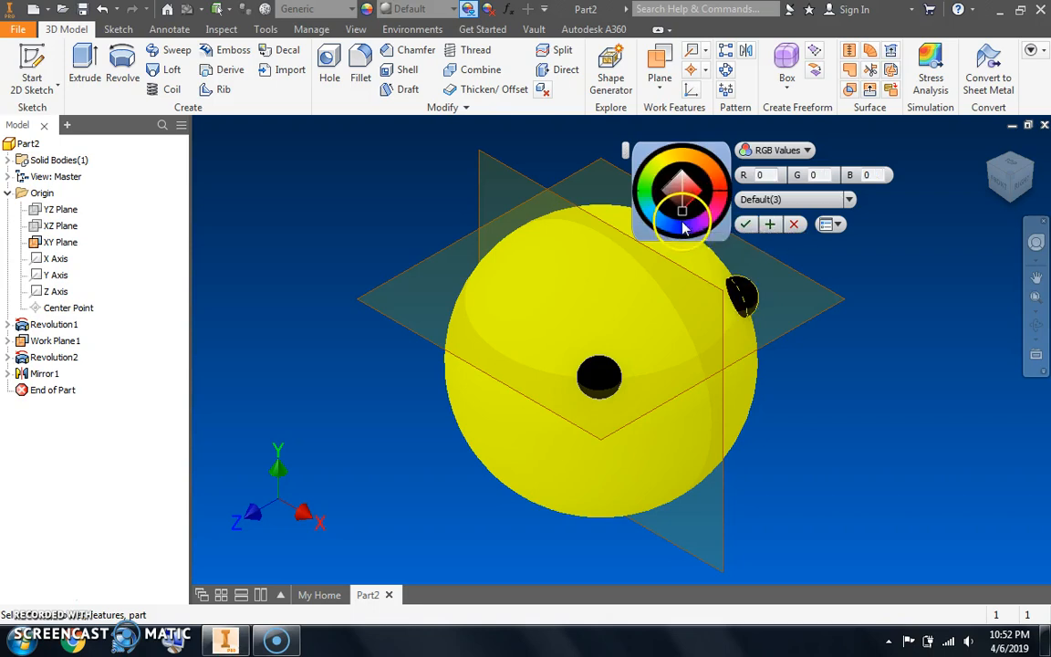
click(746, 225)
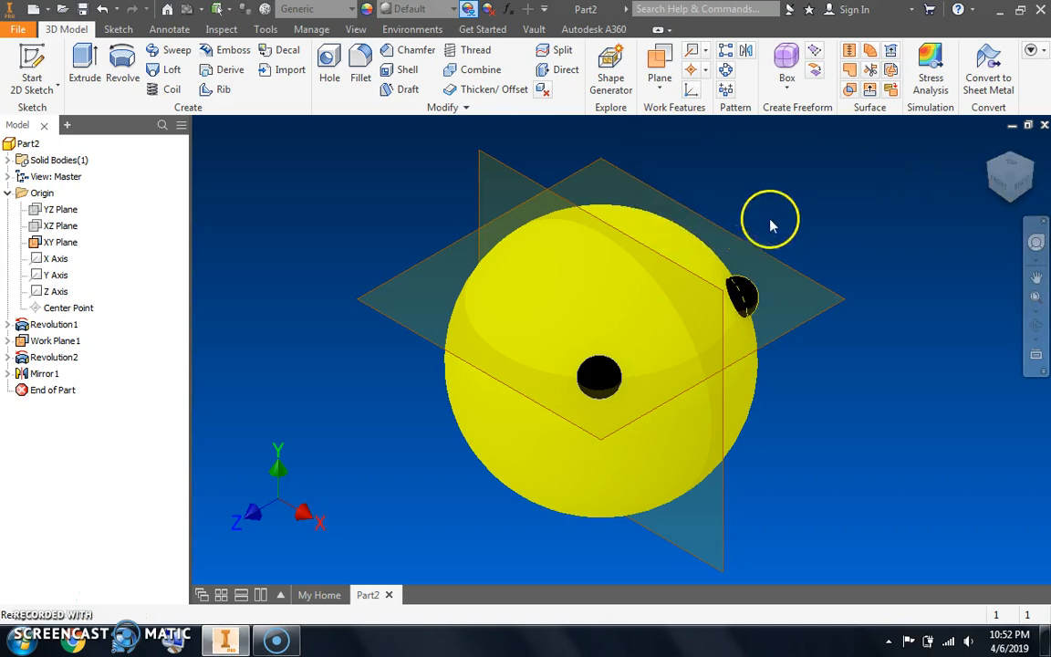
Hide the XY plane and the offset work plane
right_click(60, 245)
click(73, 345)
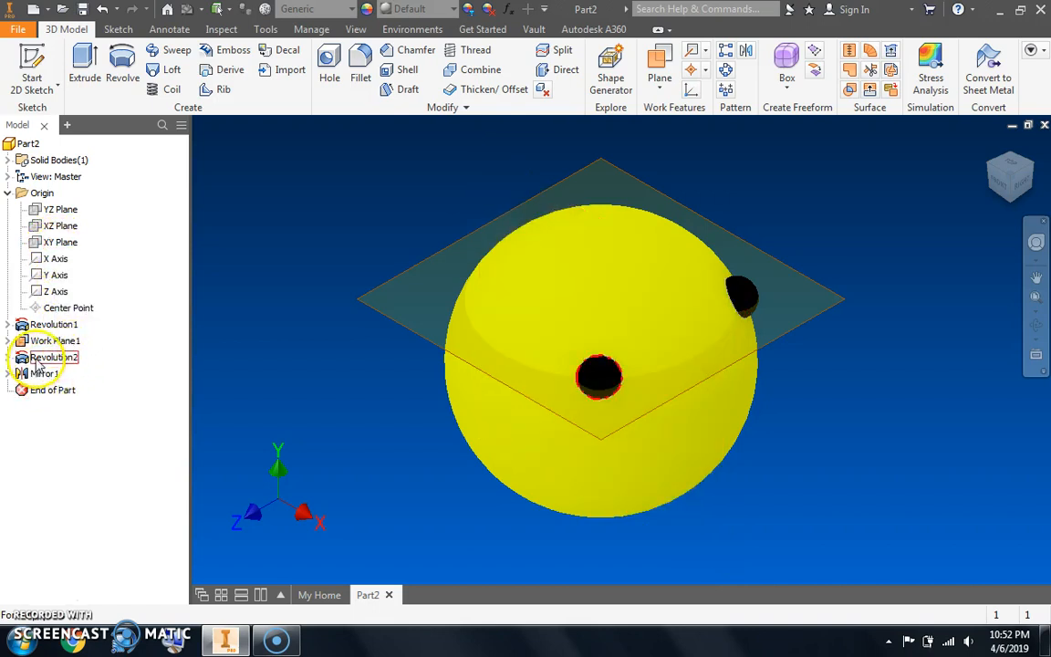
right_click(60, 347)
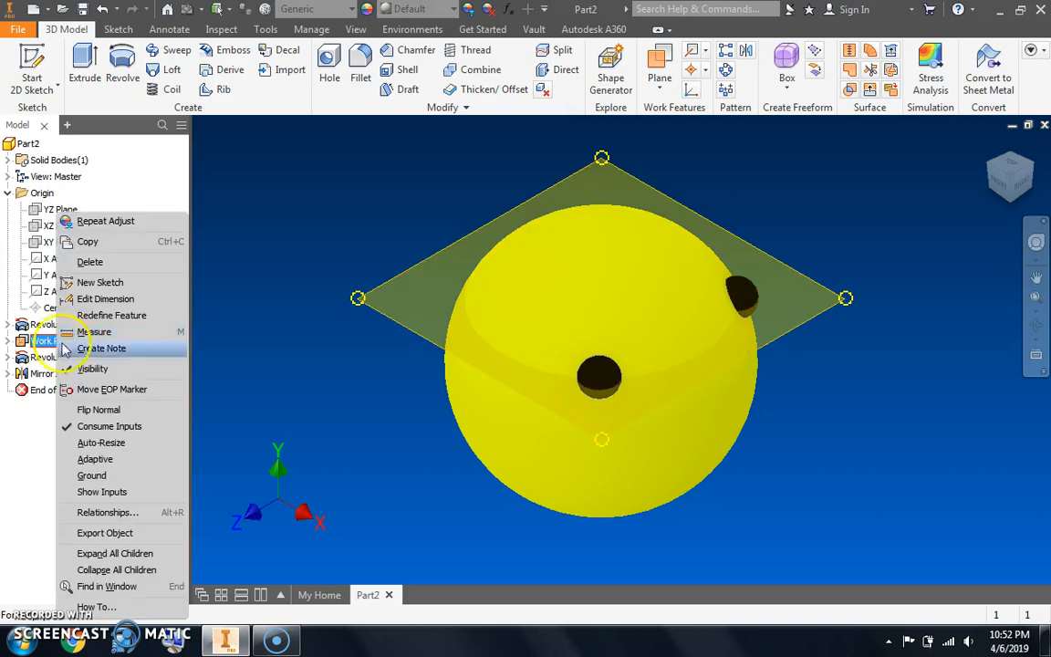
click(91, 365)
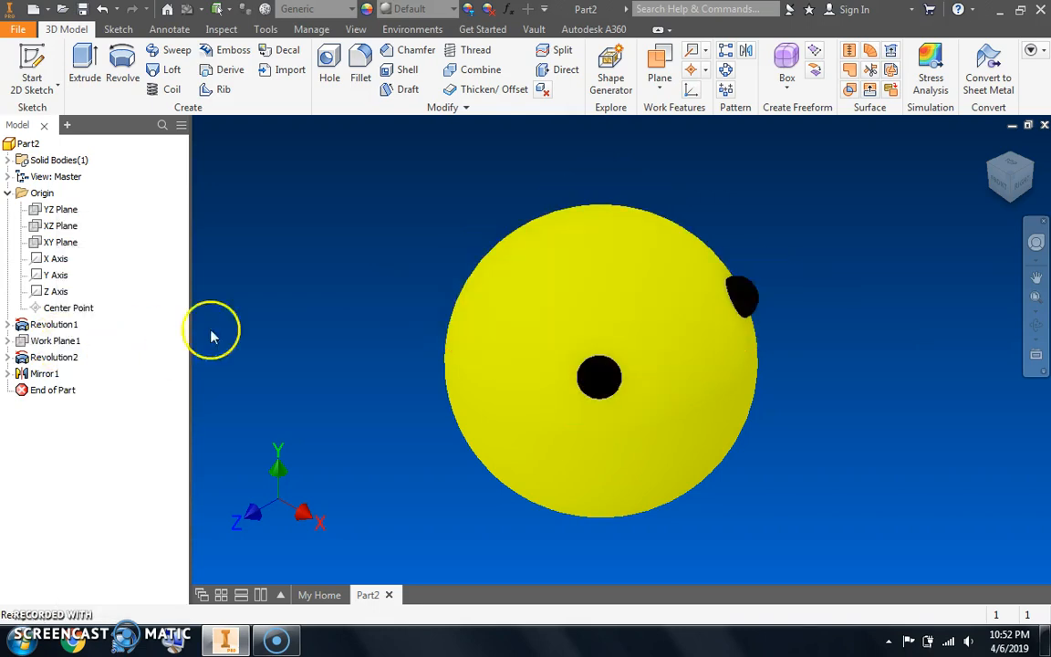
Reopen the small sphere's revolve sketch for editing and slice the graphics at the sketch plane
click(1023, 190)
scroll(612, 353, down, 7)
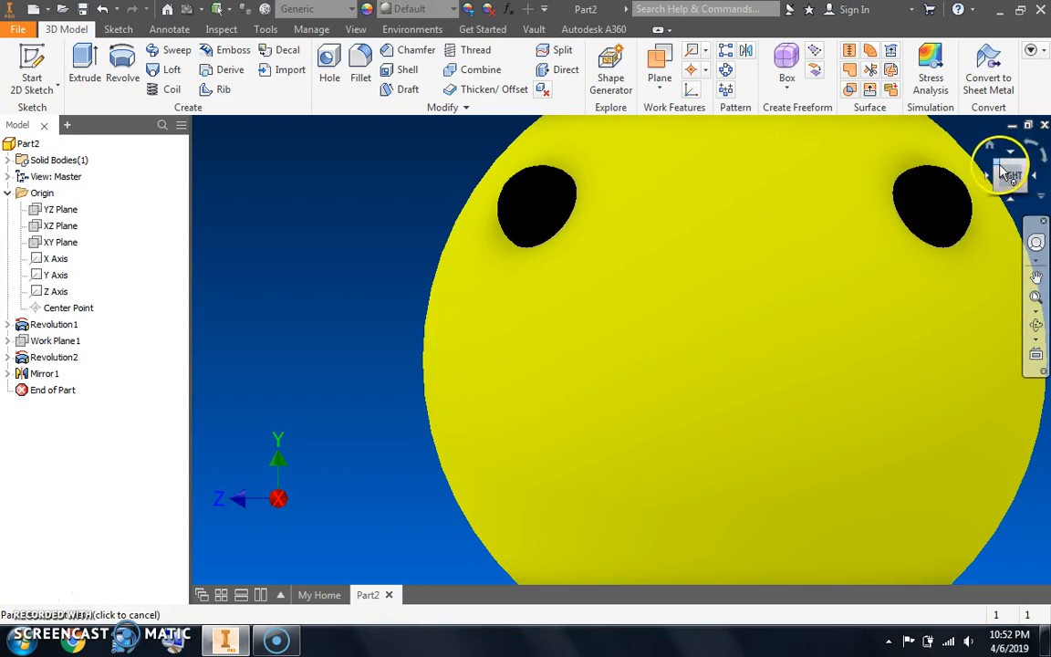
click(1000, 171)
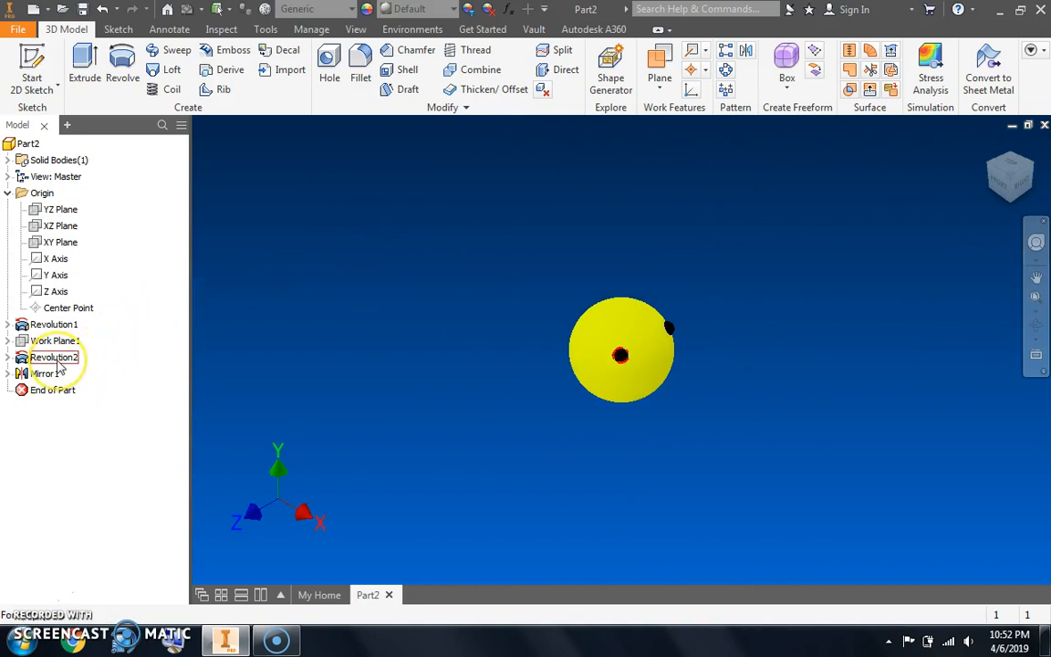
click(8, 356)
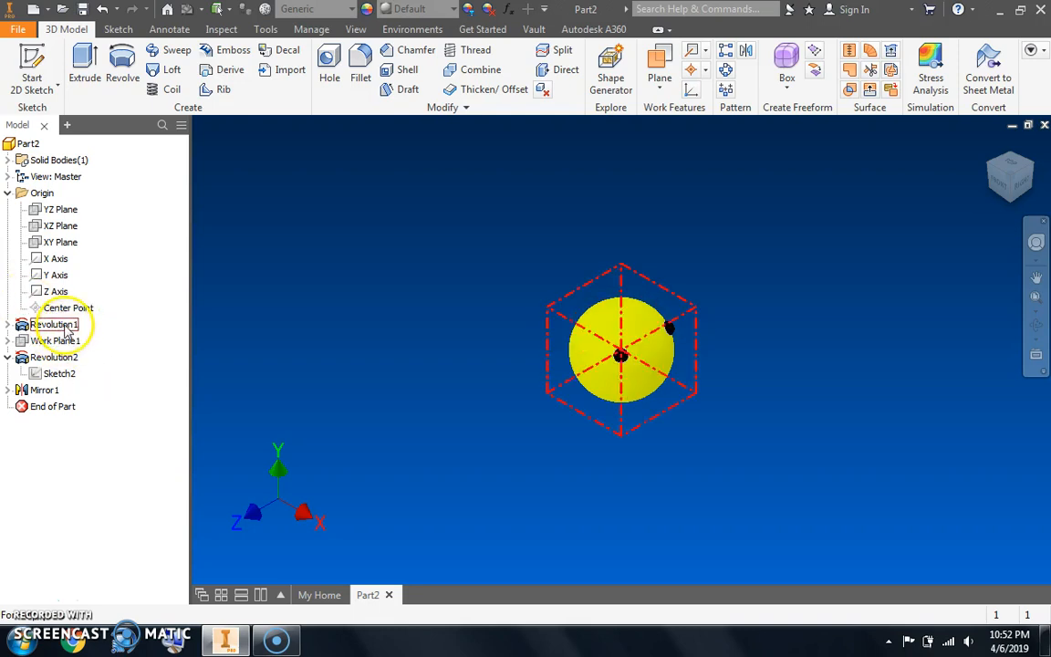
click(8, 324)
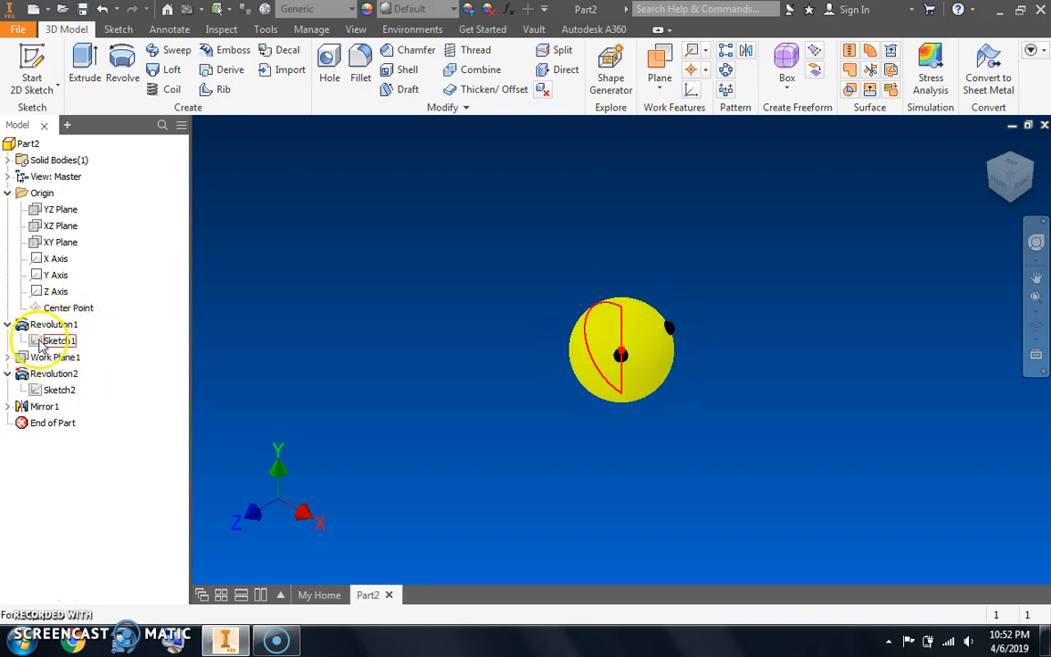
click(9, 374)
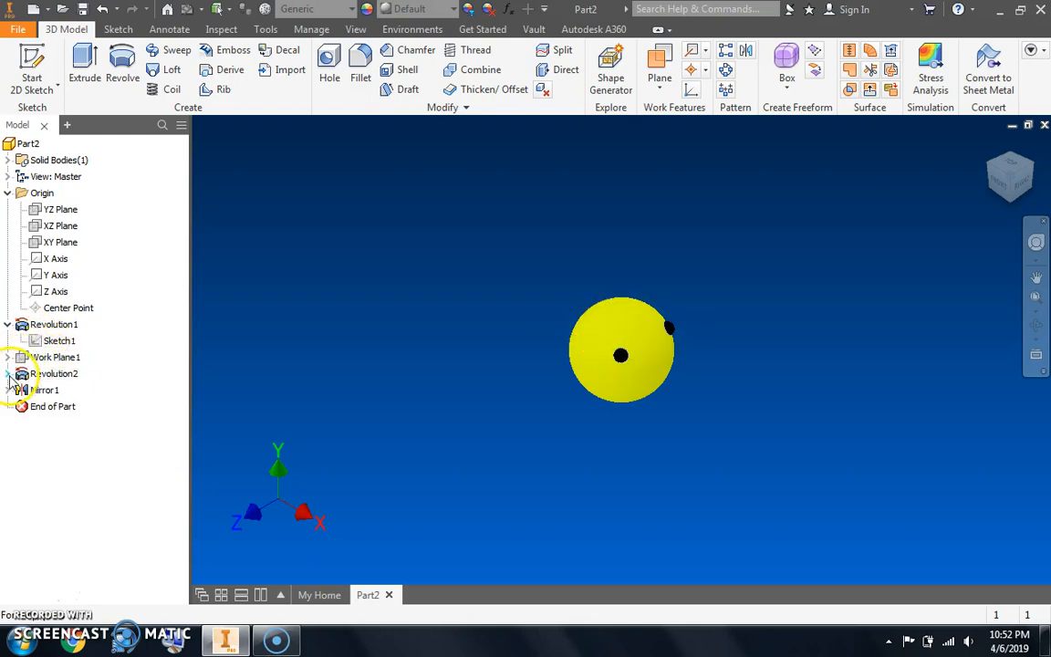
click(8, 373)
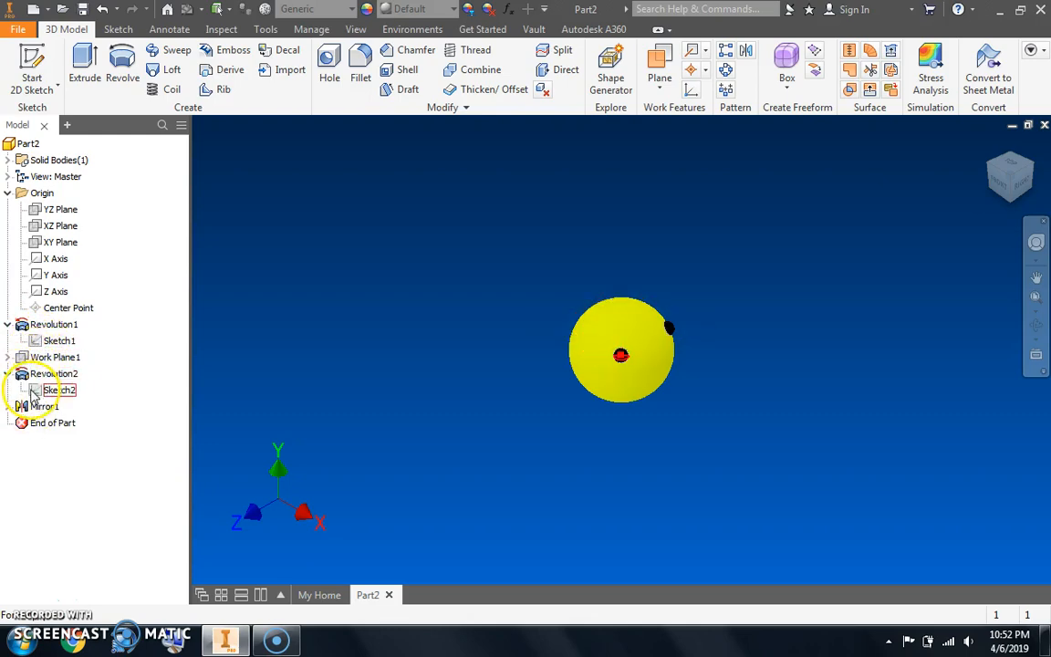
double_click(59, 391)
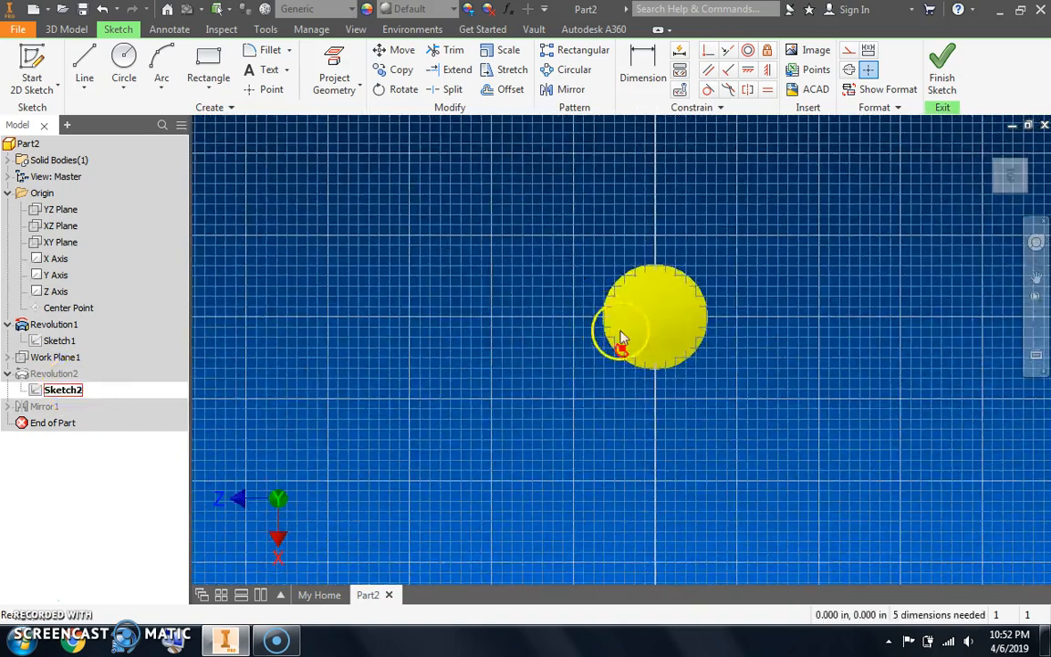
scroll(639, 355, down, 8)
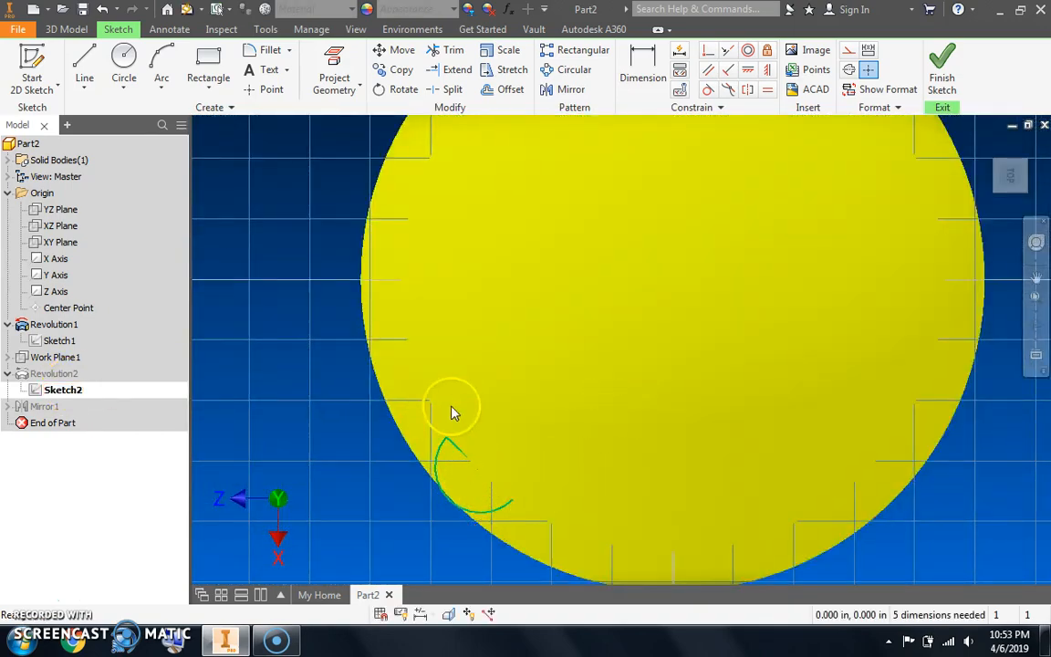
right_click(480, 370)
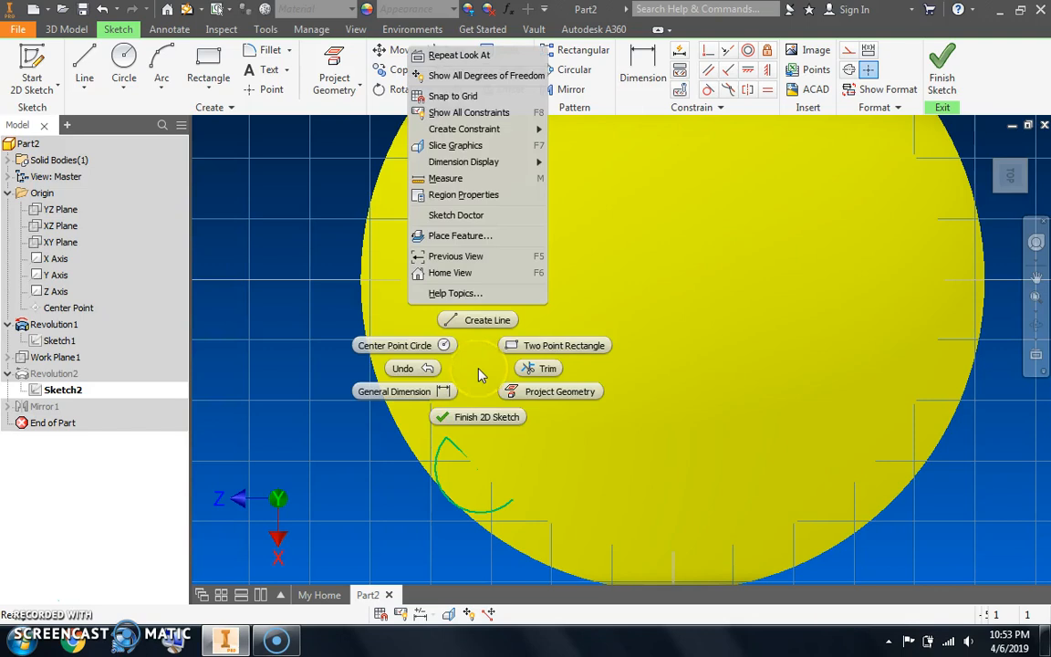
click(456, 146)
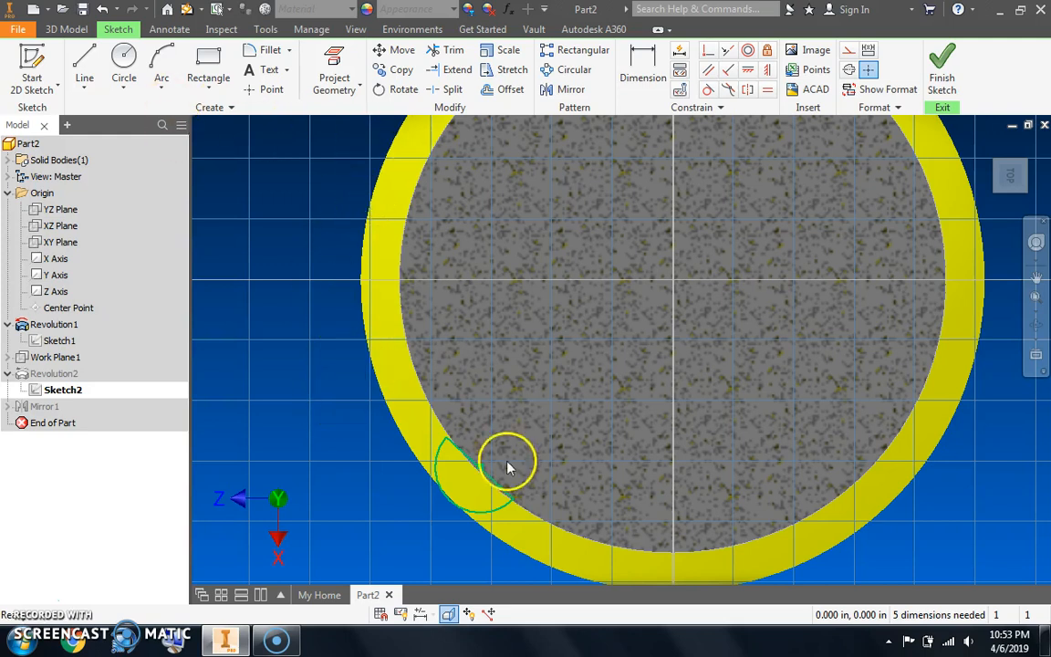
Try to move the semicircle and its straight edge along the cross-section's edge, using the arc's centre as base point
click(402, 50)
drag(437, 423, 547, 572)
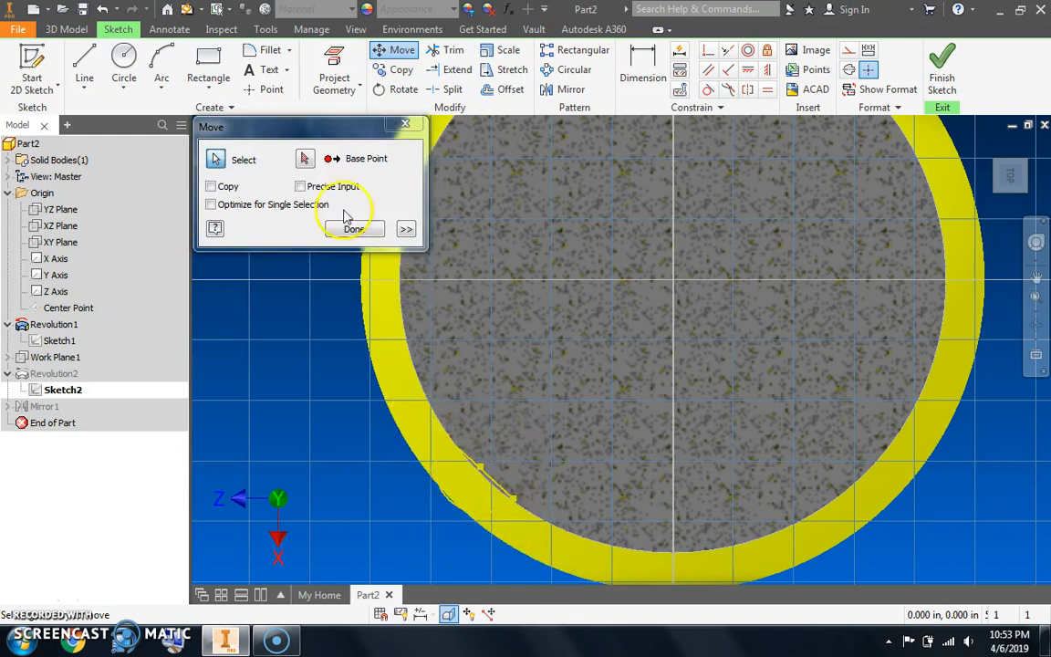
click(305, 159)
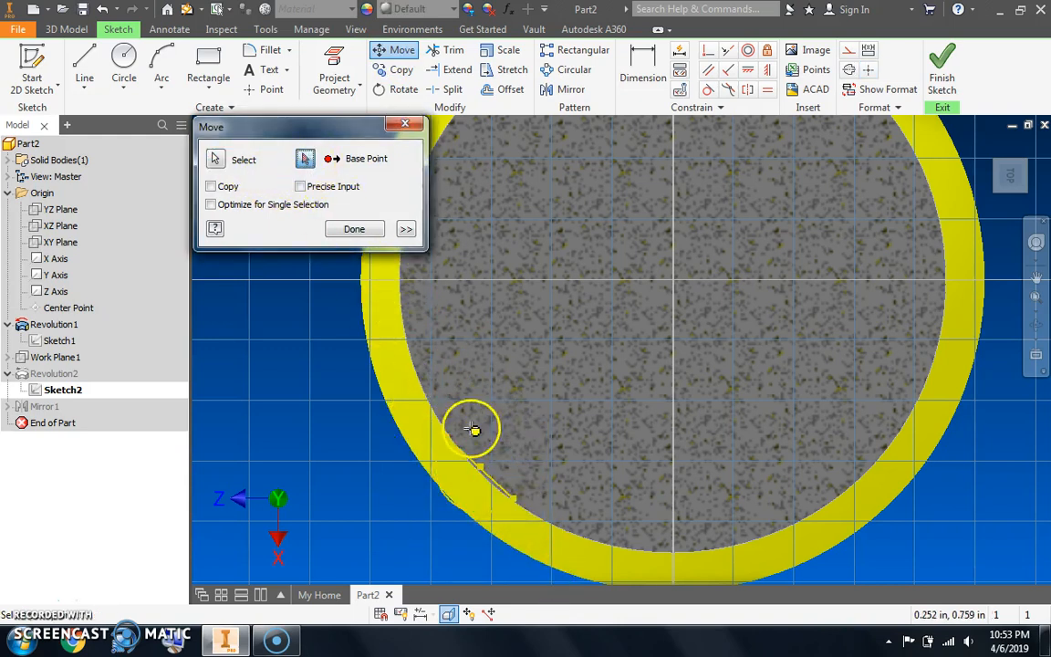
click(480, 466)
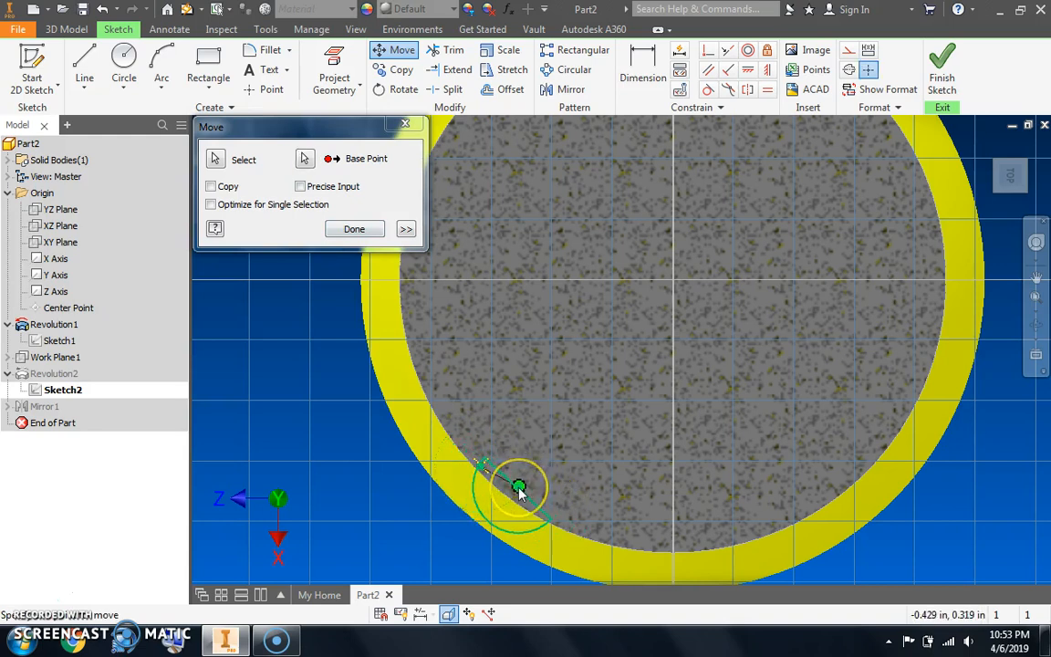
click(485, 417)
click(352, 229)
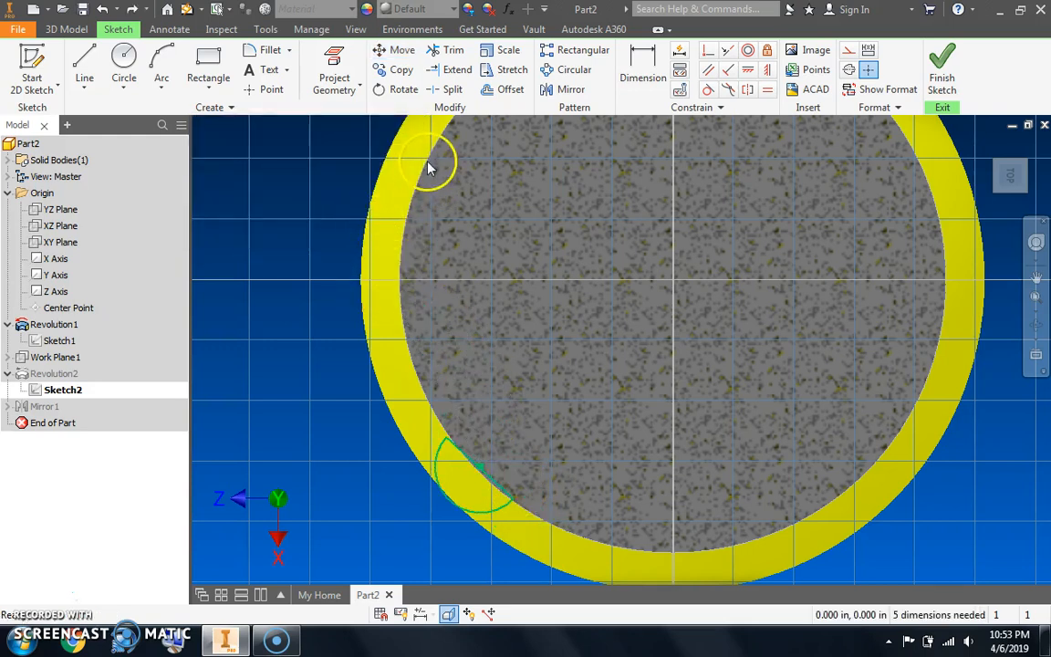
Finish editing the small sphere's sketch and look at both black spheres straight on from the right side
click(941, 70)
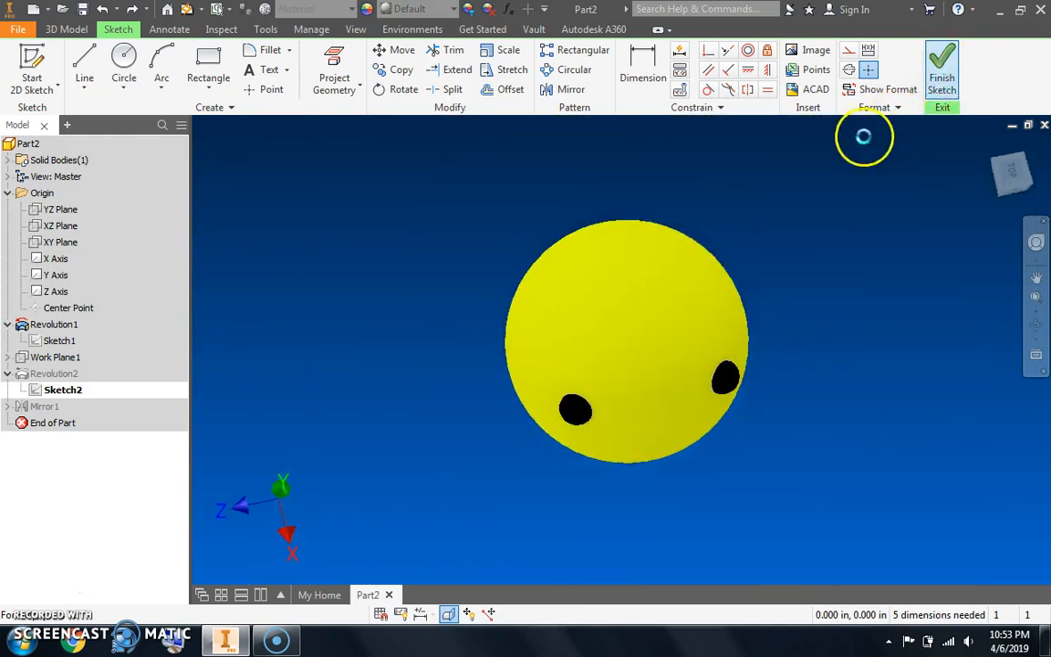
click(1021, 187)
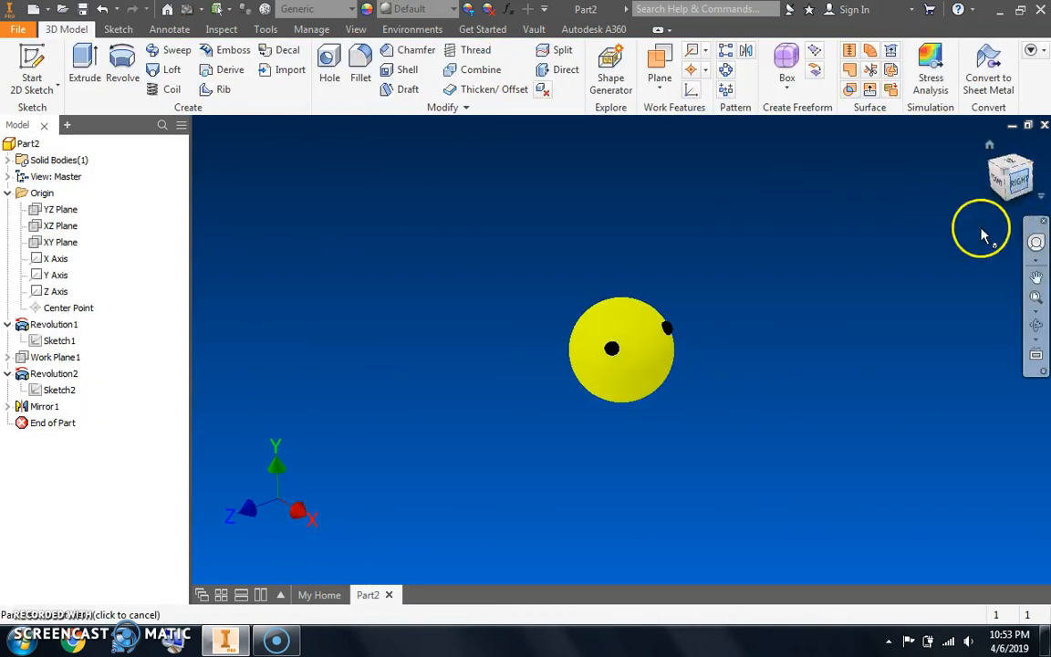
click(548, 303)
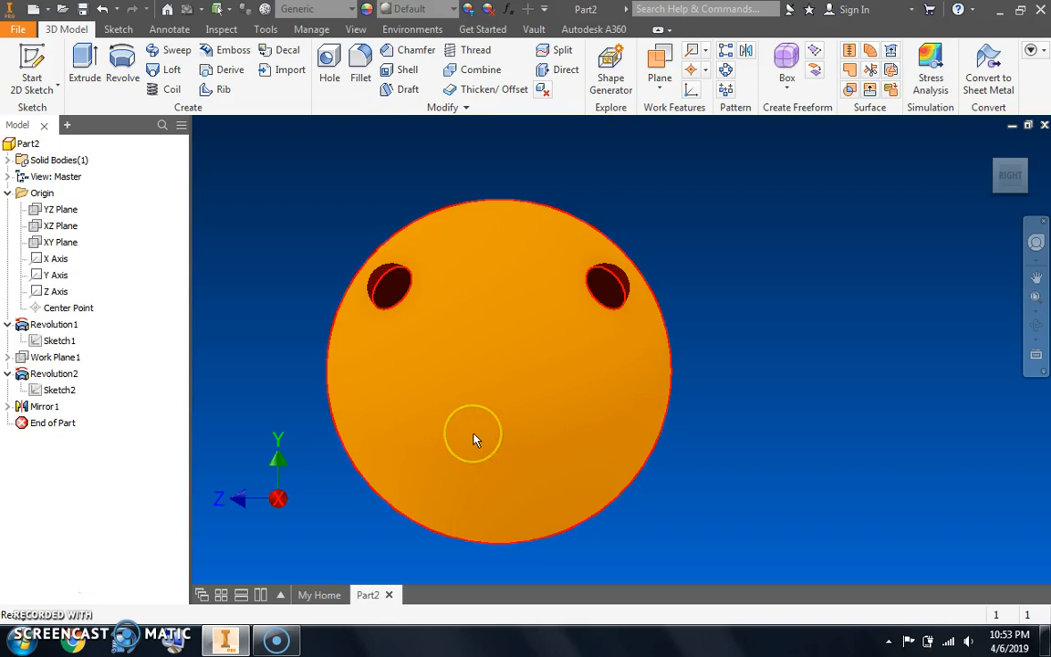
click(316, 399)
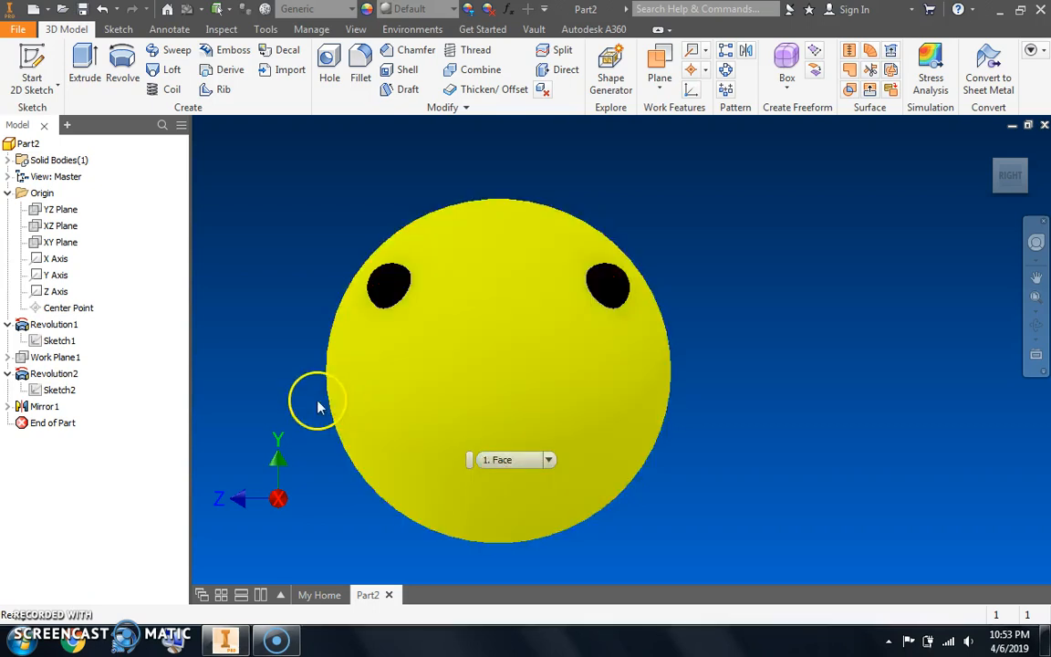
Show the YZ plane and create a work plane parallel to it, offset just beyond the yellow sphere's surface on the black spheres' side
click(989, 146)
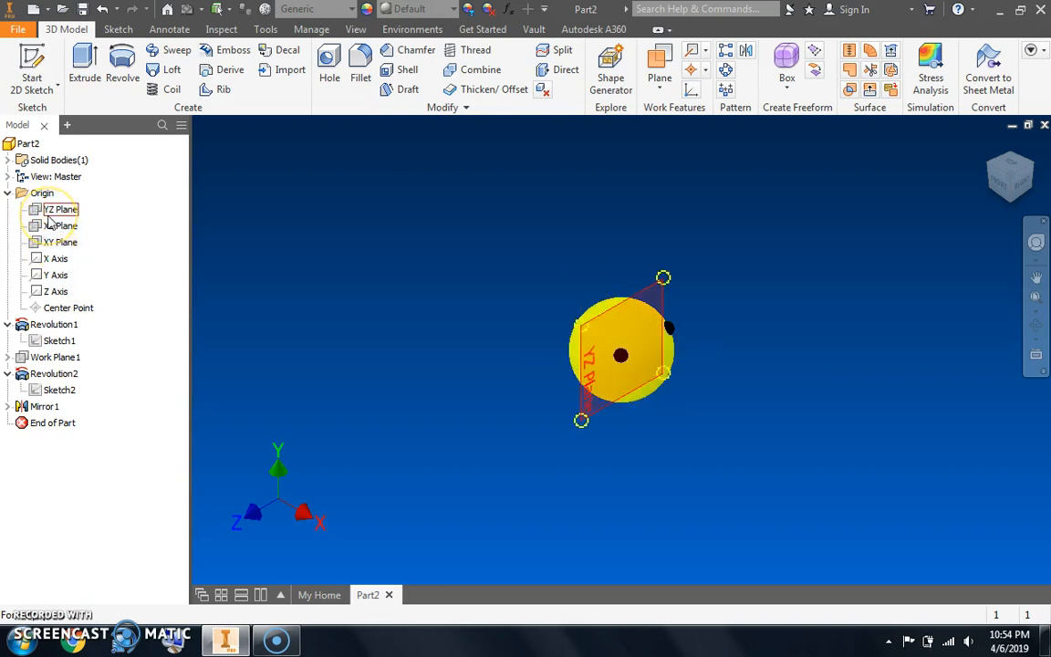
right_click(50, 212)
click(78, 307)
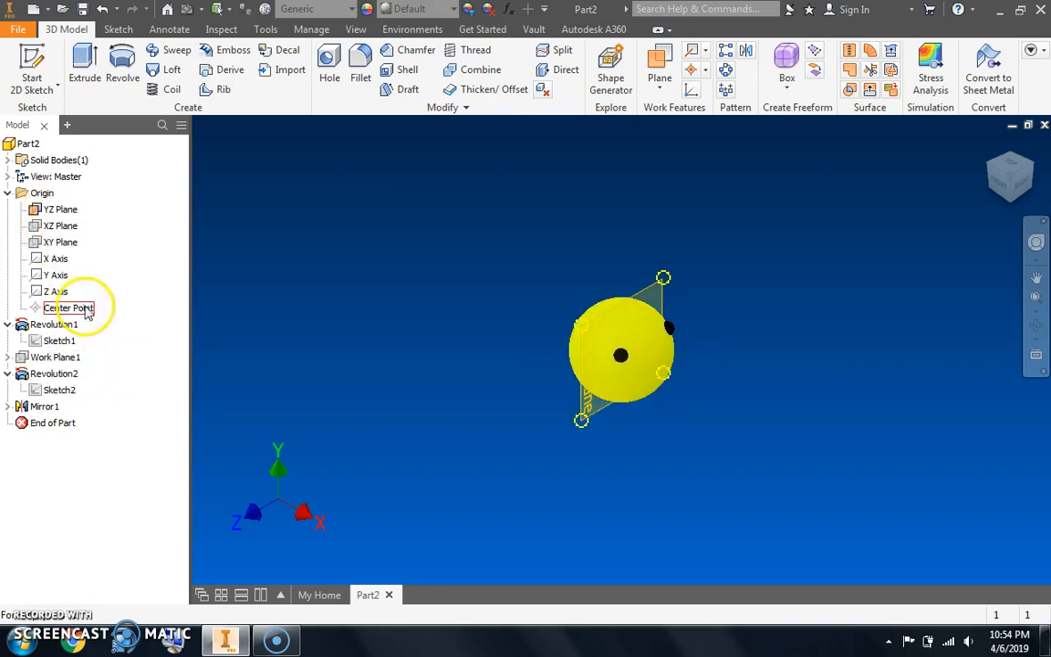
click(660, 69)
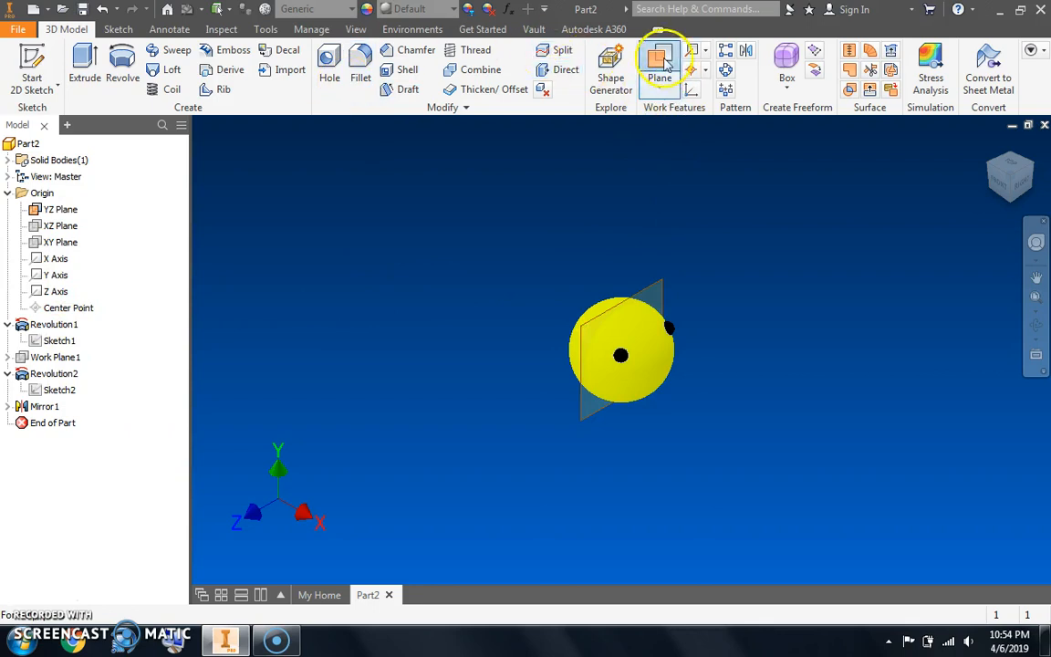
click(597, 329)
drag(600, 329, 815, 483)
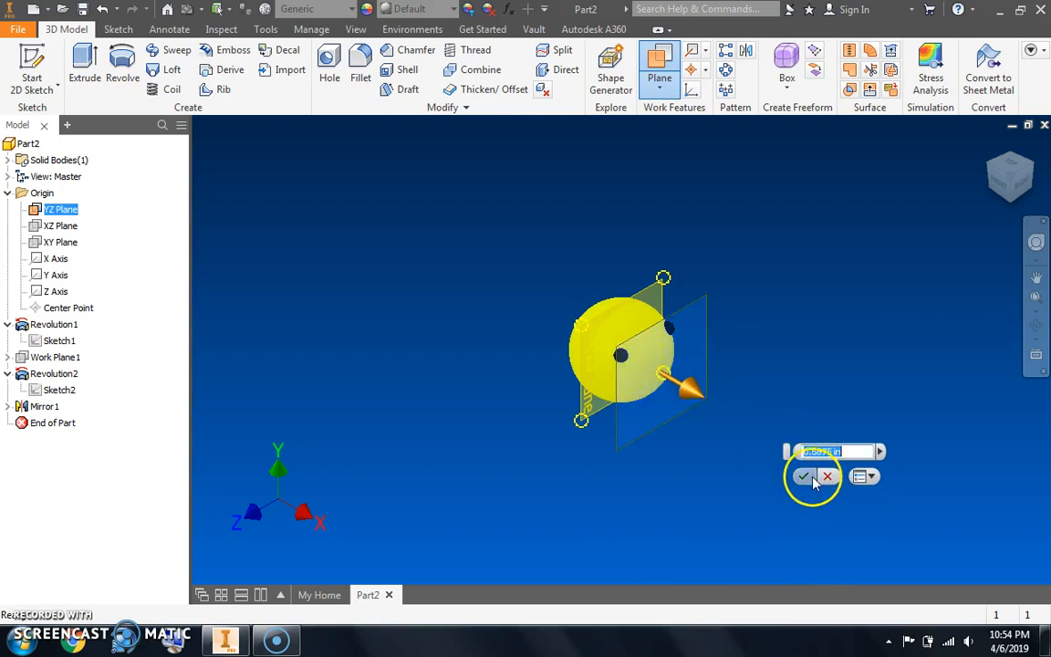
click(804, 478)
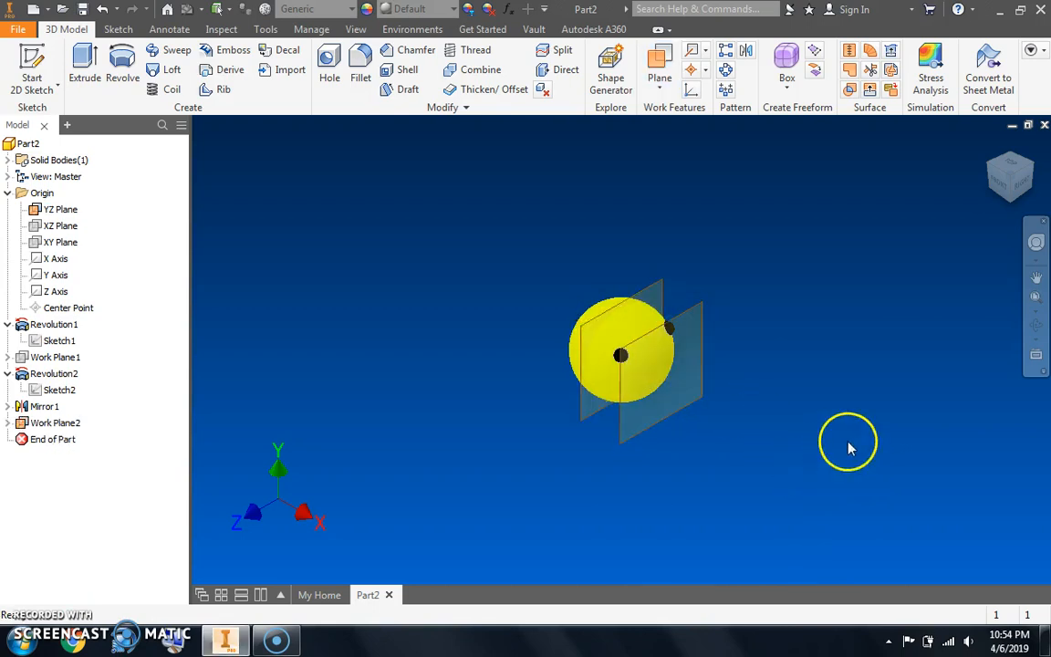
Check the new work plane's clearance from the sphere in the front view, and start a 2D sketch on that plane
click(1003, 190)
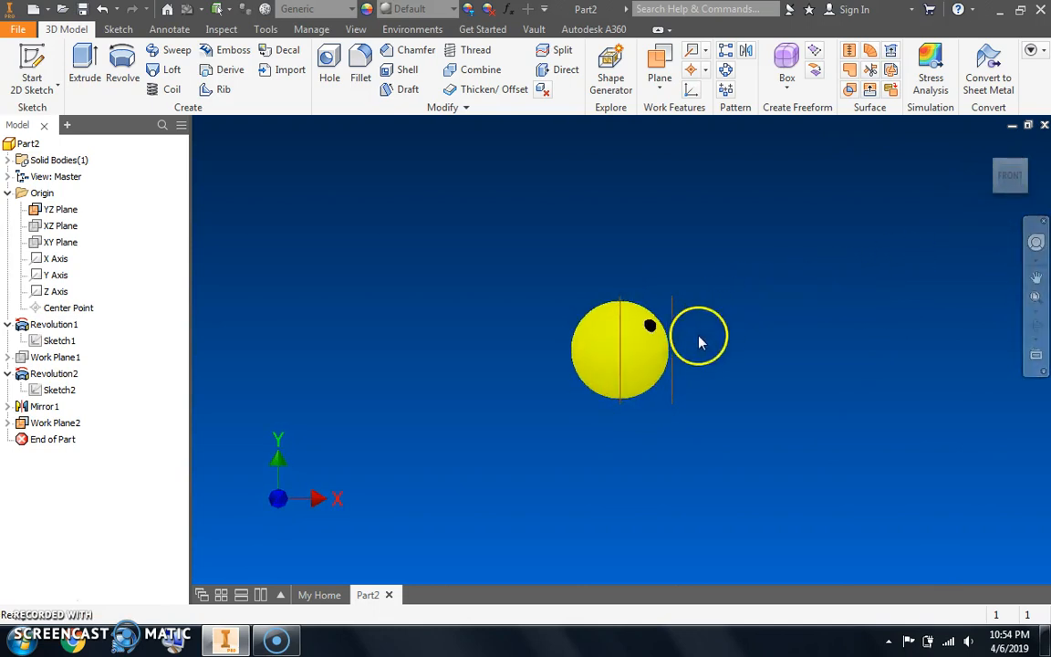
click(1024, 167)
click(32, 69)
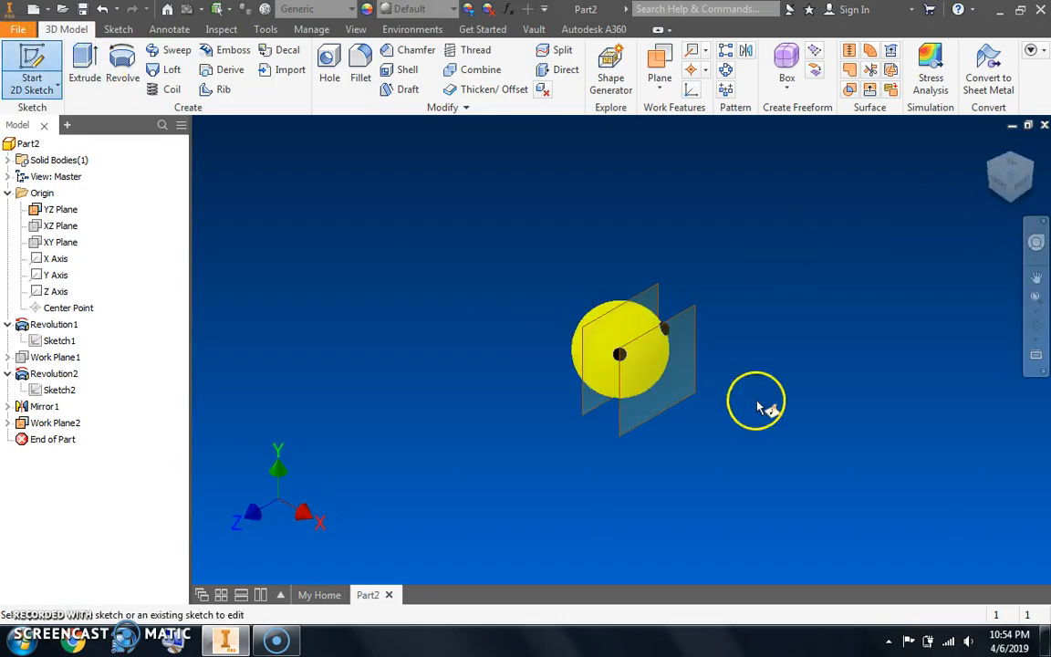
click(645, 353)
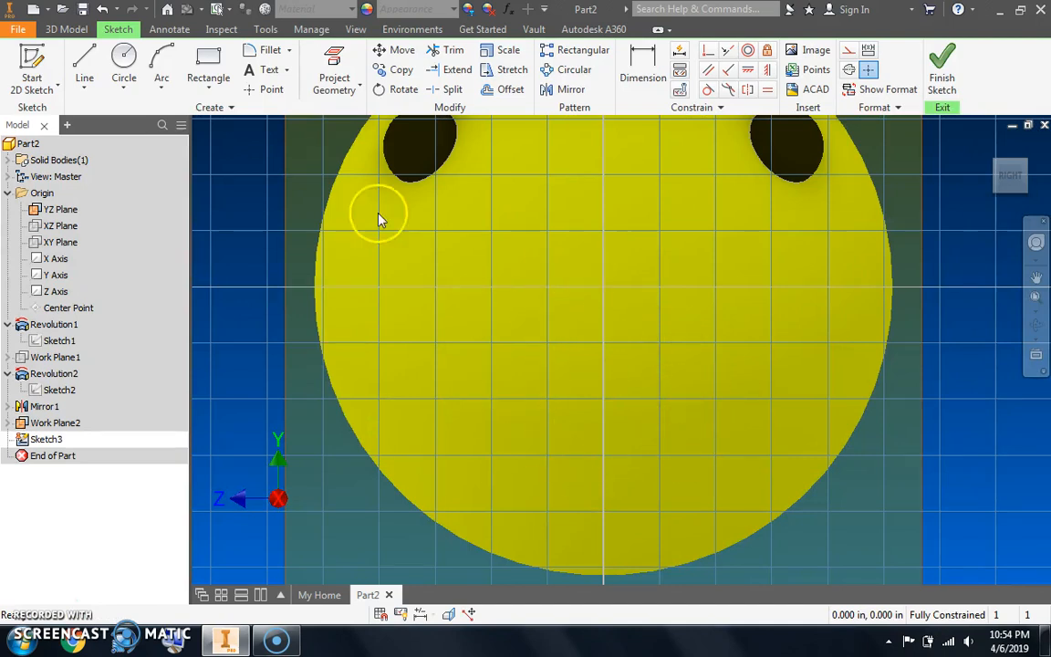
Draw a shallow downward-bulging three-point arc below the two black spheres as the smile's upper edge
click(156, 59)
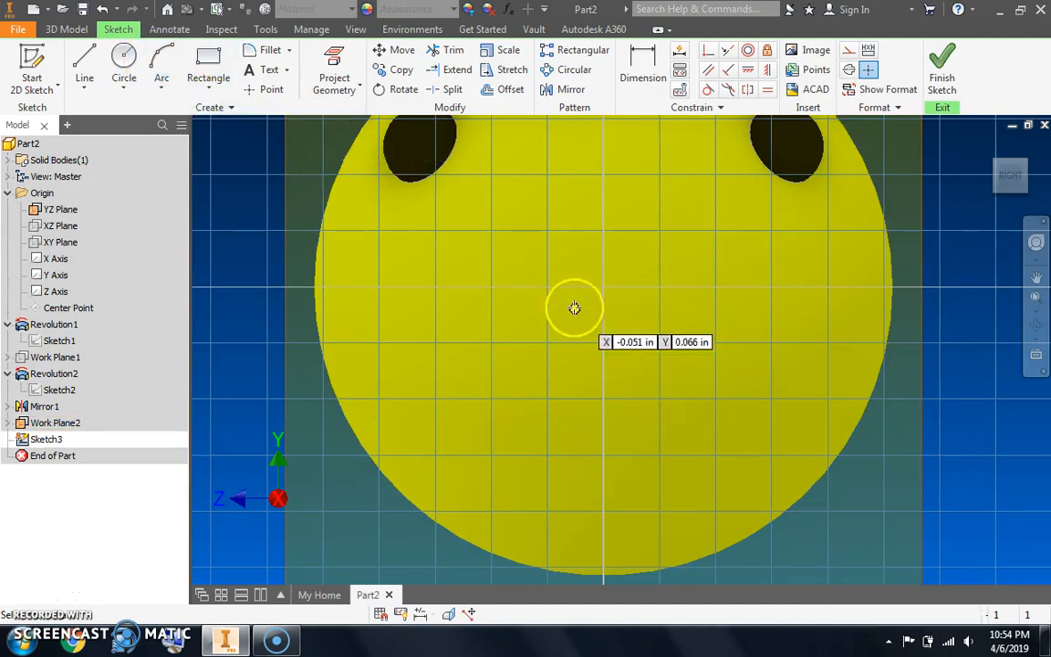
click(554, 391)
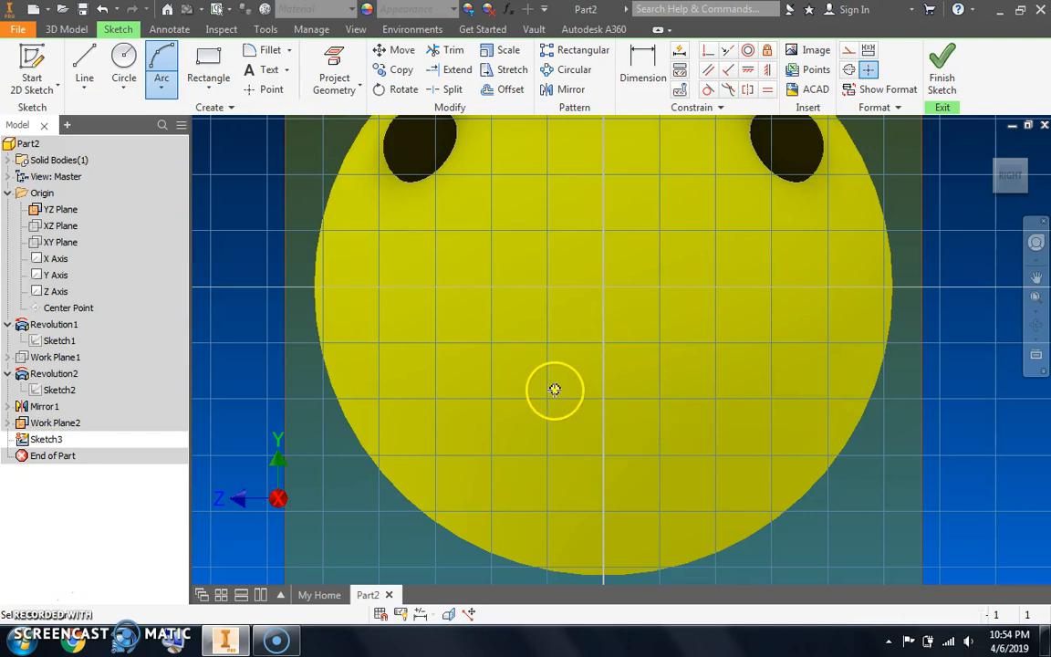
click(691, 424)
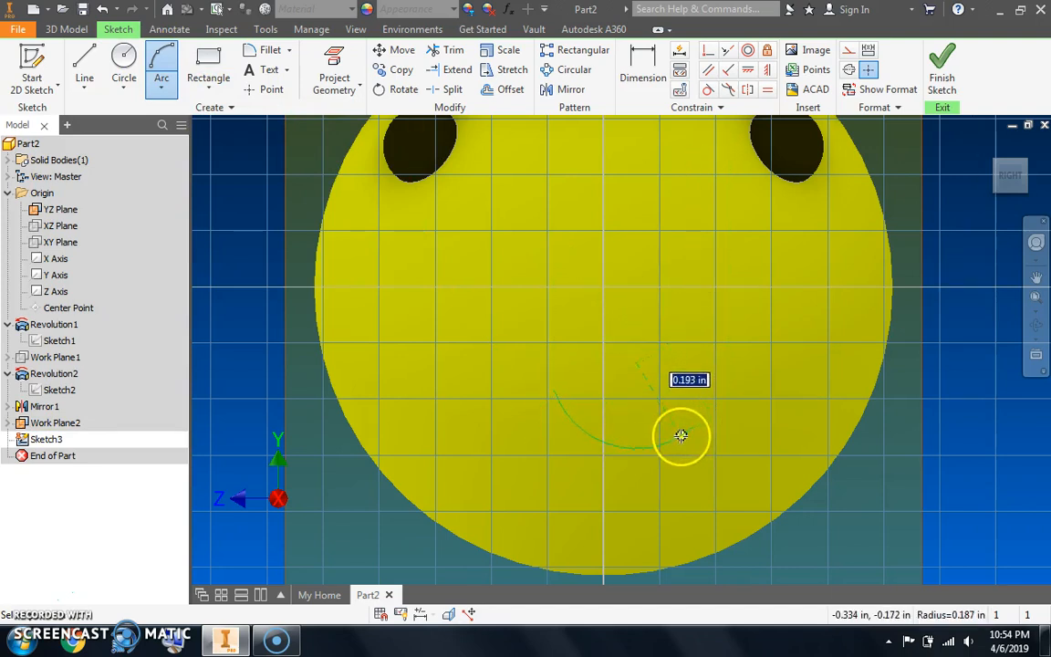
click(684, 429)
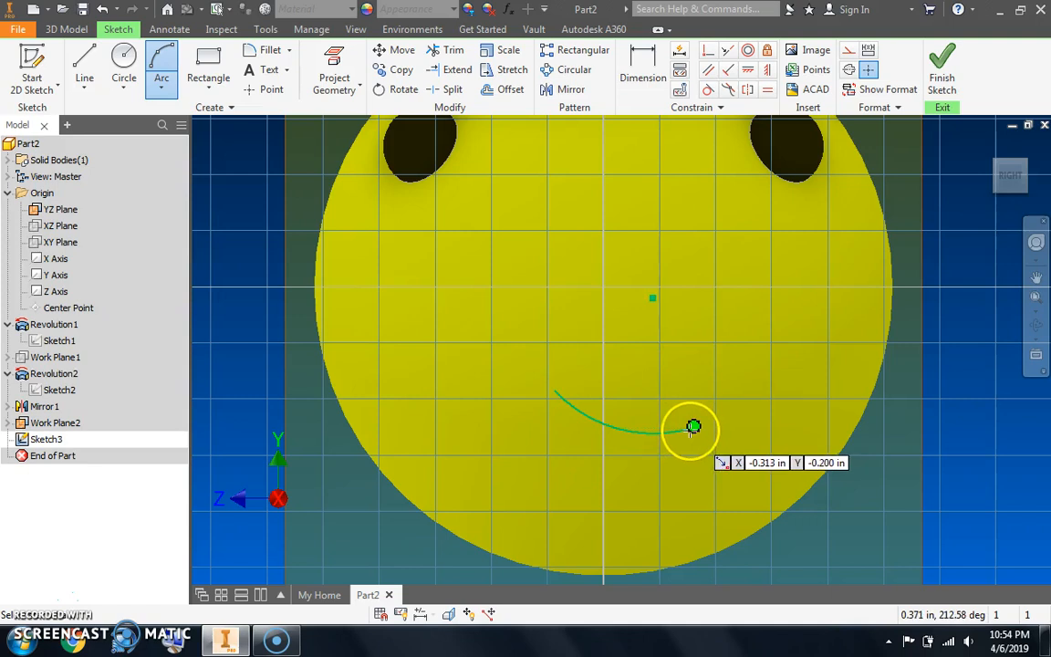
click(693, 426)
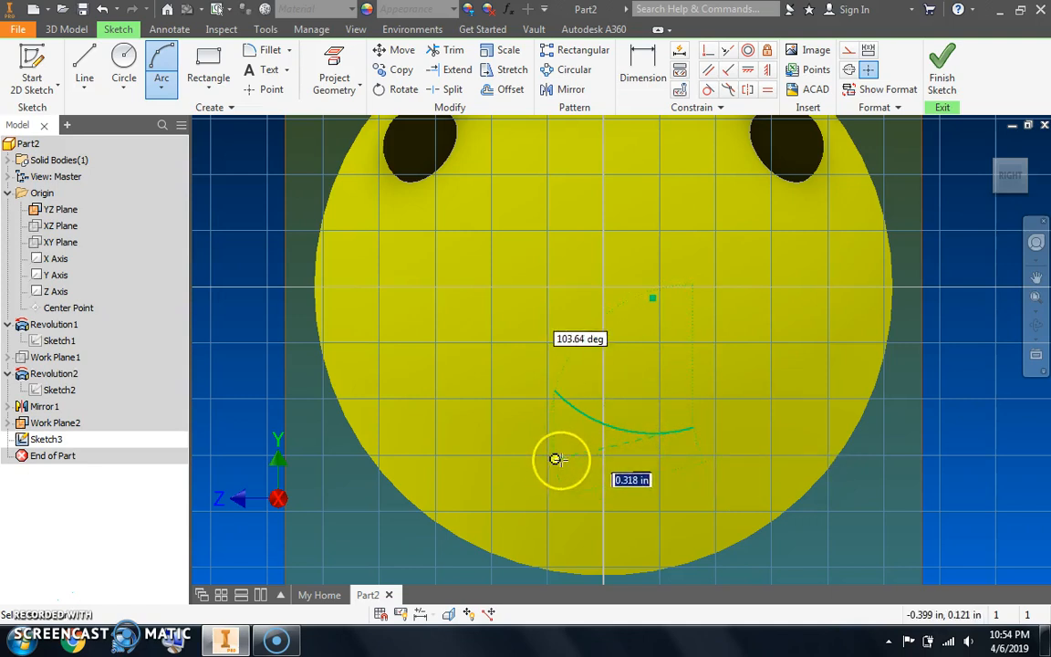
click(553, 390)
click(573, 444)
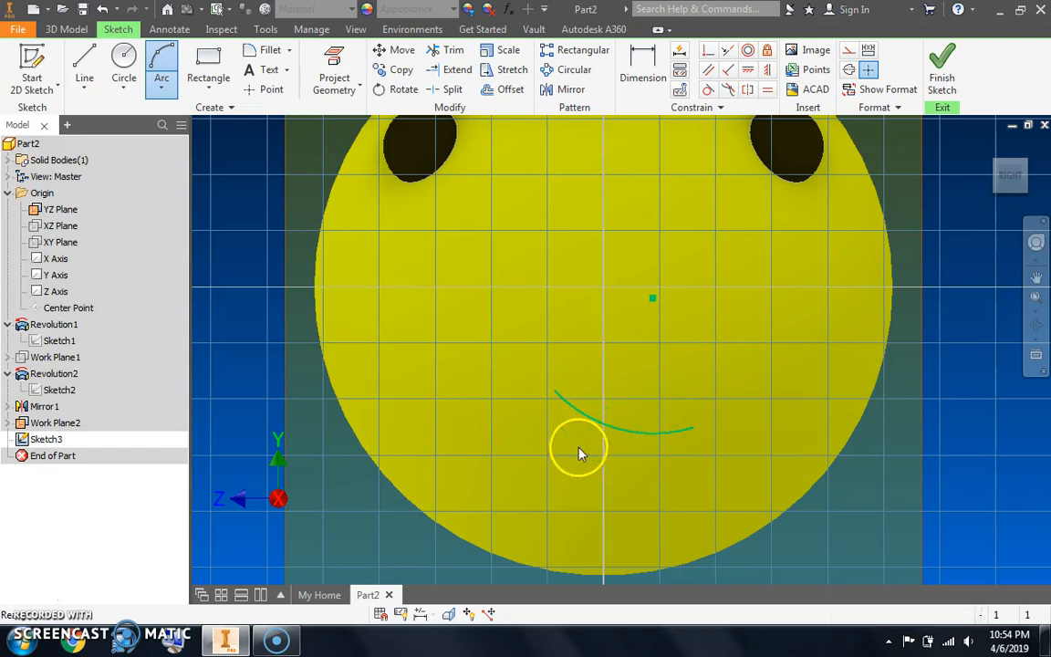
Close the smile with a deeper three-point arc of about 0.18 in radius between the first arc's endpoints, and finish the sketch
click(161, 57)
click(689, 427)
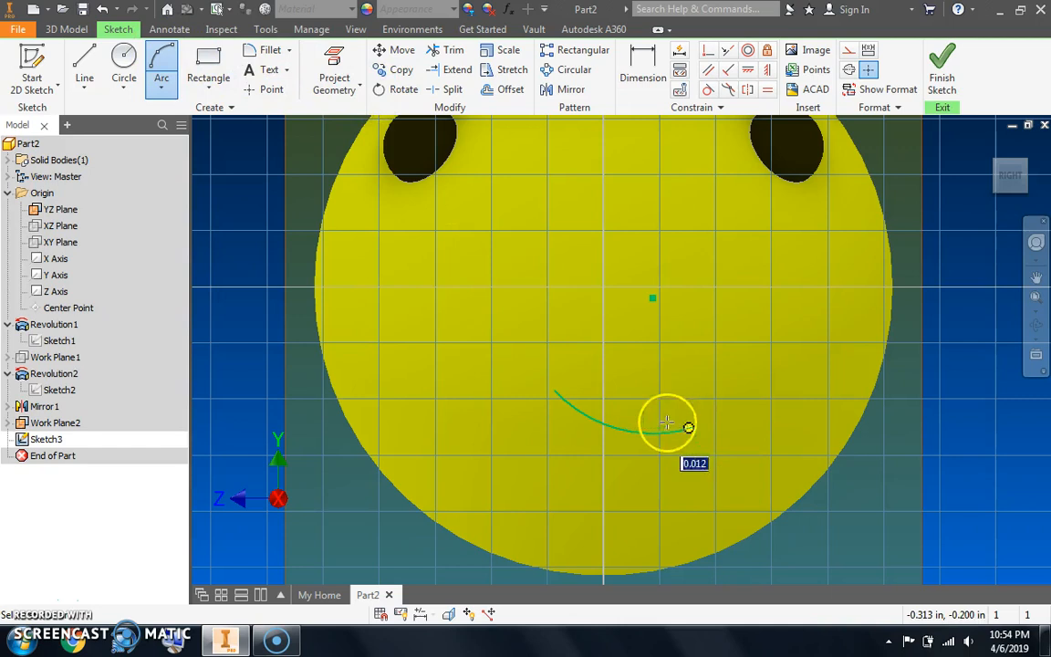
click(556, 392)
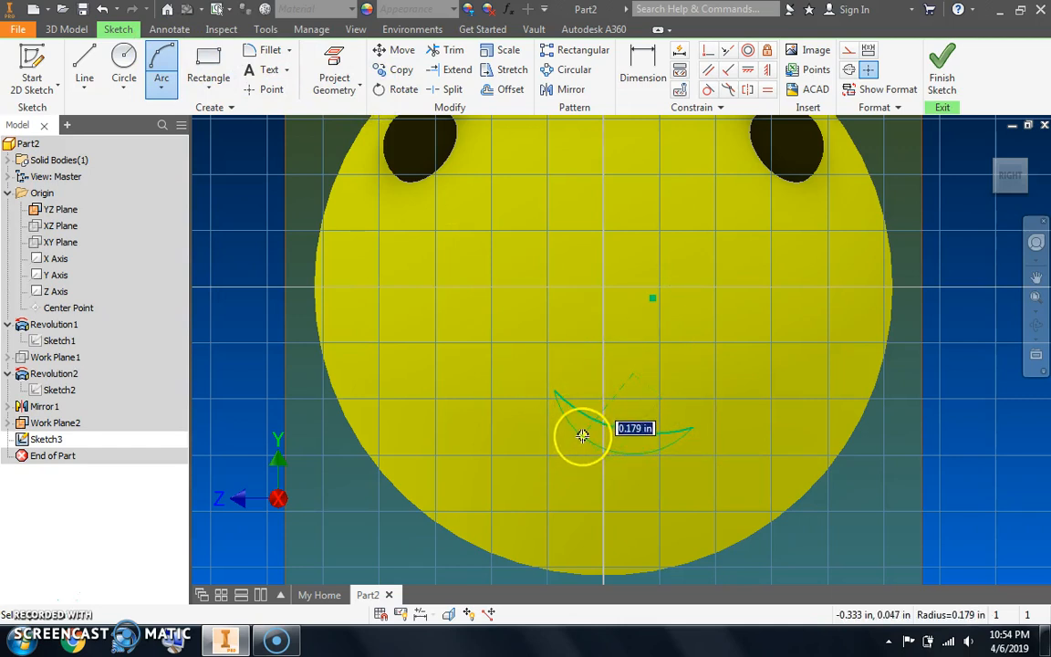
click(583, 435)
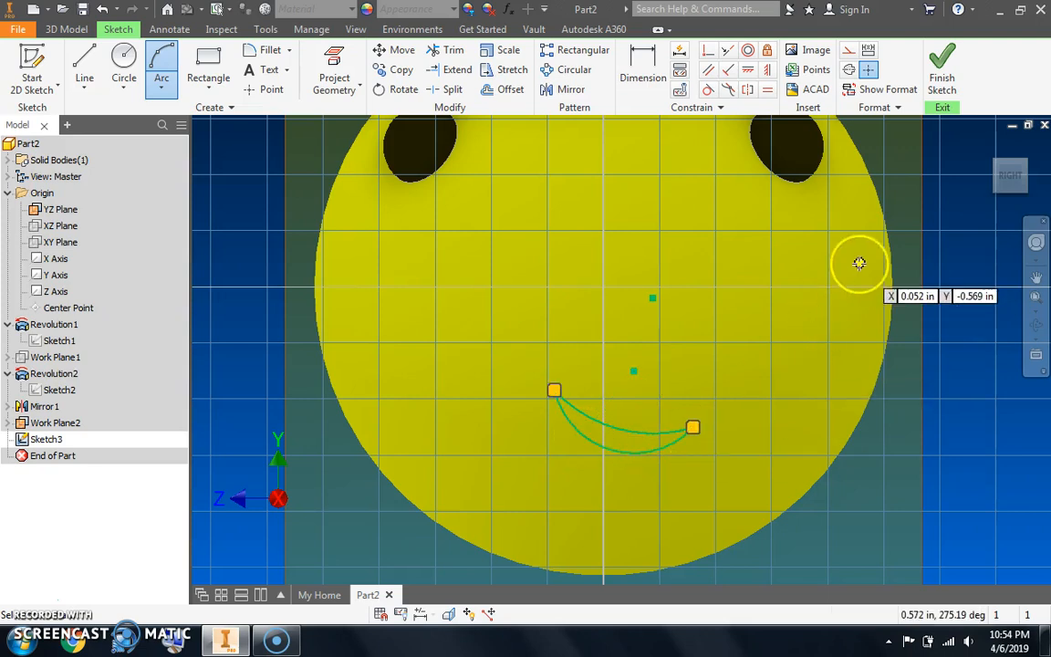
click(939, 80)
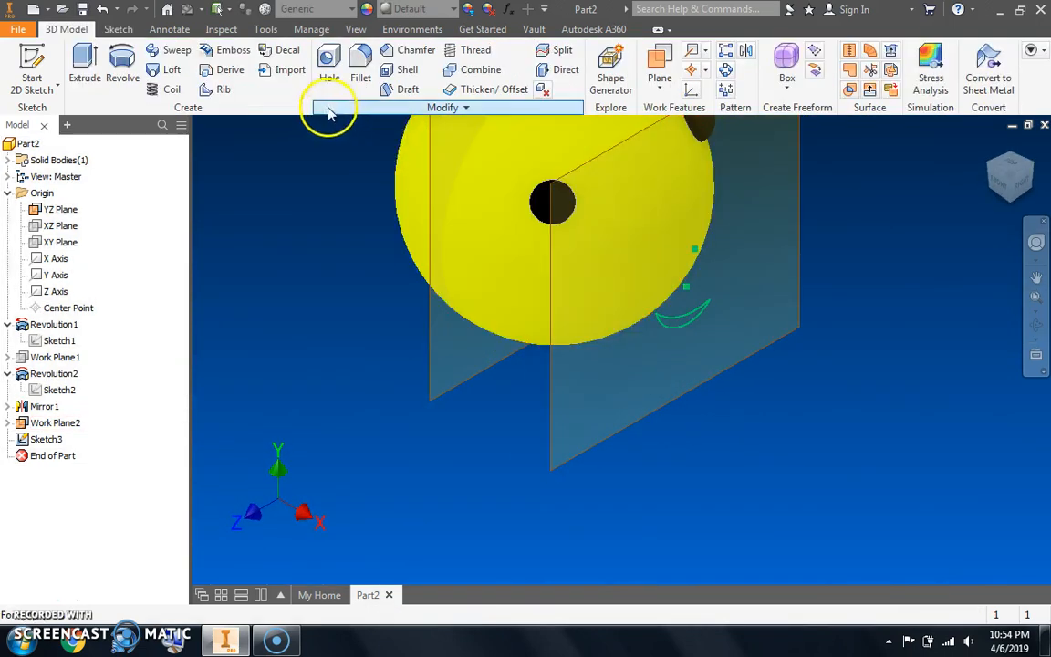
Extrude the smile profile as a cut, reversed toward the sphere, with a distance of 0.4 in
click(84, 60)
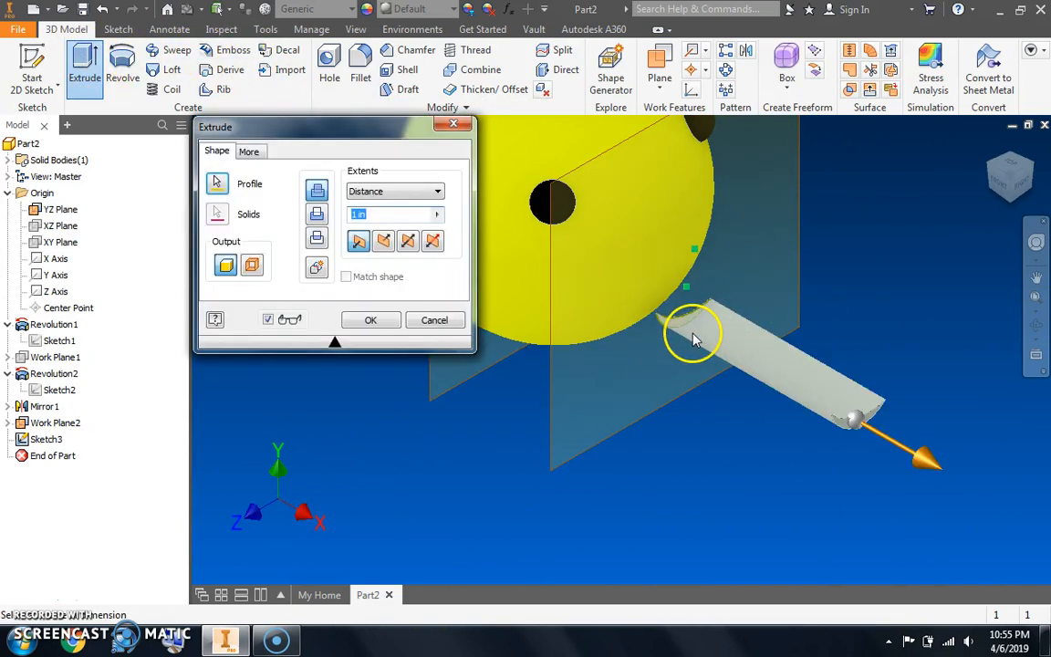
click(384, 244)
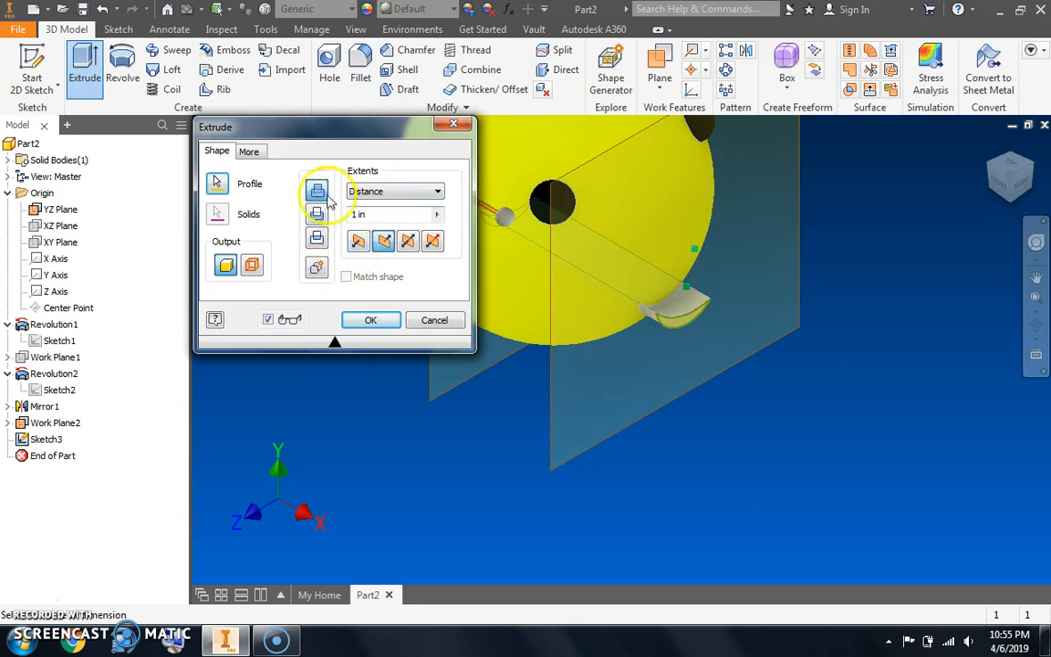
click(317, 217)
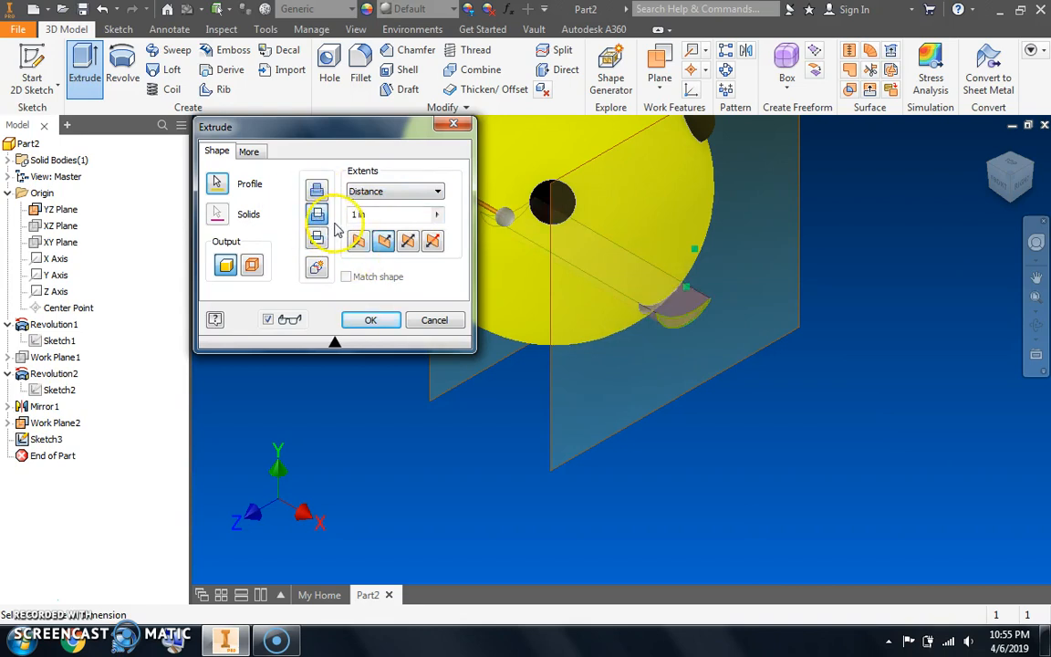
click(1036, 244)
drag(849, 305, 771, 302)
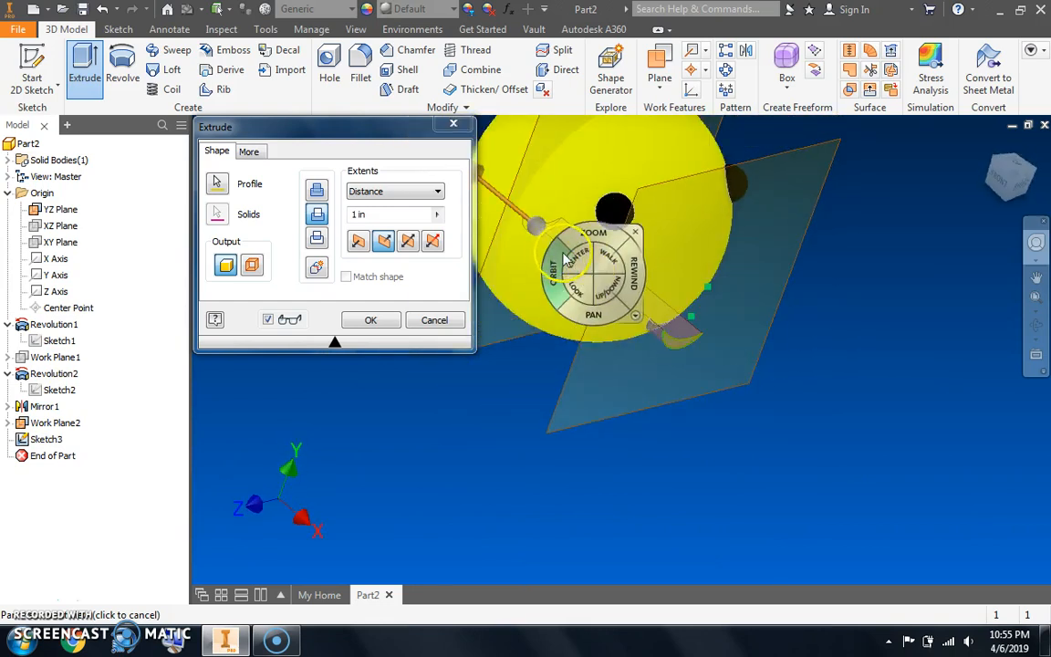
click(636, 232)
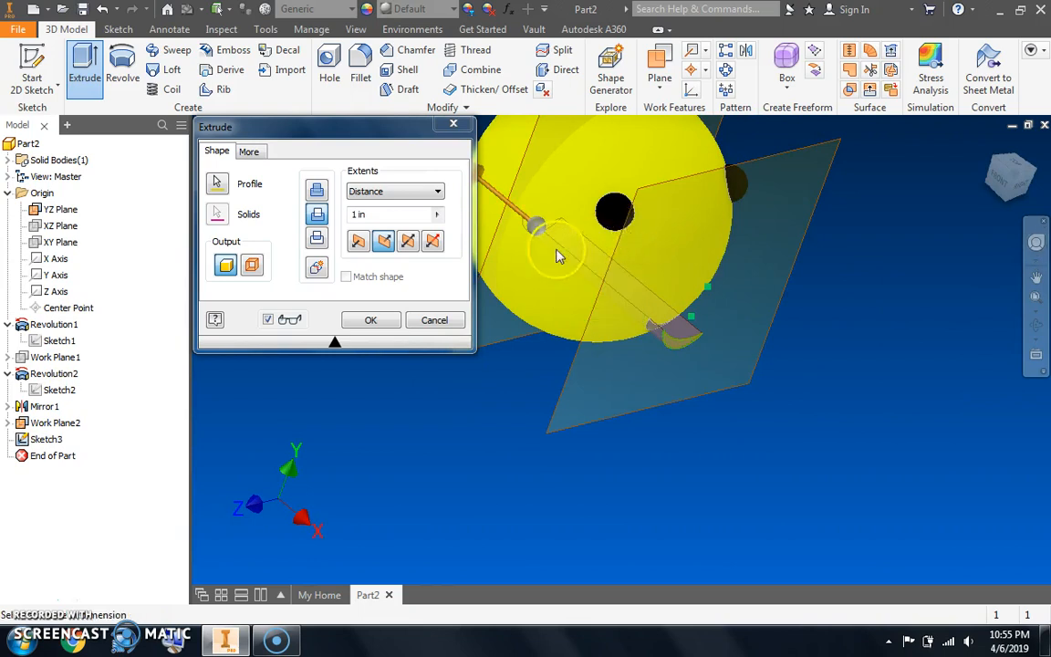
click(373, 215)
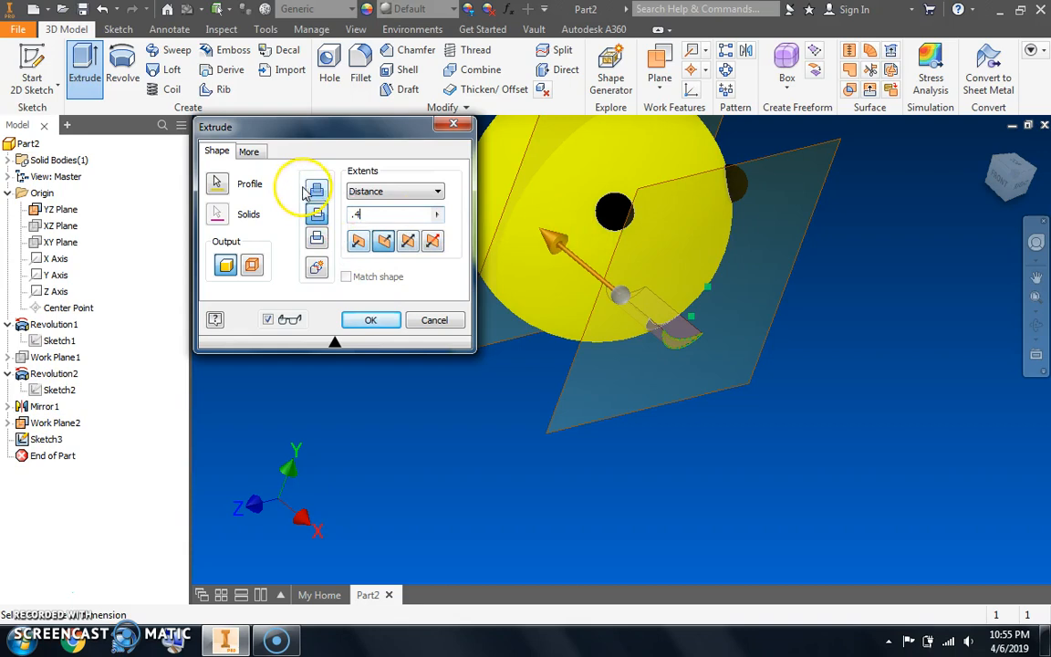
click(391, 330)
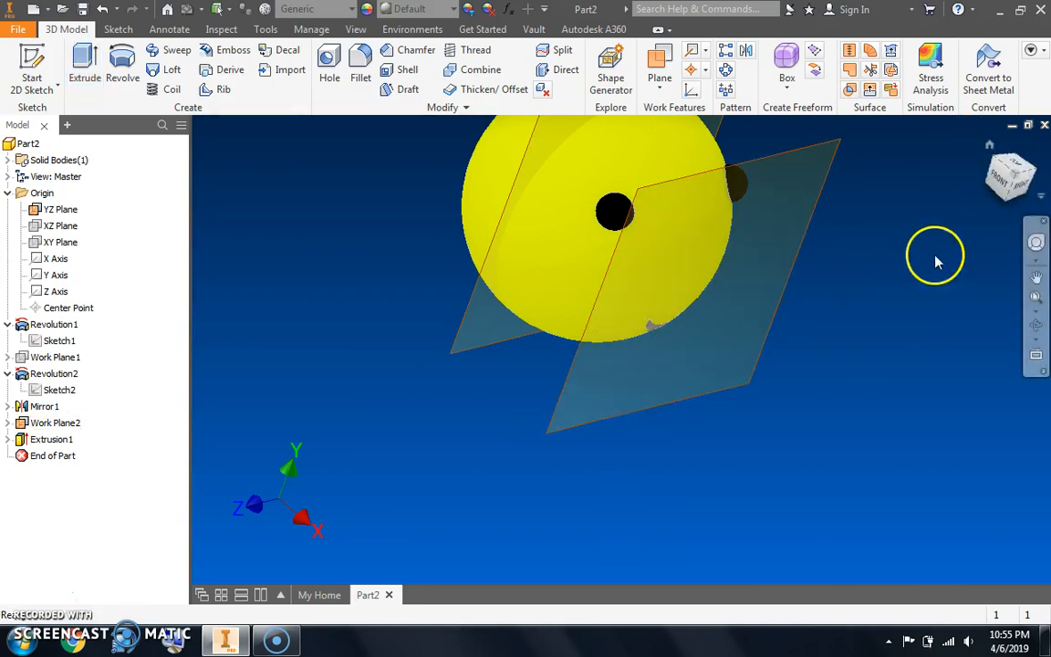
Examine the cut smile straight on from the right side and reveal the sketch belonging to the extrusion
click(1036, 244)
drag(863, 312, 800, 286)
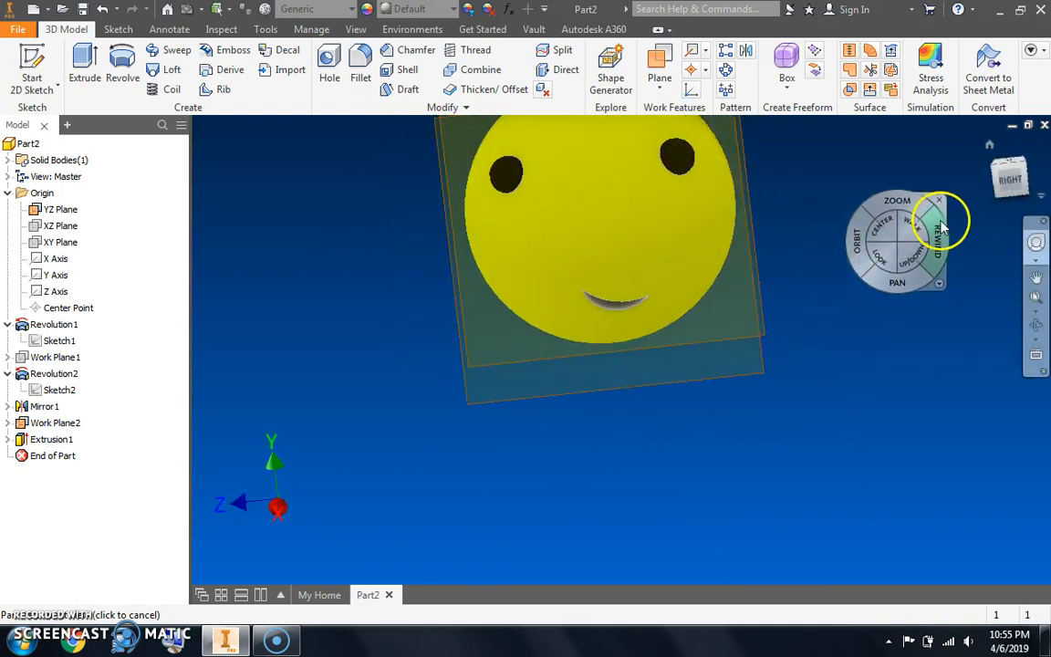
click(946, 198)
click(1009, 180)
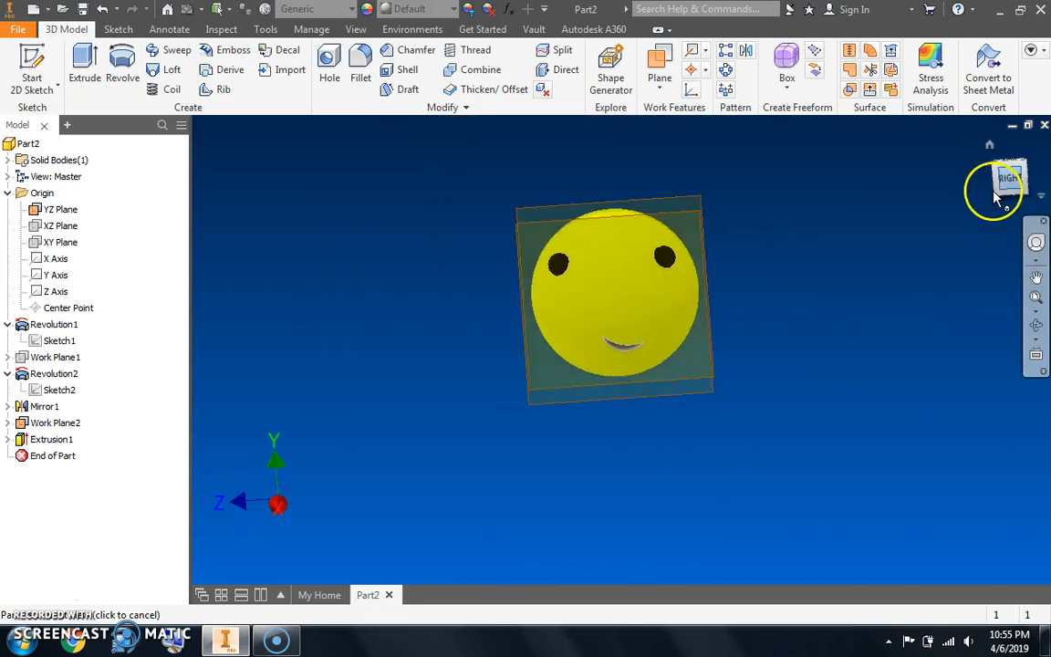
scroll(619, 363, up, 3)
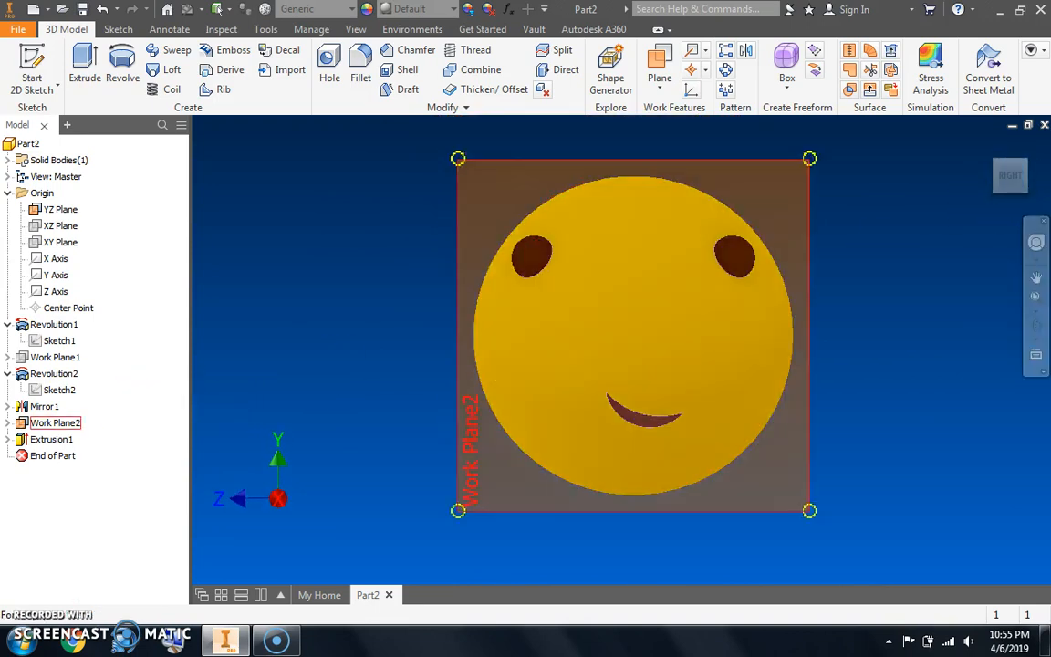
click(8, 439)
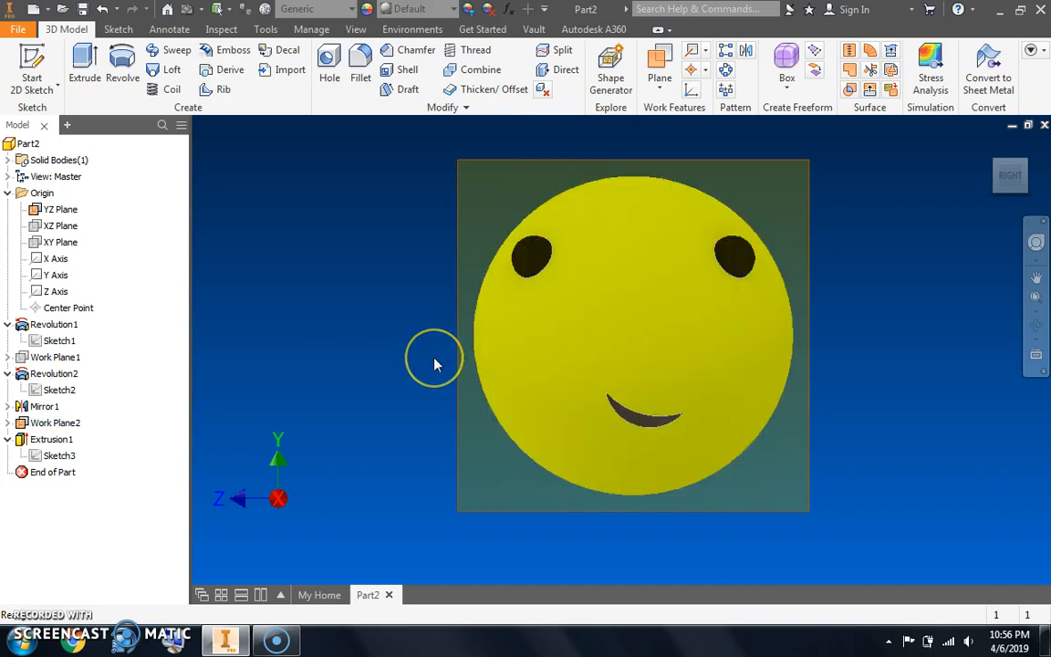
Make the XZ origin plane visible and start a new sketch on it
click(1028, 167)
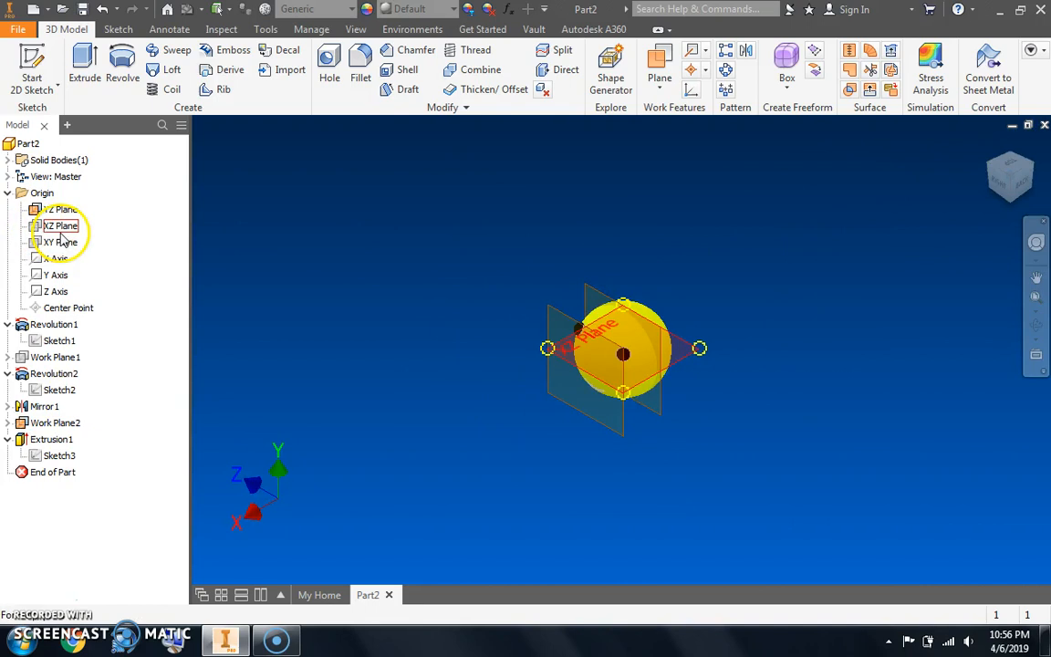
right_click(66, 228)
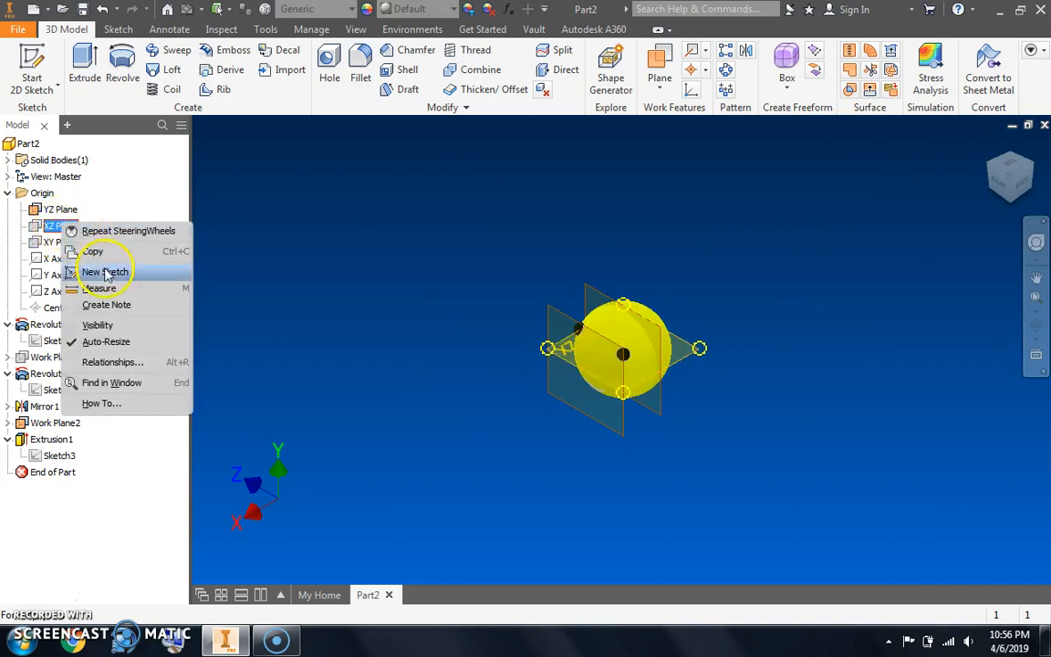
click(98, 325)
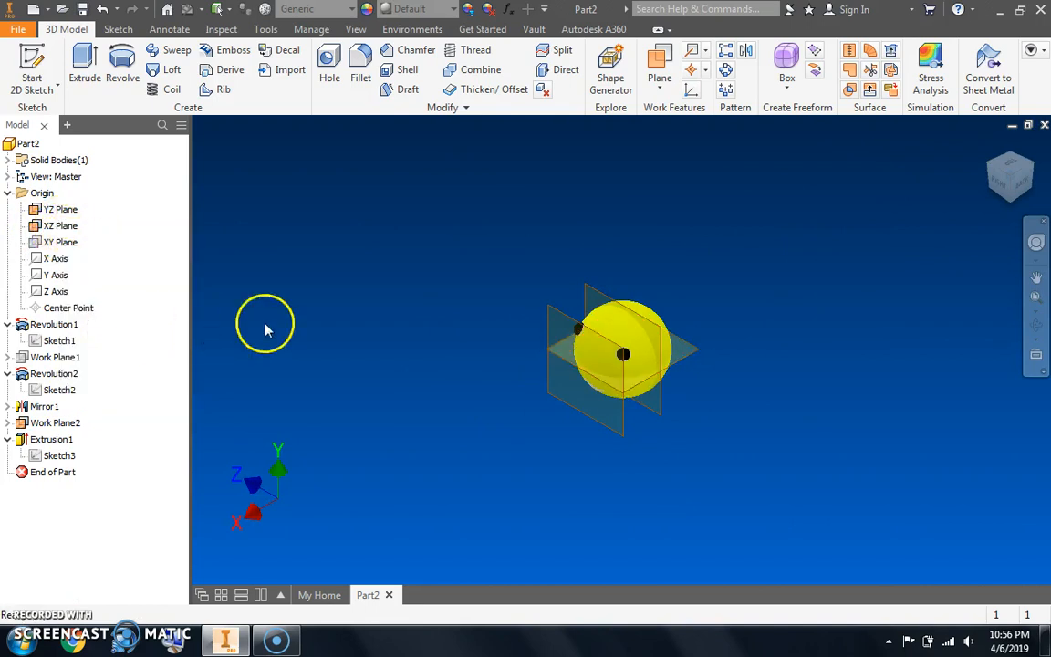
click(32, 66)
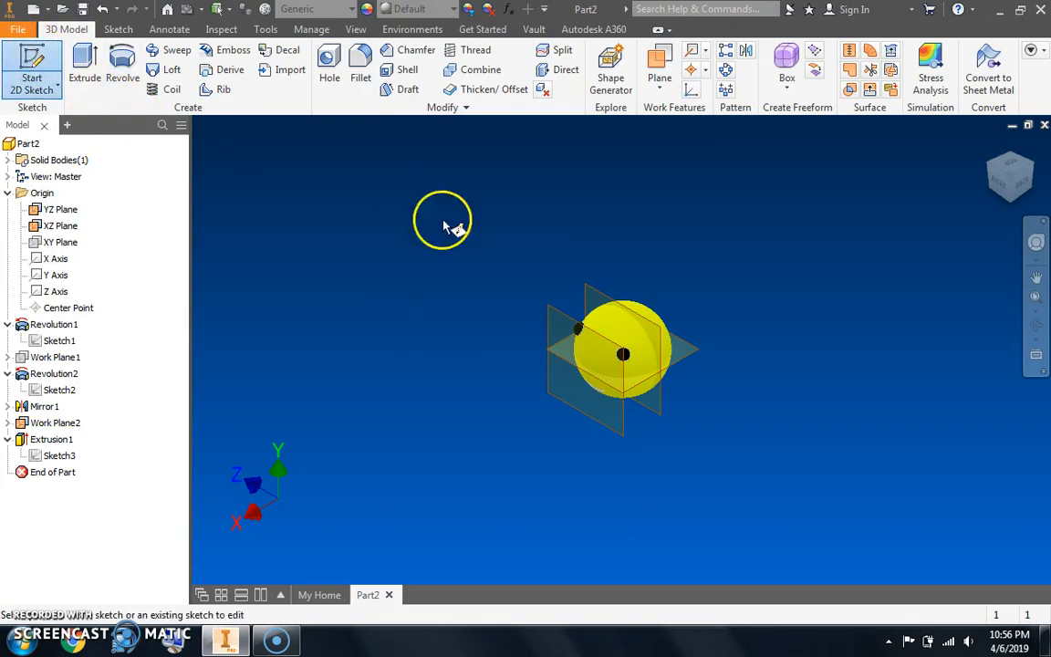
click(702, 360)
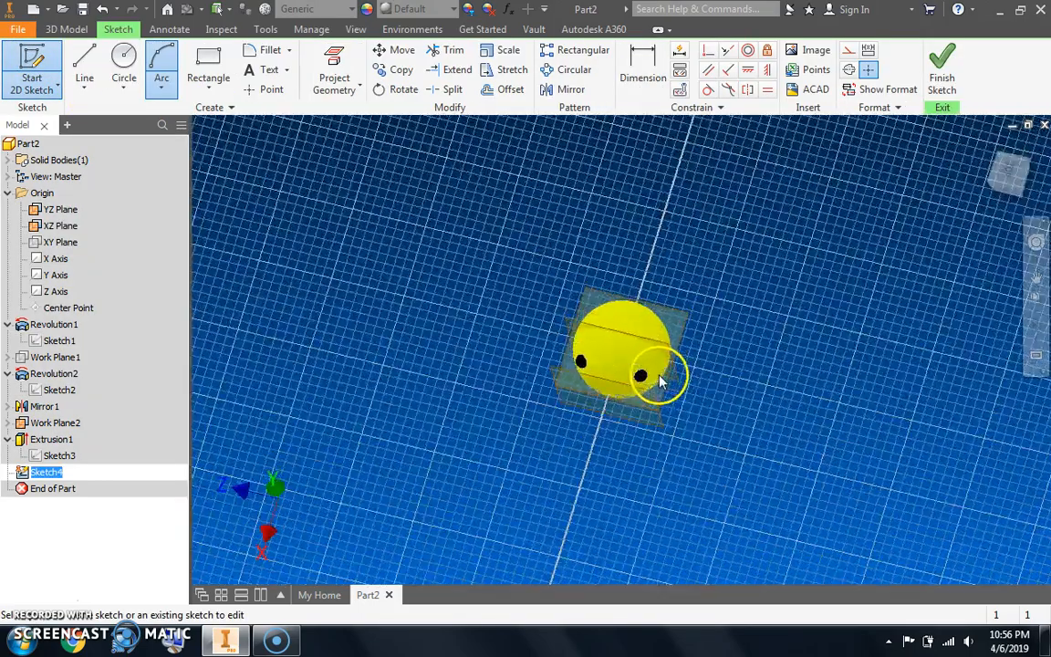
Slice the graphics at the sketch plane and orient the view straight onto the sphere's cross-section from the top
scroll(675, 365, up, 3)
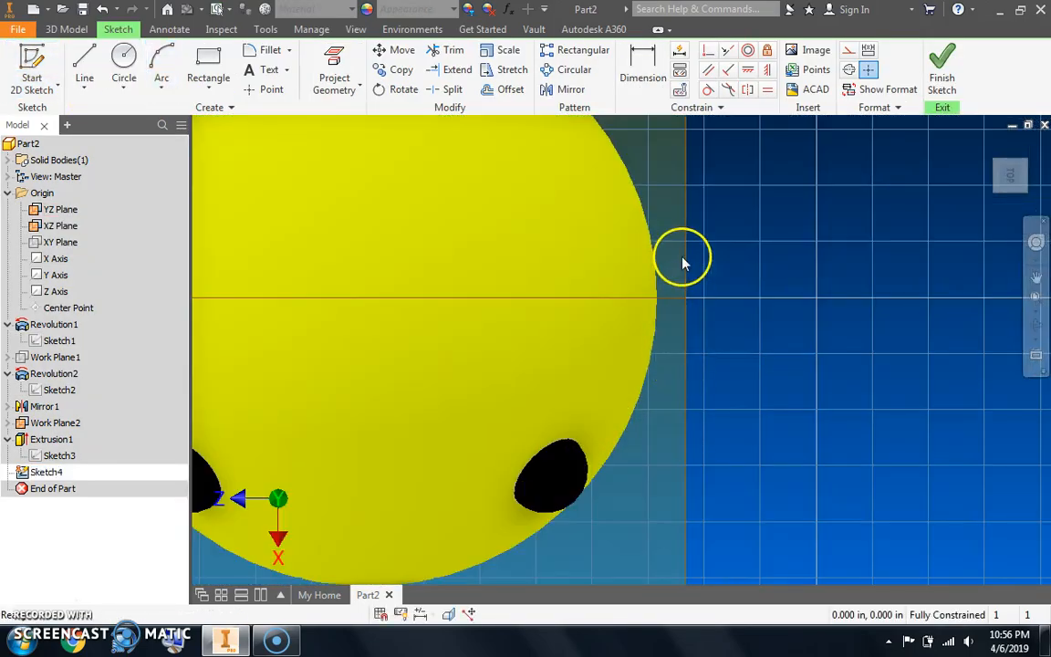
right_click(691, 258)
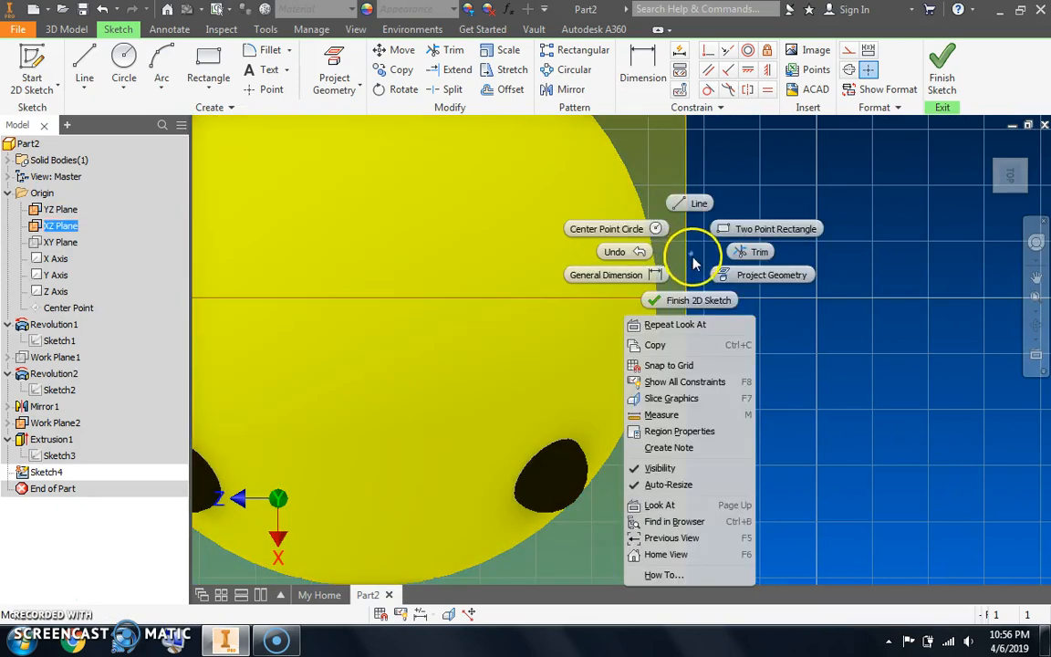
click(712, 398)
click(999, 189)
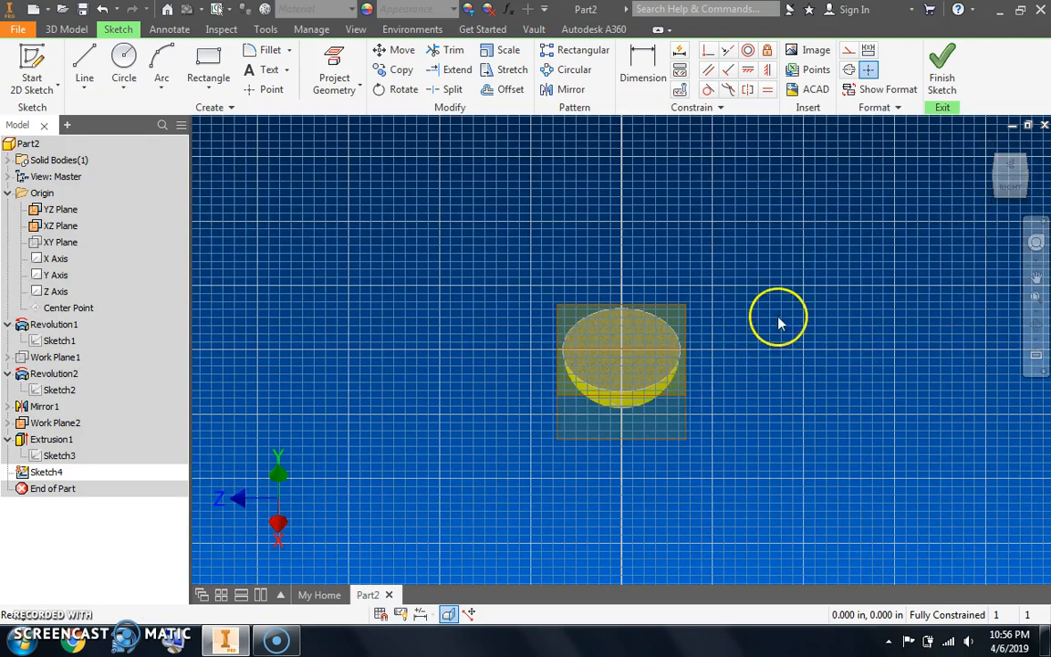
scroll(676, 399, down, 6)
scroll(674, 398, up, 4)
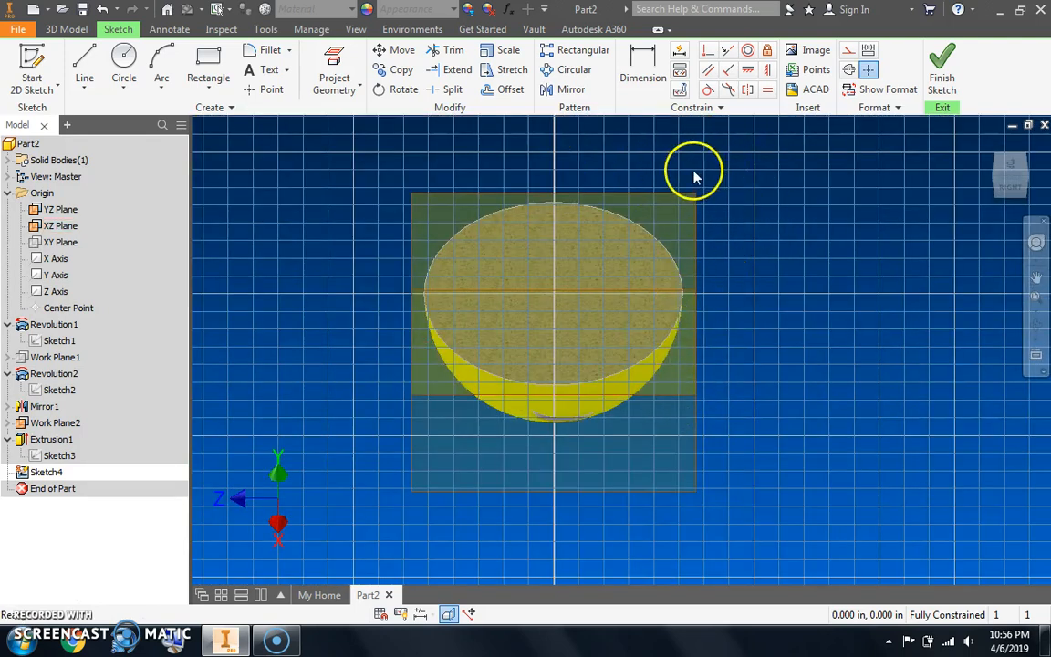
click(1011, 171)
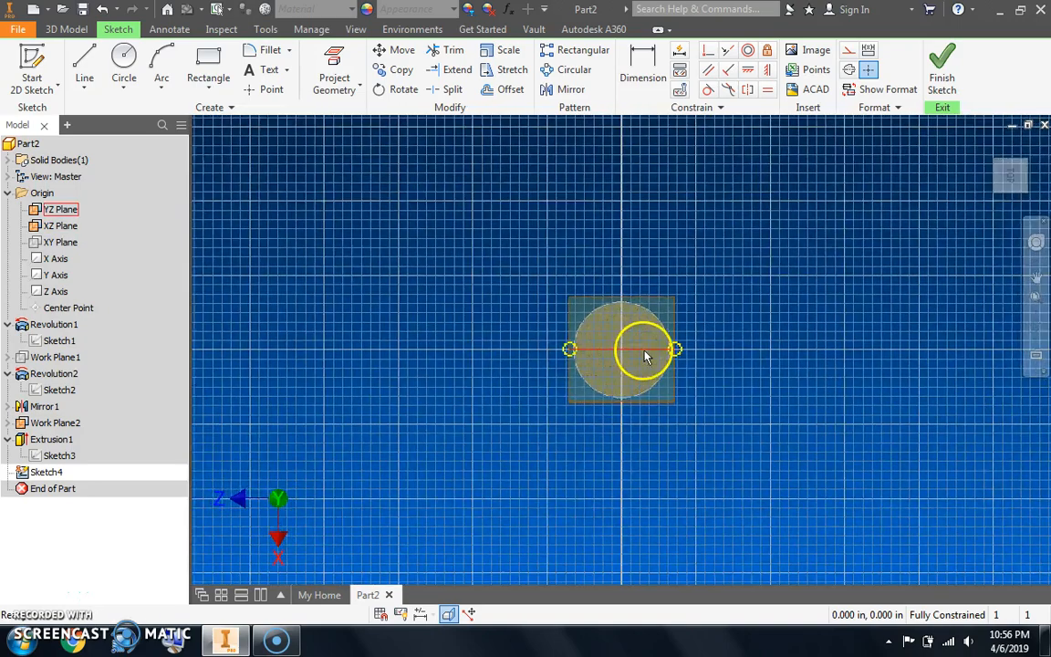
scroll(644, 356, down, 5)
Draw a circle of about 0.165 in radius centred where the sphere's outline meets the horizontal midline, opposite the positive Z side
click(124, 62)
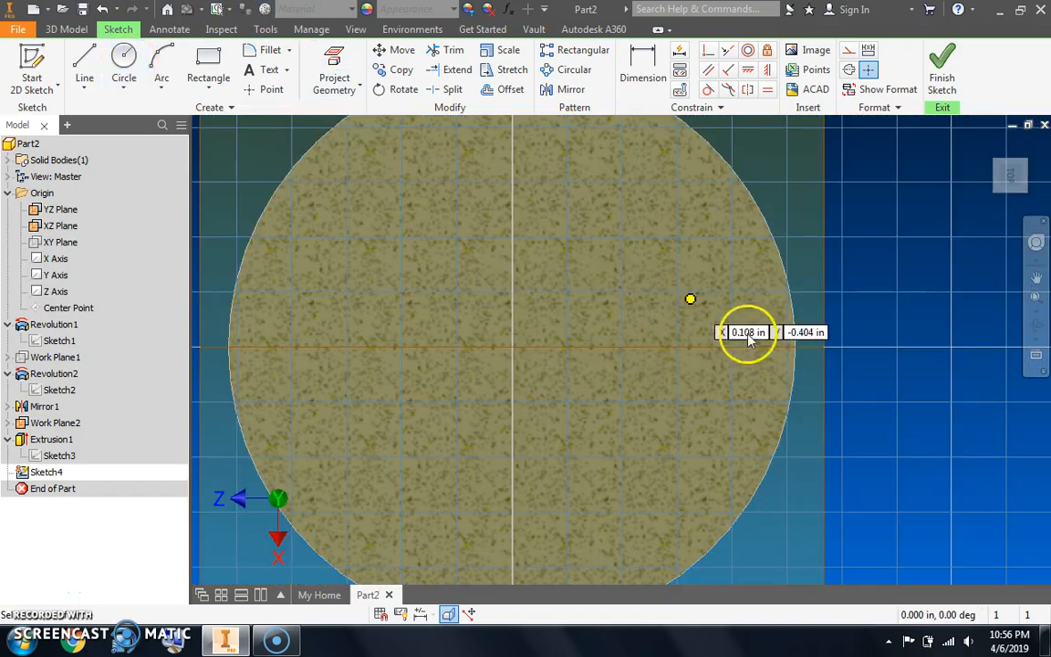
click(796, 345)
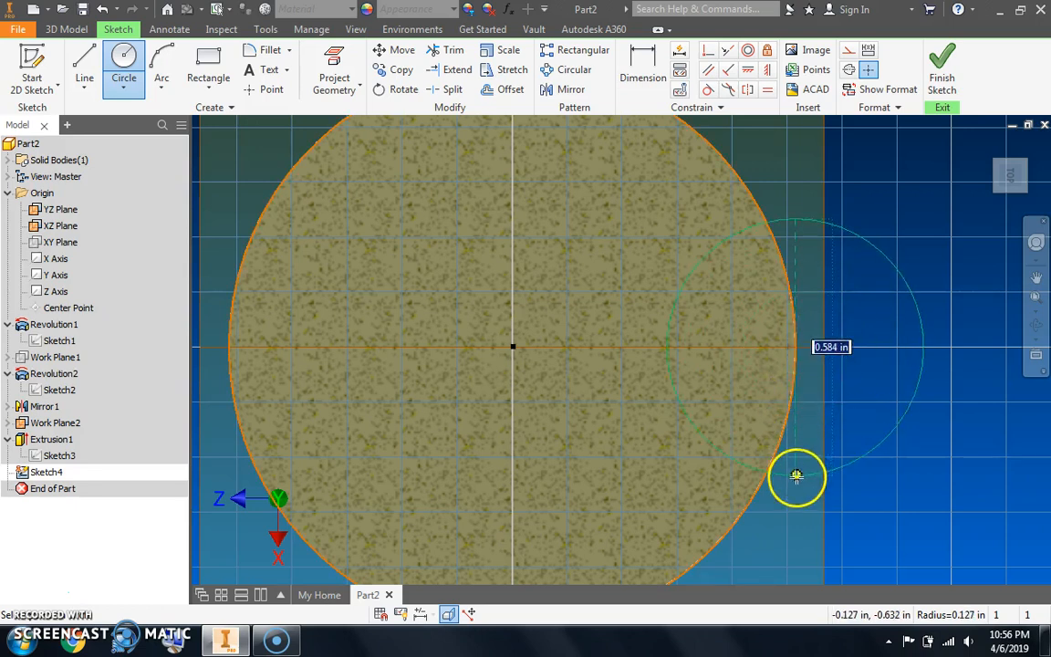
click(794, 418)
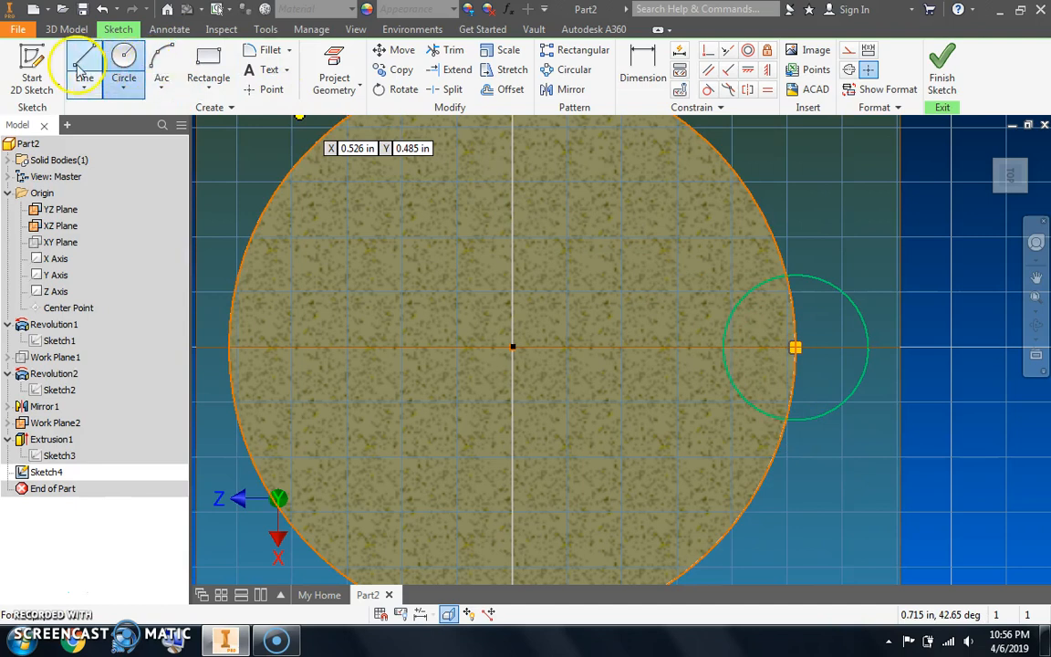
Draw a diameter line across the circle at the sphere's edge, trim away the circle portion inside the sphere, and finish the sketch
click(83, 63)
click(795, 347)
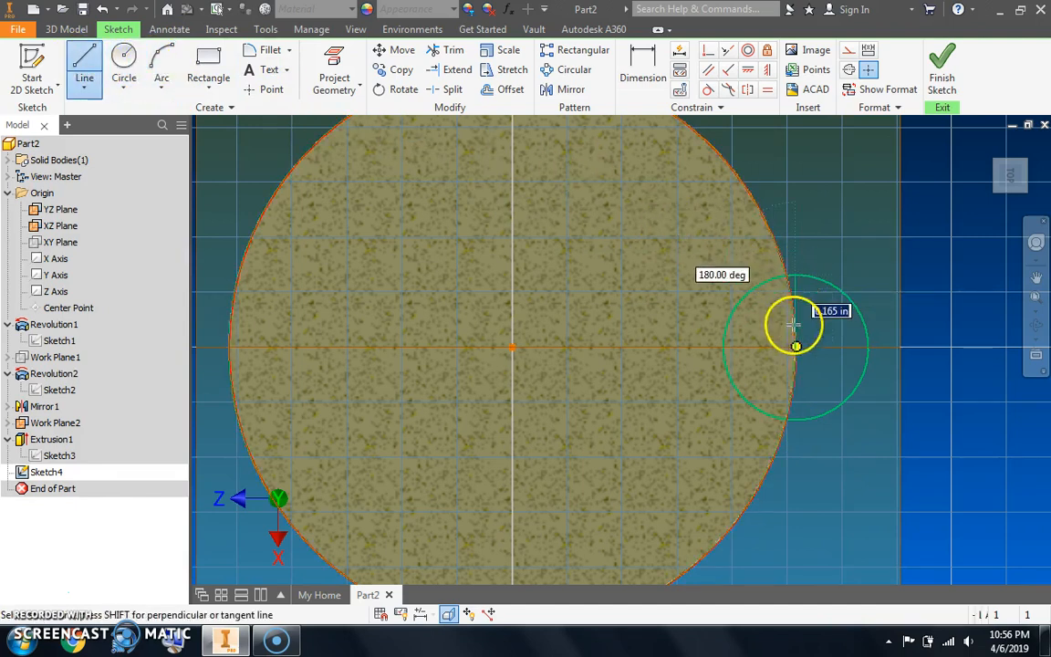
click(796, 420)
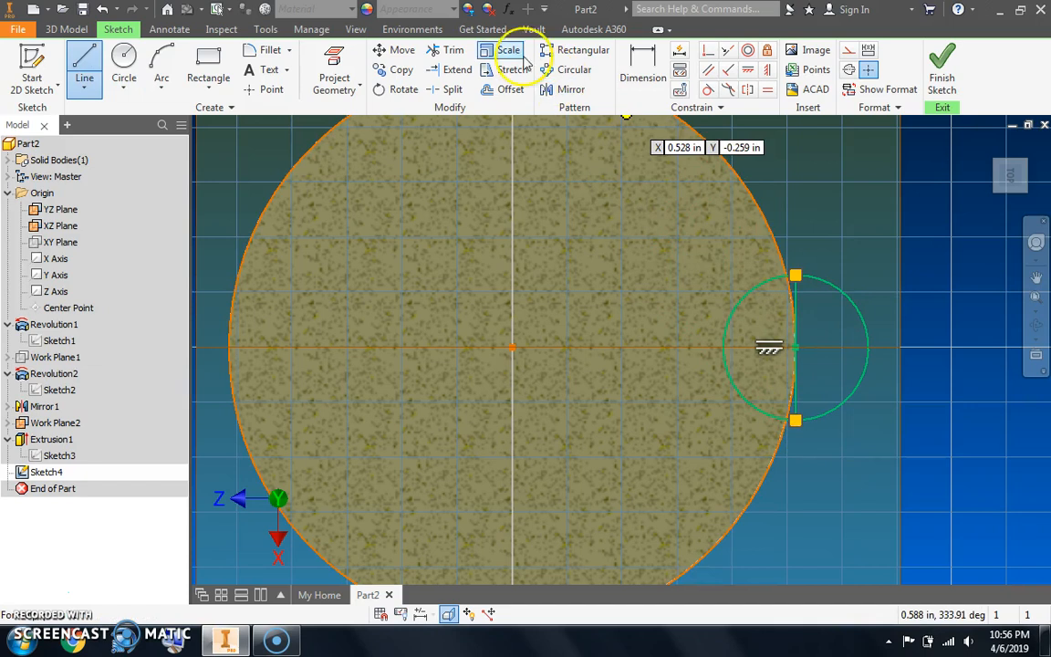
click(446, 50)
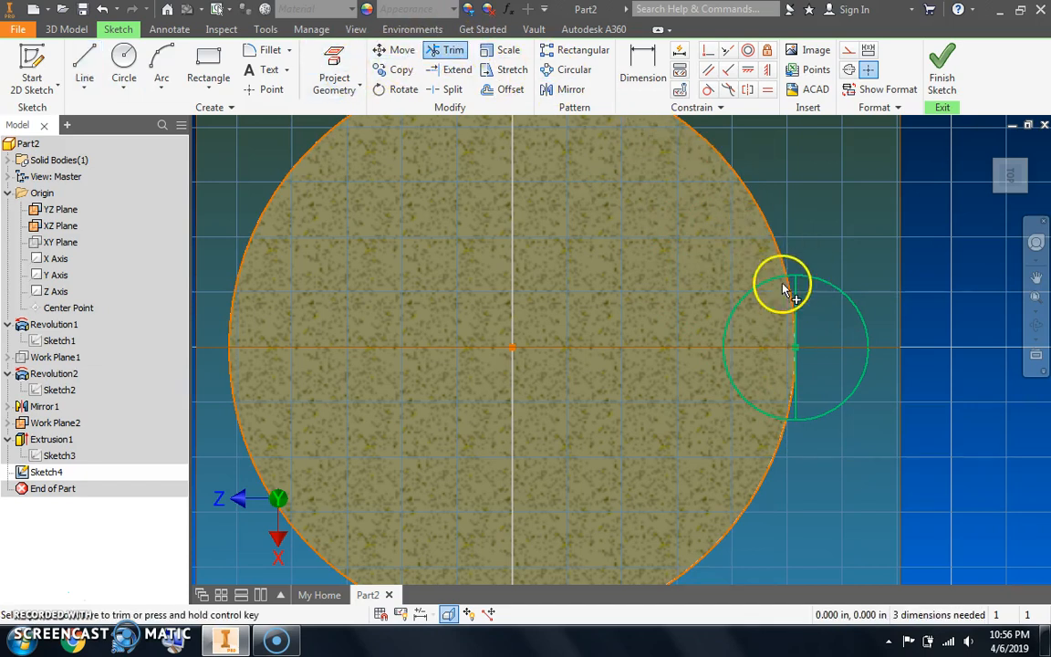
click(941, 66)
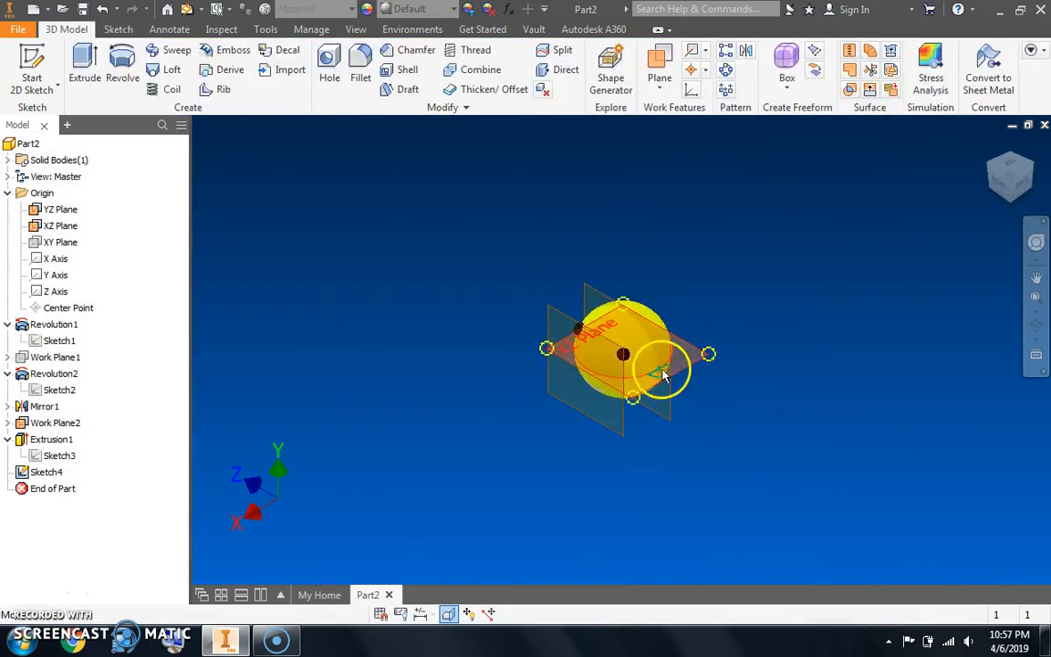
Revolve the half-circle profile fully around its diameter line, joined to the sphere
click(128, 73)
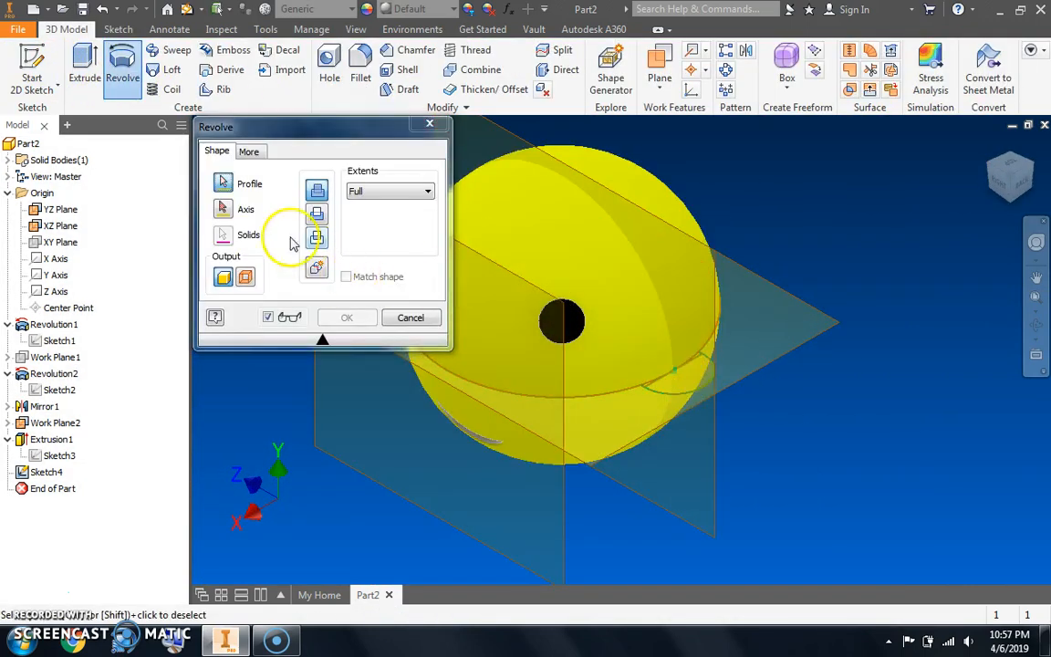
click(240, 209)
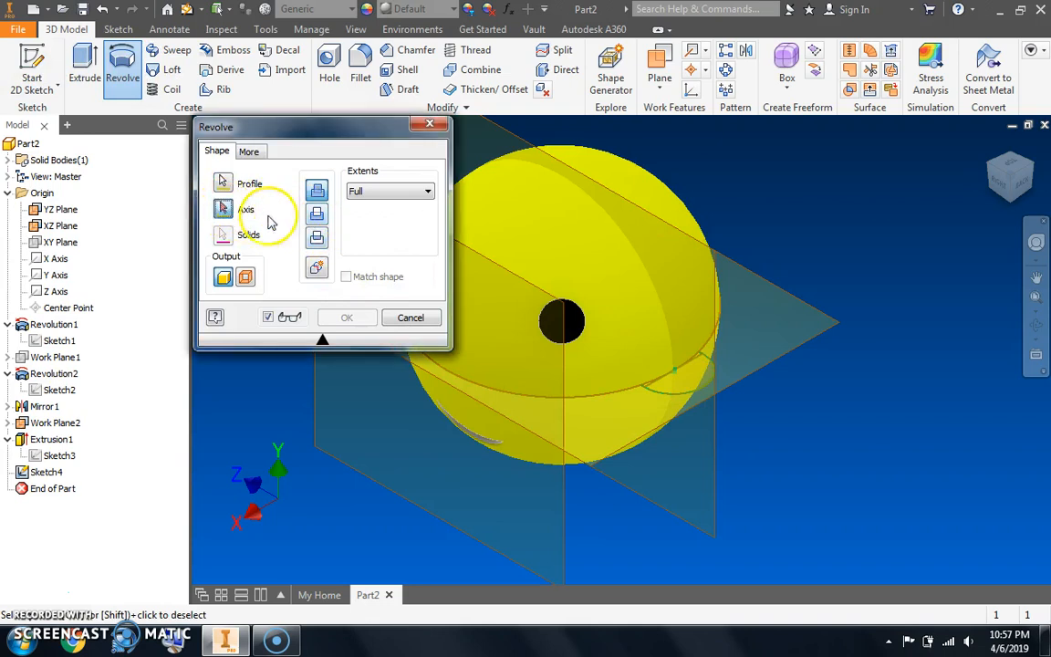
click(670, 376)
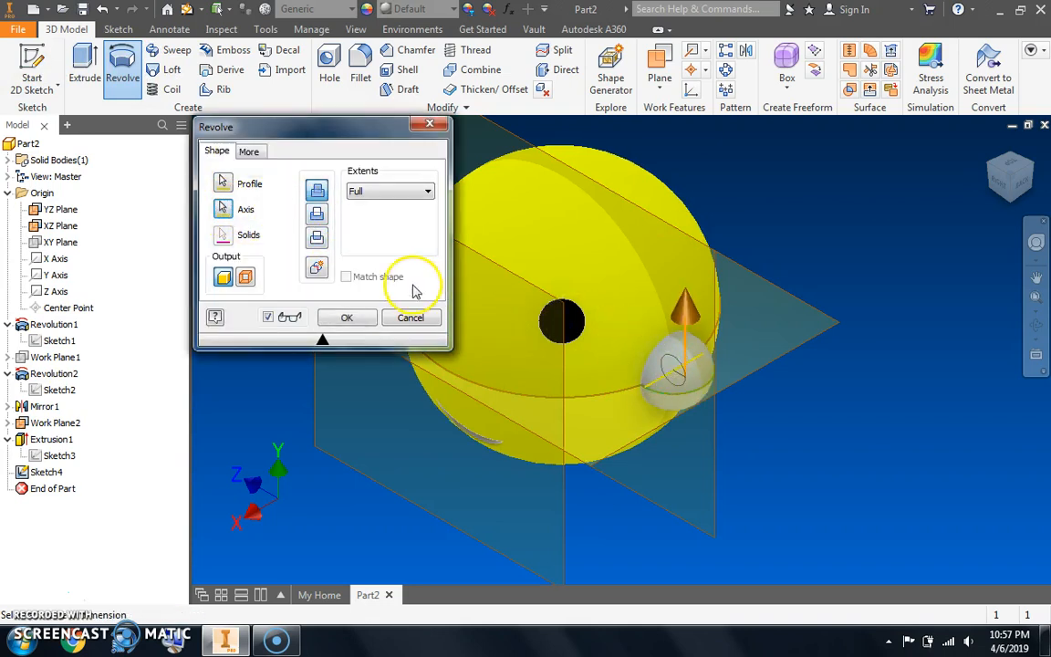
click(347, 318)
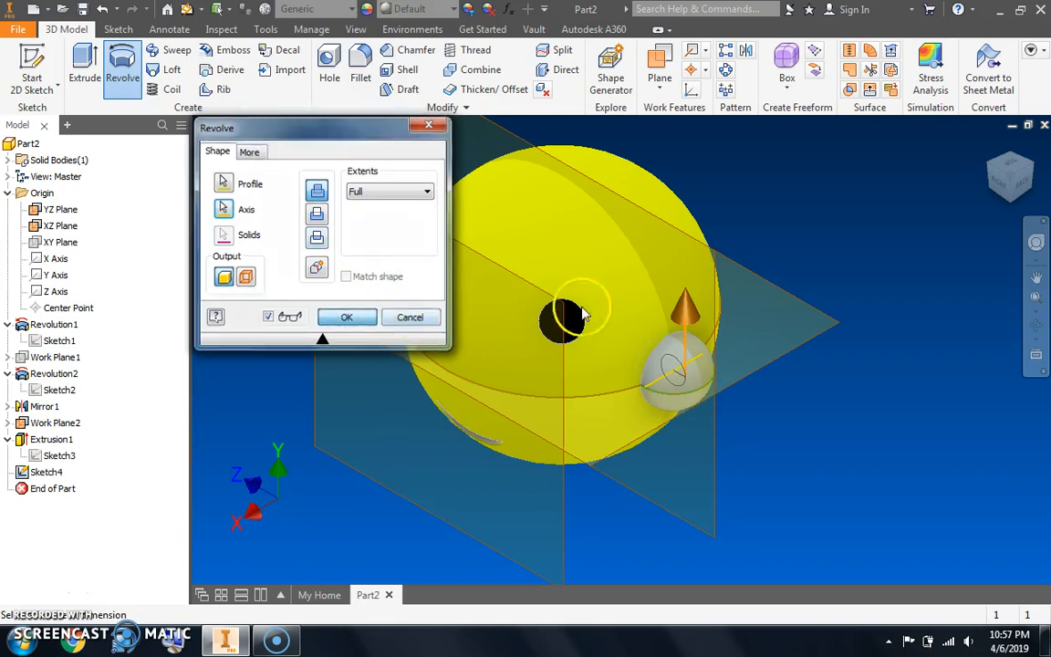
Check the side bump from the right view, reopen its revolve sketch for editing, and slice the graphics at the sketch plane
click(1004, 187)
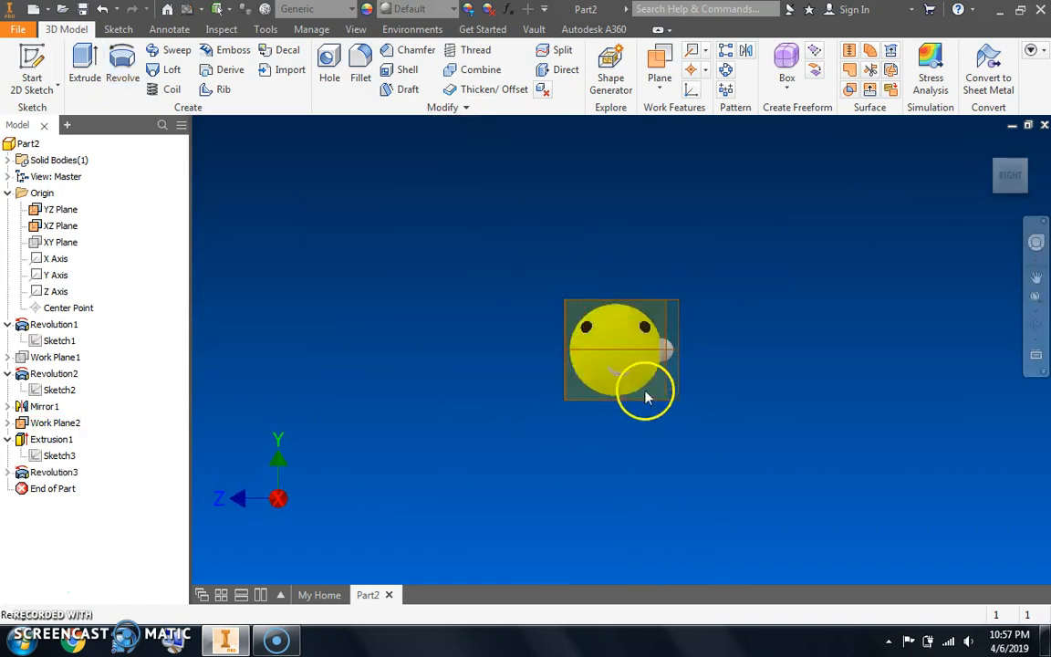
scroll(648, 365, up, 8)
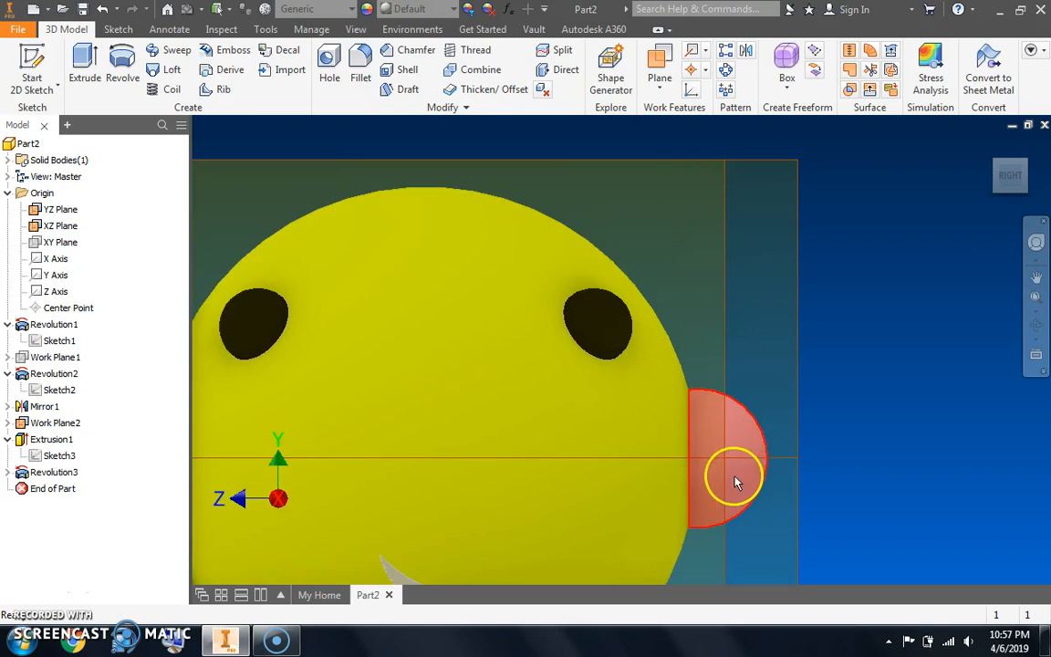
scroll(744, 476, down, 5)
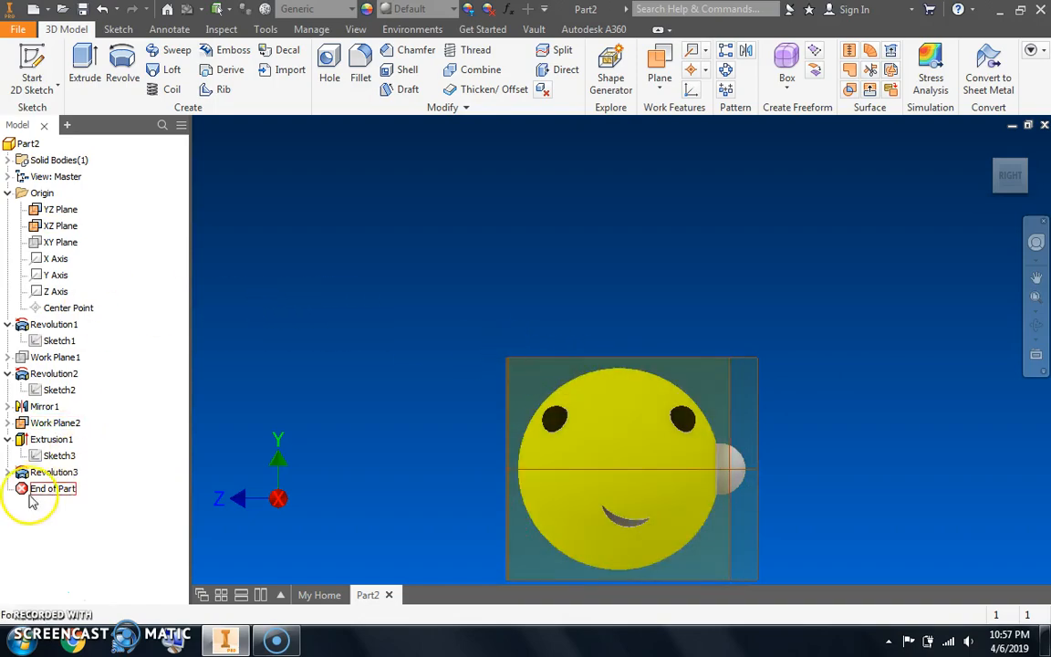
click(8, 472)
double_click(56, 488)
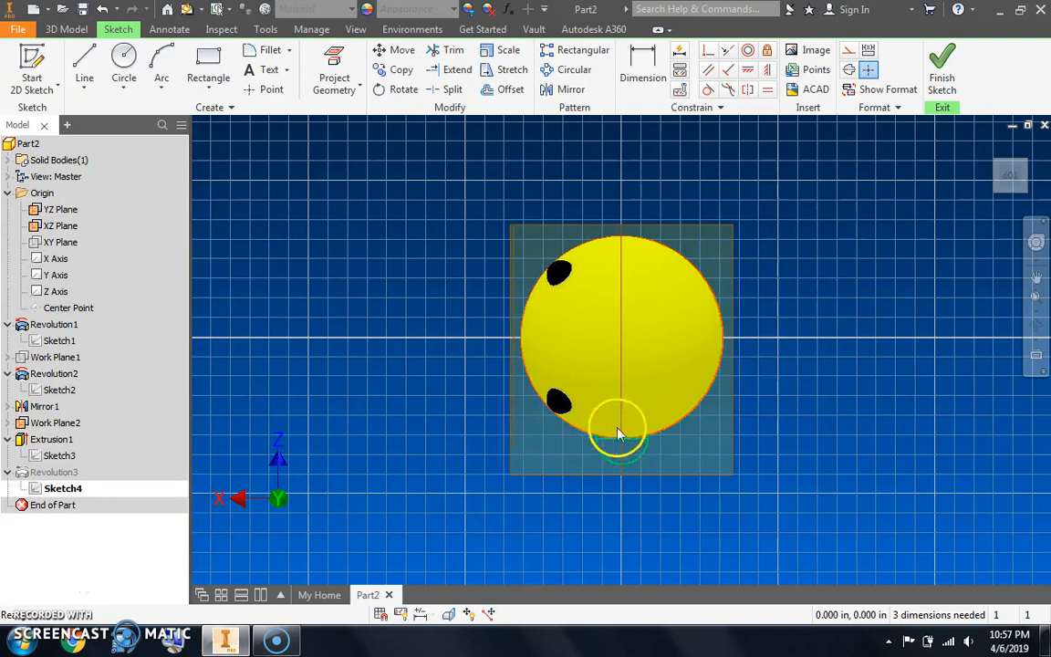
right_click(680, 474)
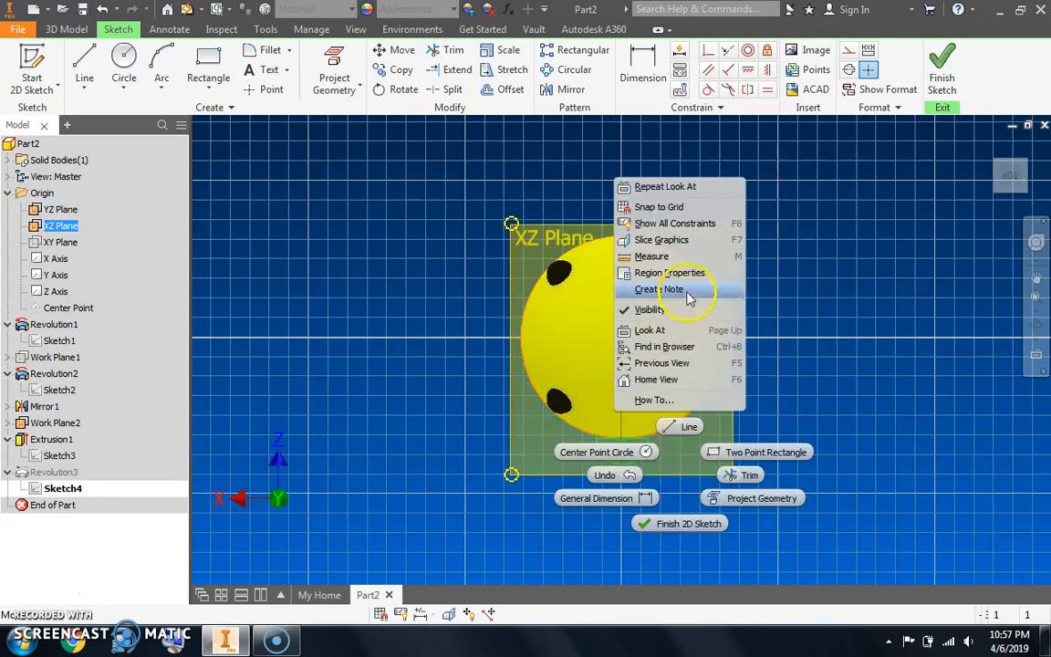
click(672, 243)
scroll(579, 448, up, 5)
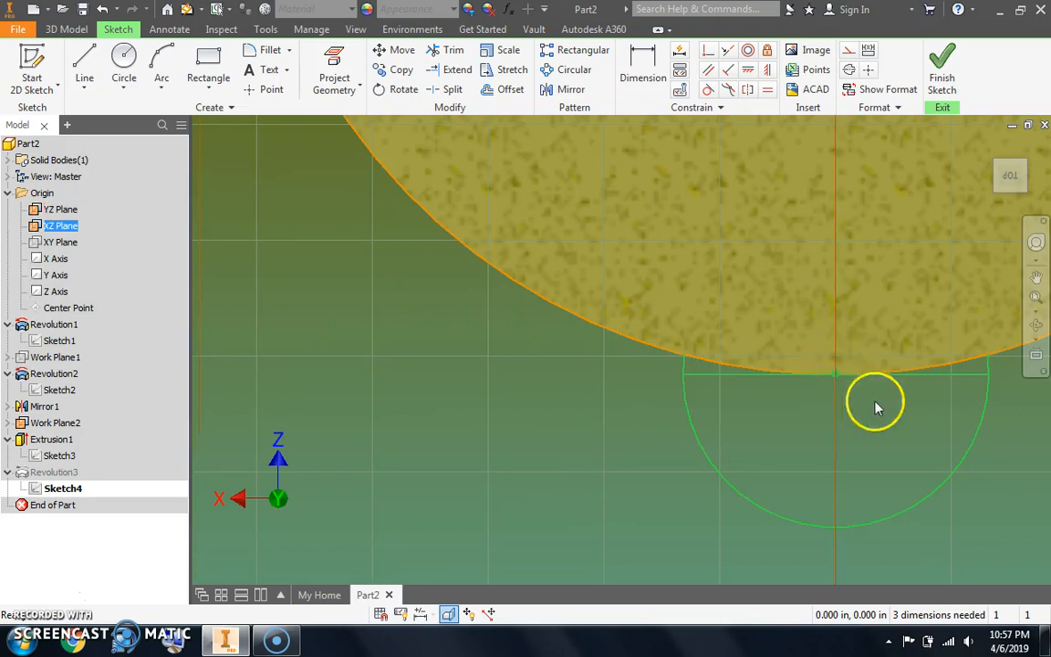
scroll(876, 408, down, 2)
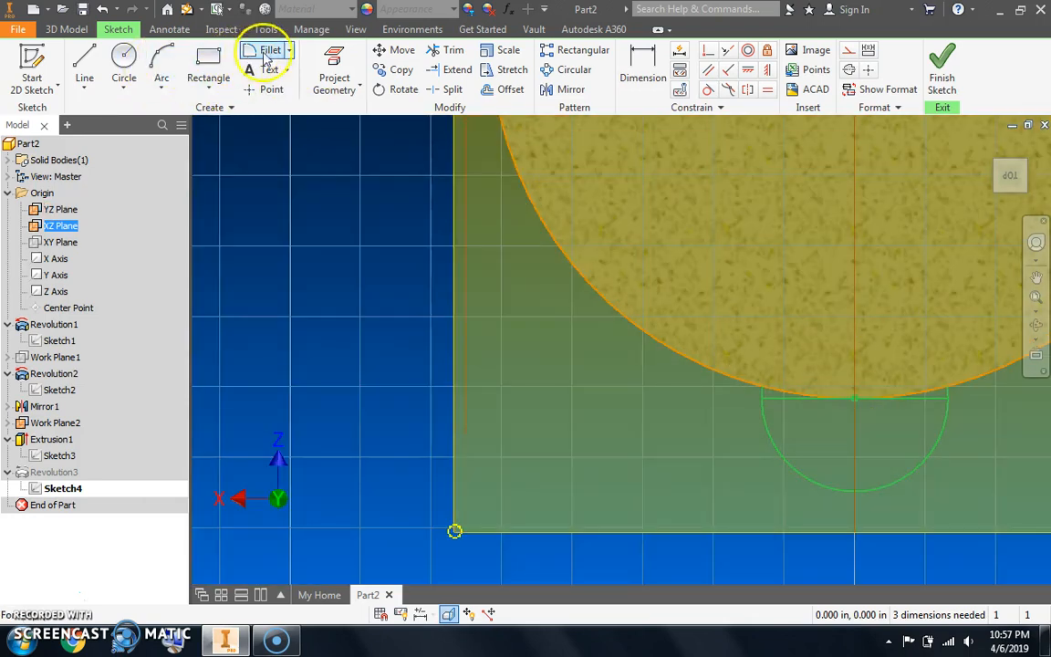
Move the half-circle profile from its centre point slightly inward along the sphere's midline, removing the blocking constraints, and finish the sketch
click(400, 51)
drag(976, 495, 697, 352)
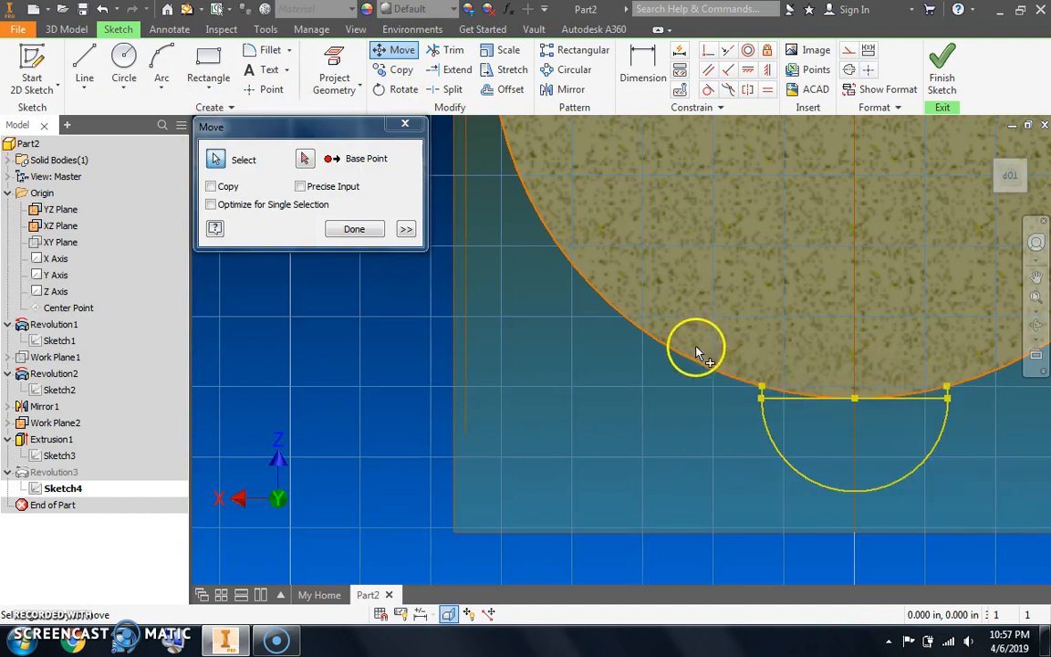
click(304, 159)
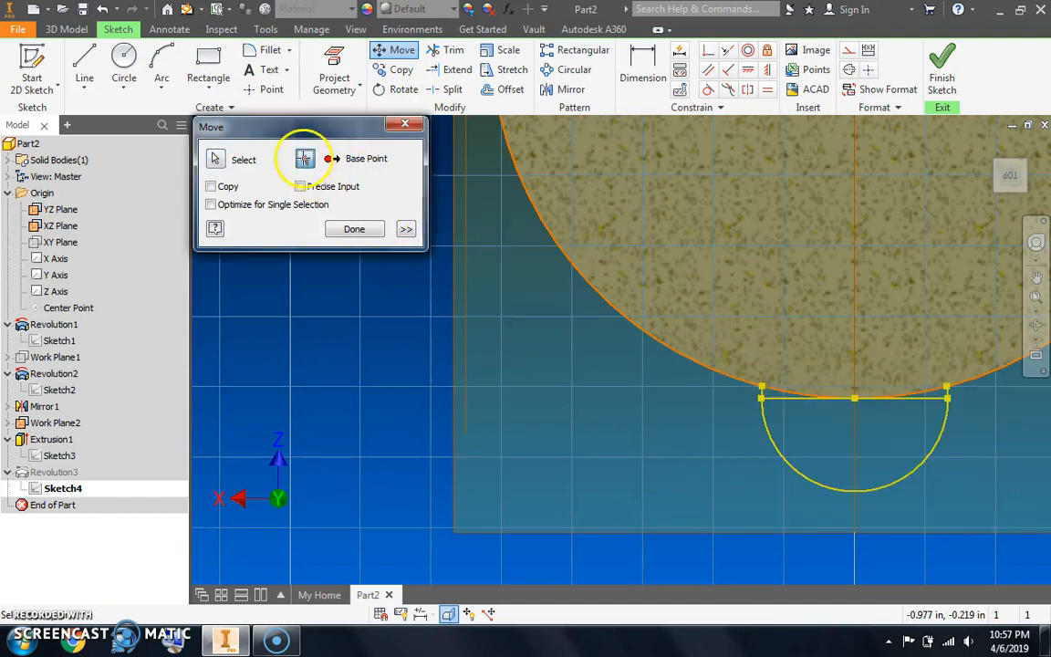
click(848, 399)
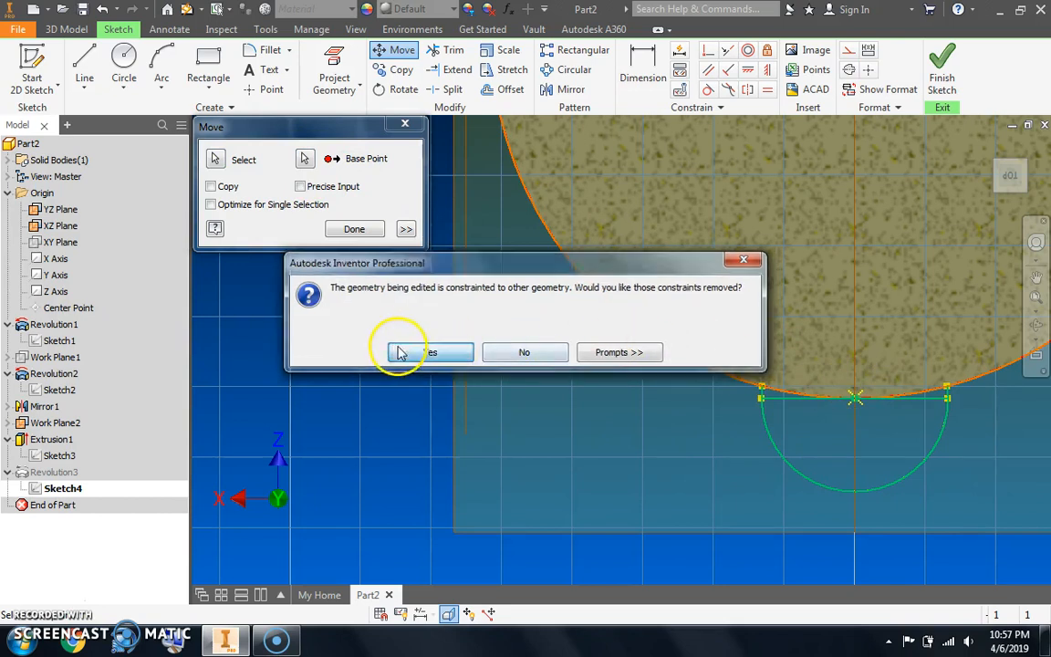
click(397, 352)
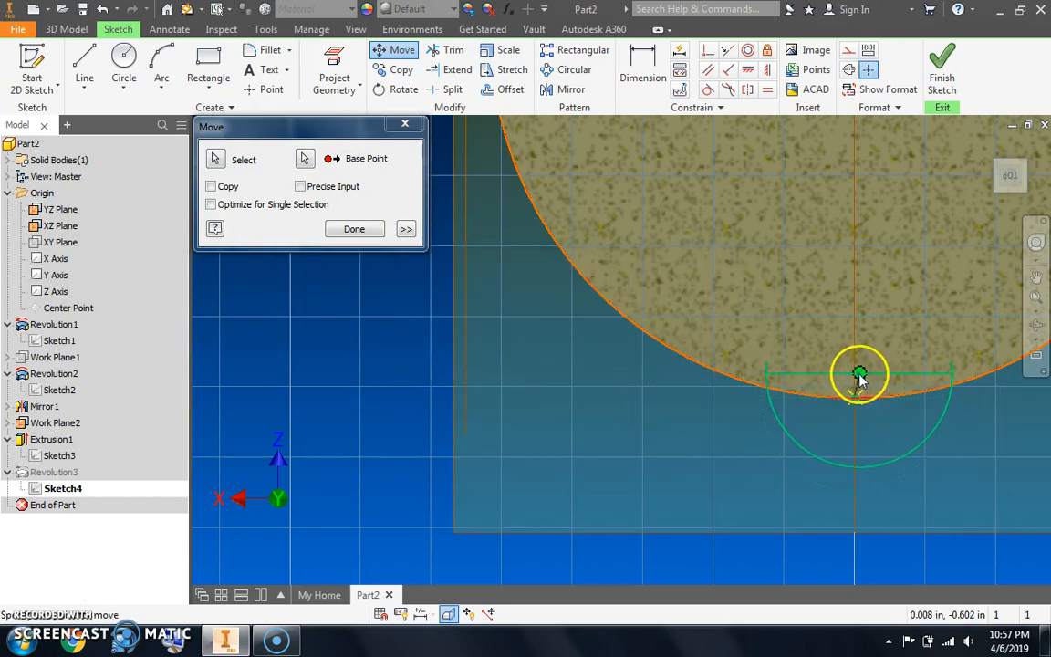
click(856, 364)
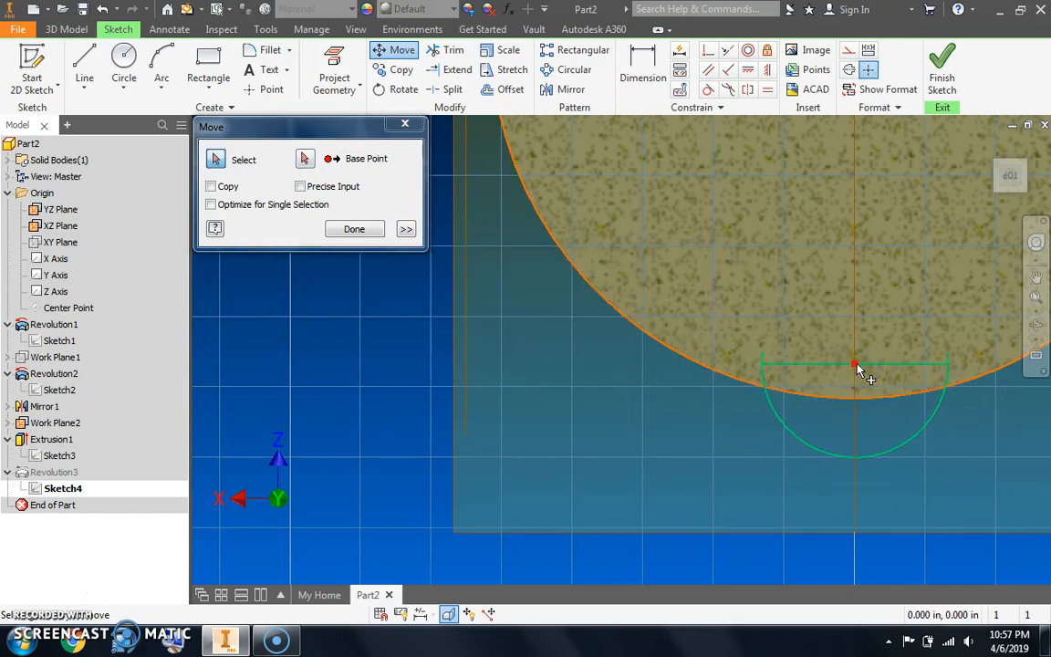
click(944, 84)
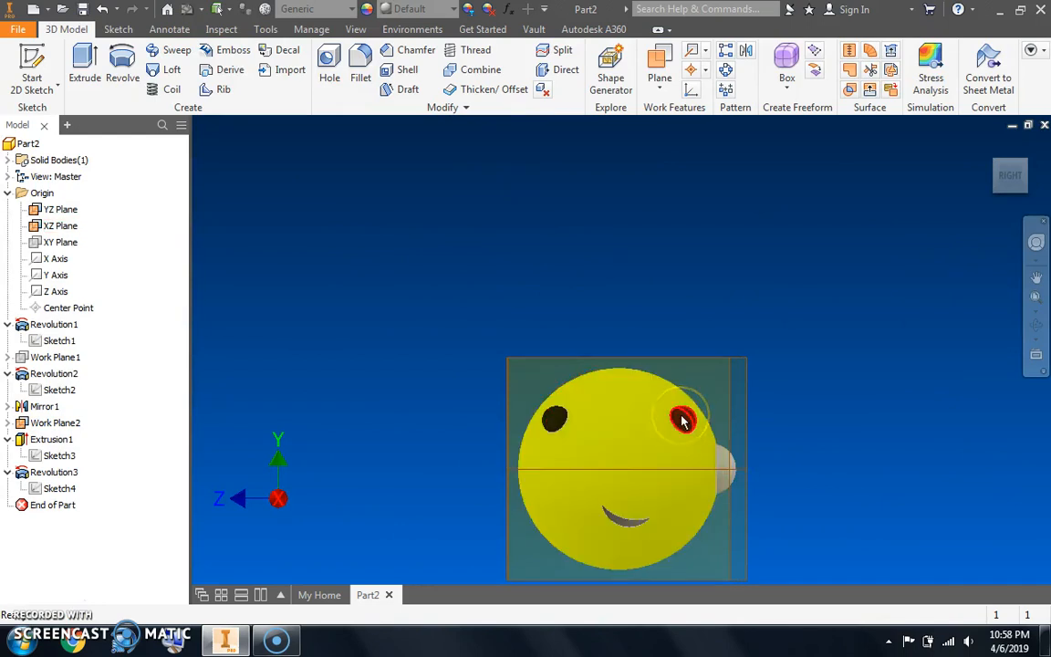
scroll(594, 399, down, 3)
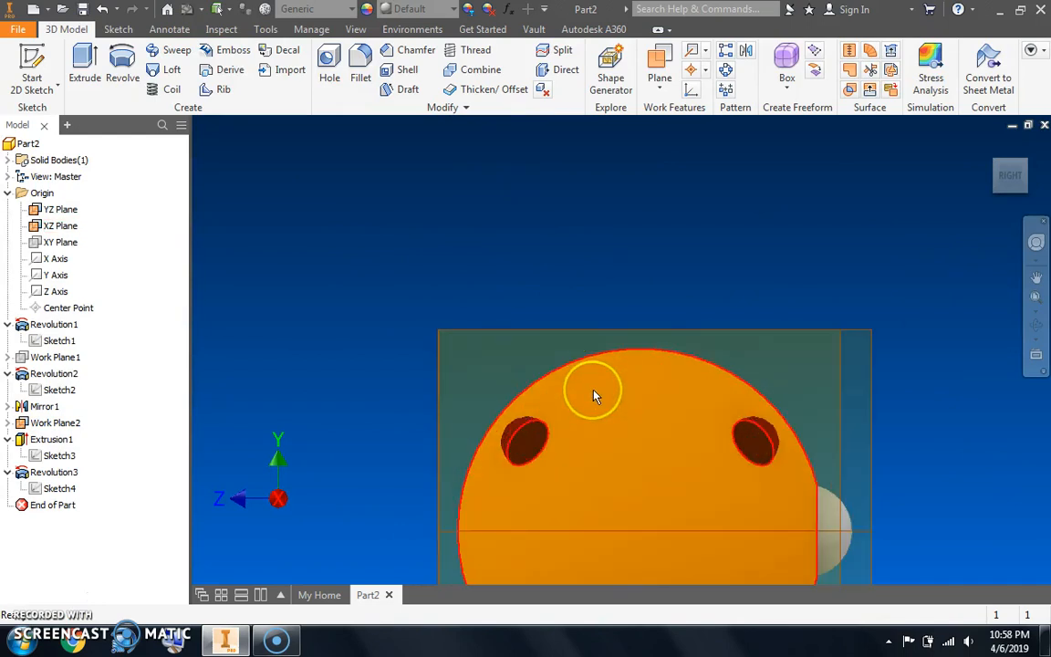
scroll(594, 399, down, 3)
scroll(593, 396, down, 3)
scroll(594, 397, up, 5)
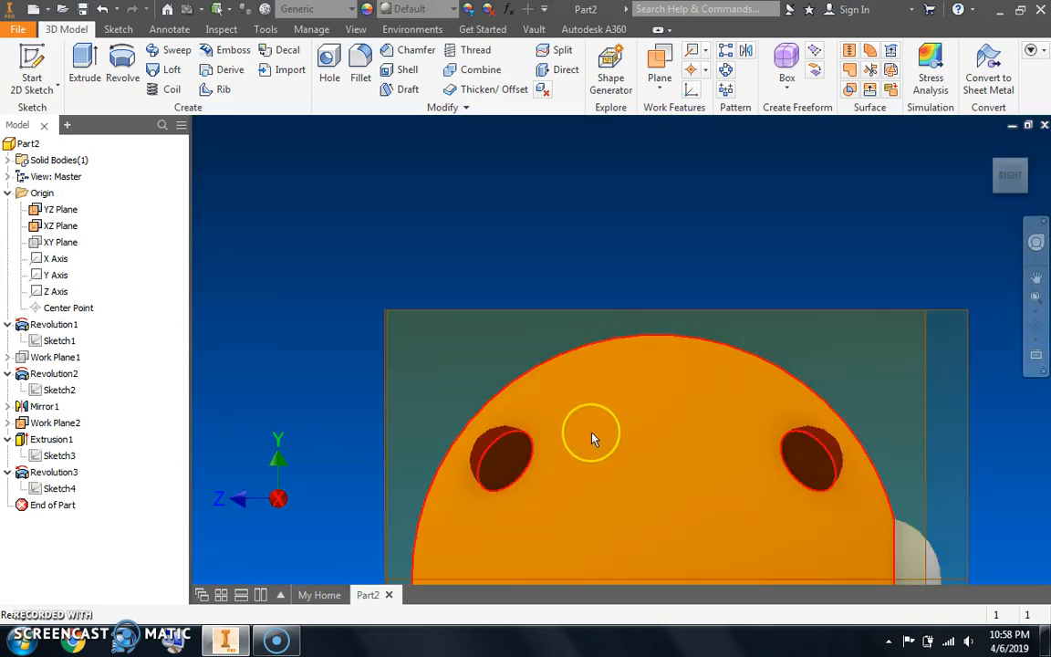
click(617, 460)
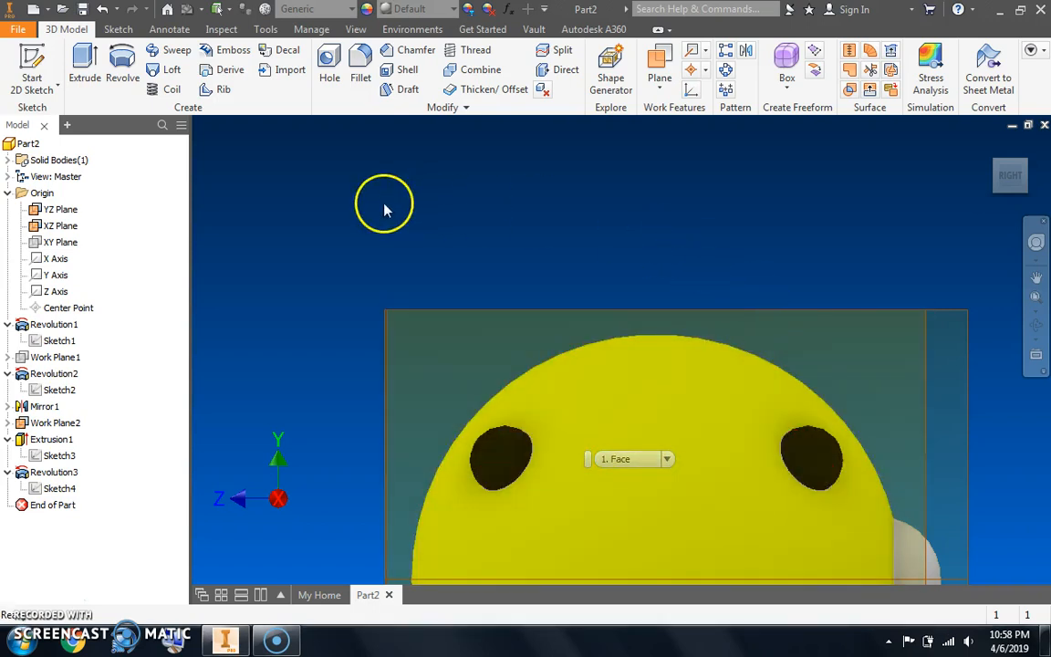
click(28, 66)
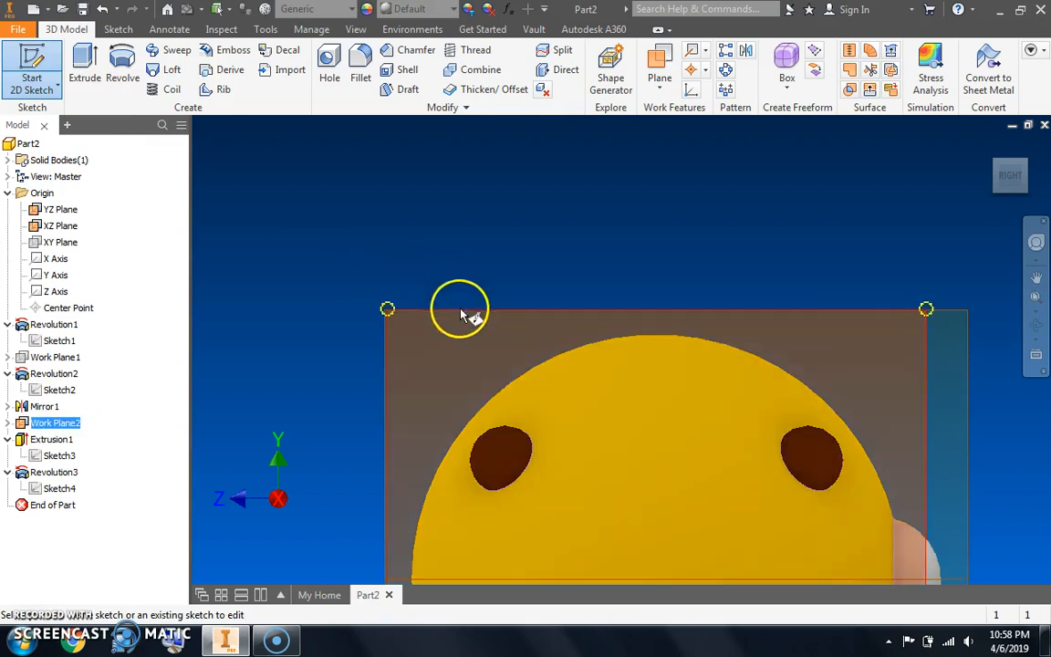
click(462, 314)
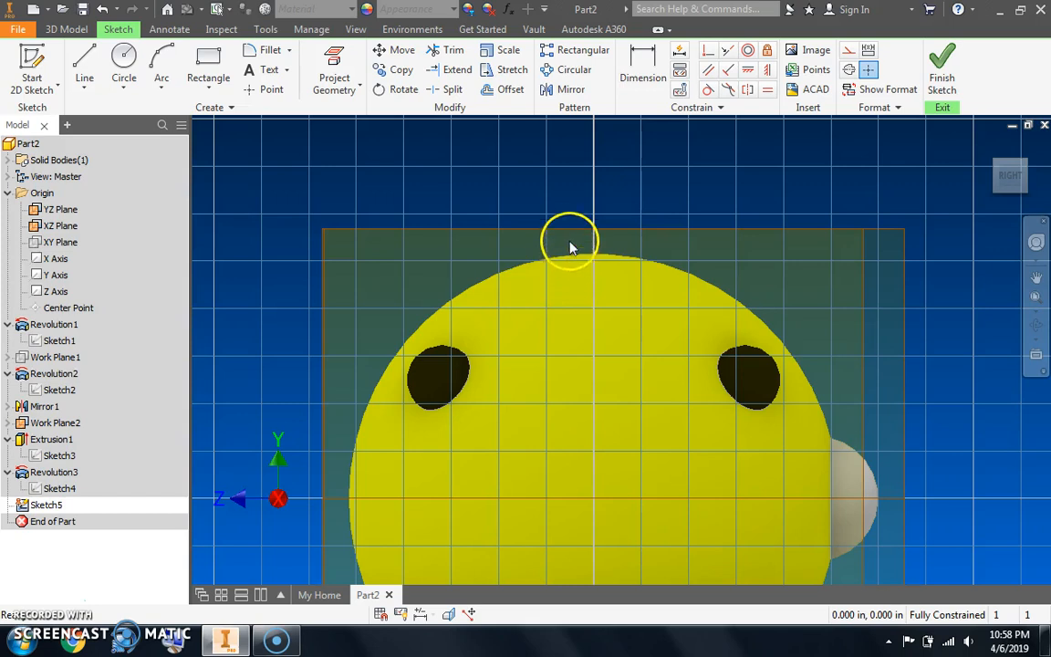
right_click(574, 236)
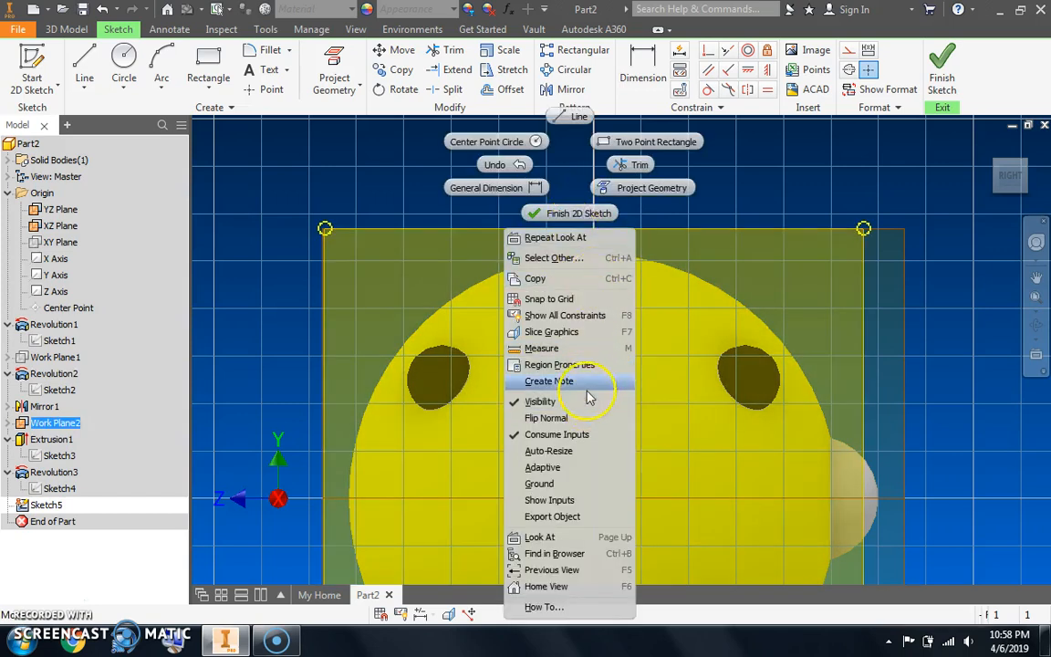
click(589, 333)
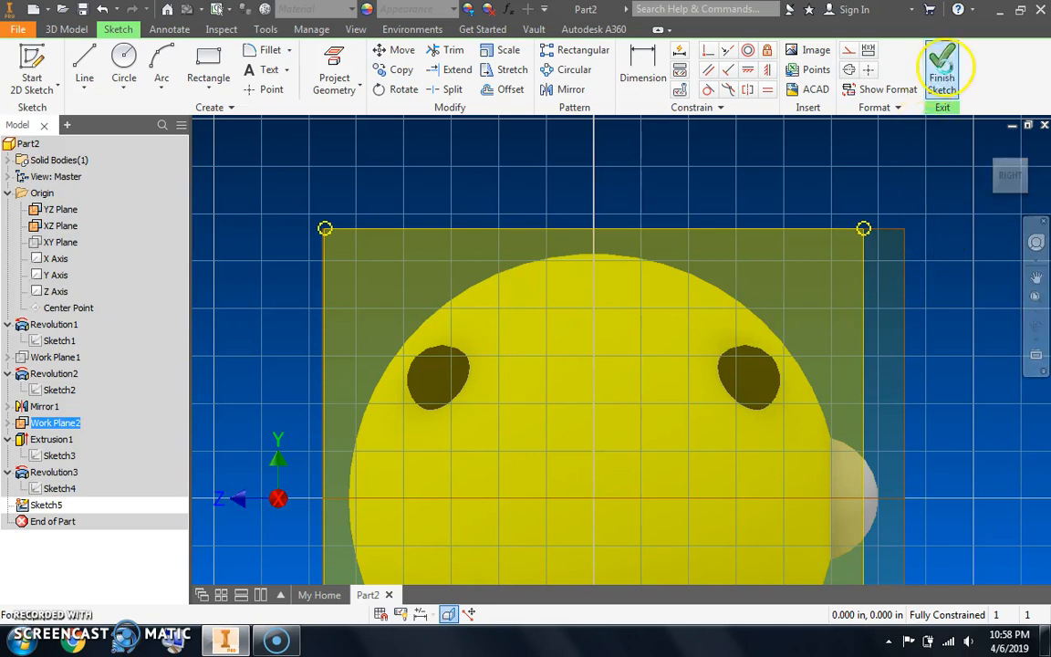
click(942, 73)
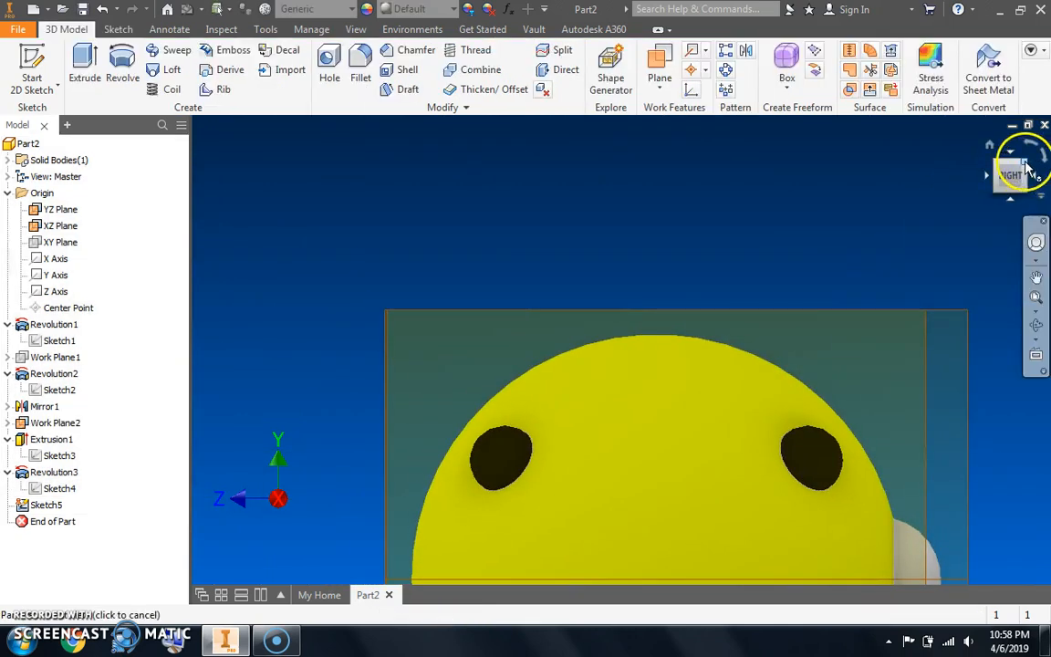
Start a 2D sketch on the YZ plane through the sphere and slice the graphics at that plane
click(1026, 167)
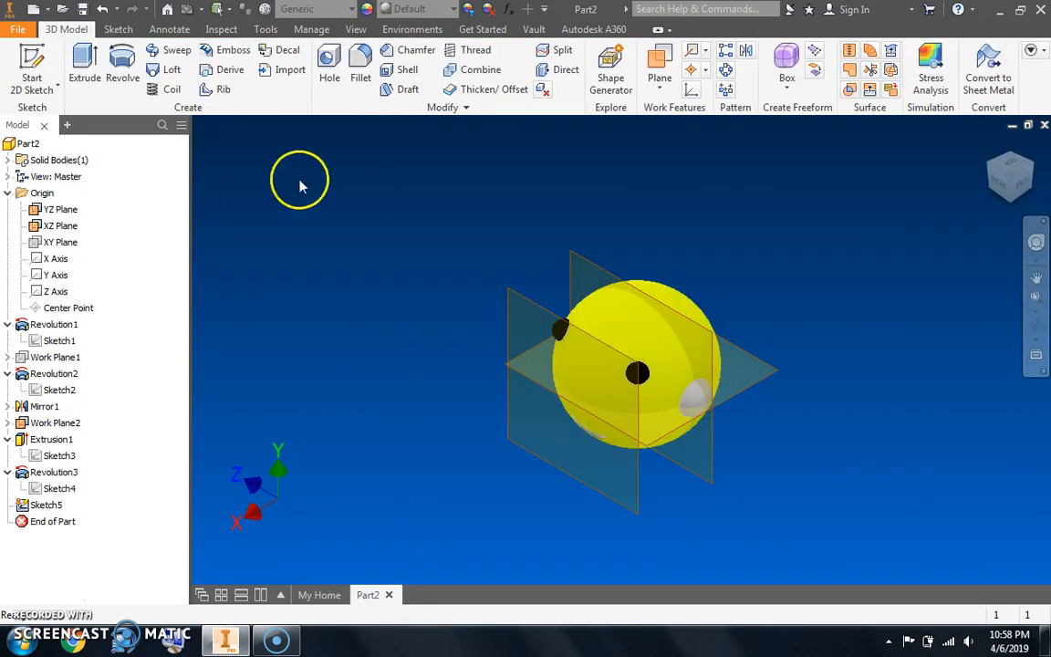
click(32, 55)
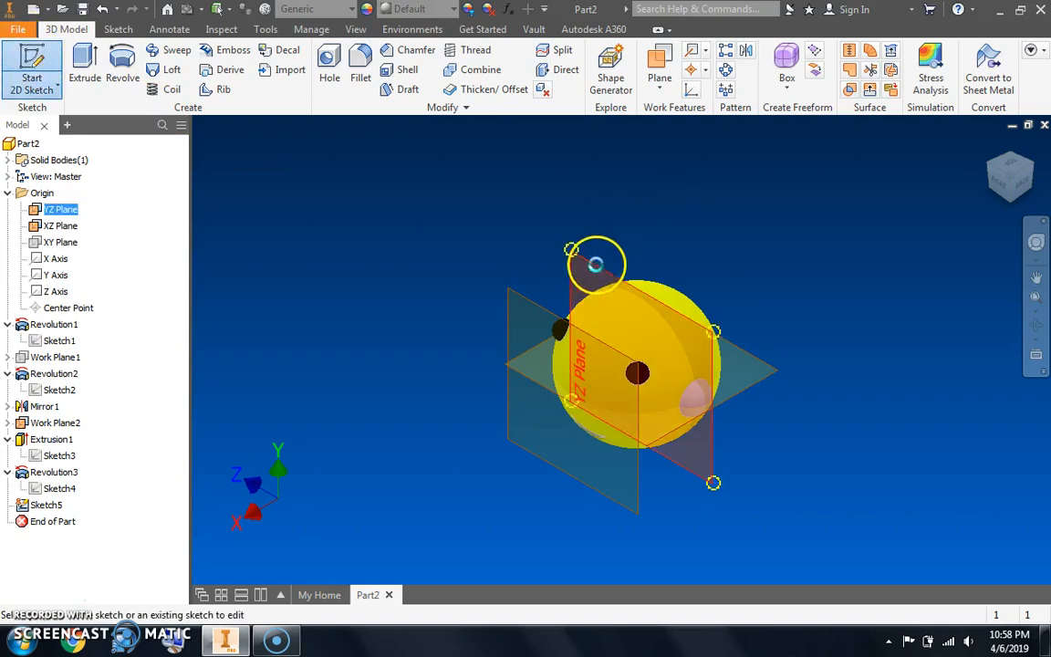
click(605, 269)
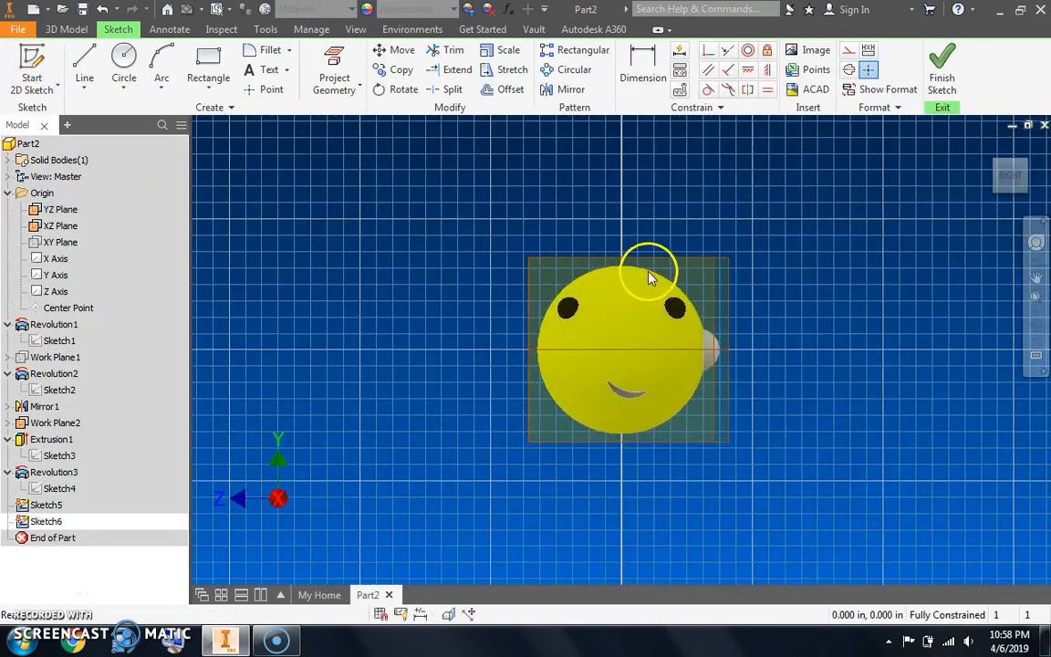
scroll(610, 244, up, 5)
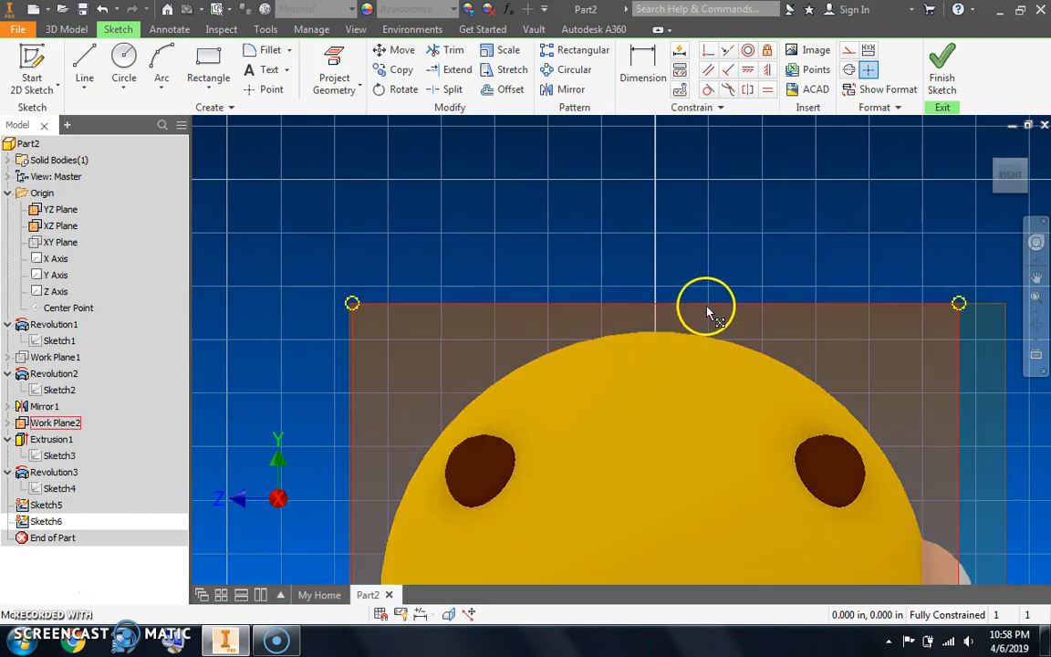
right_click(707, 314)
click(703, 332)
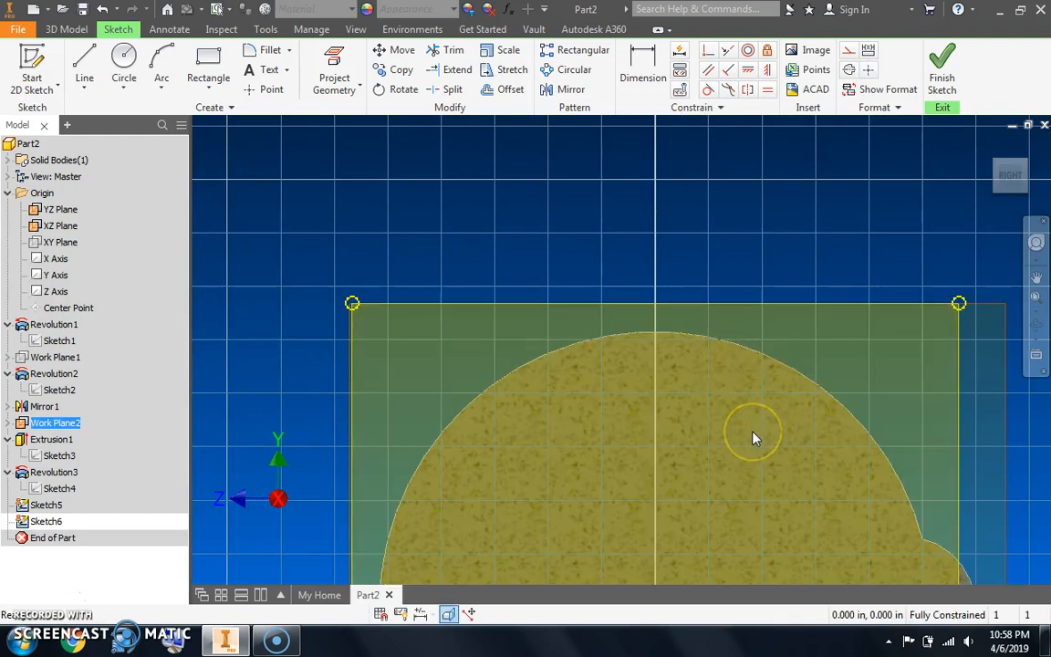
Project the sphere's circular edge into the sketch and offset it outward by about 0.015 in
click(333, 73)
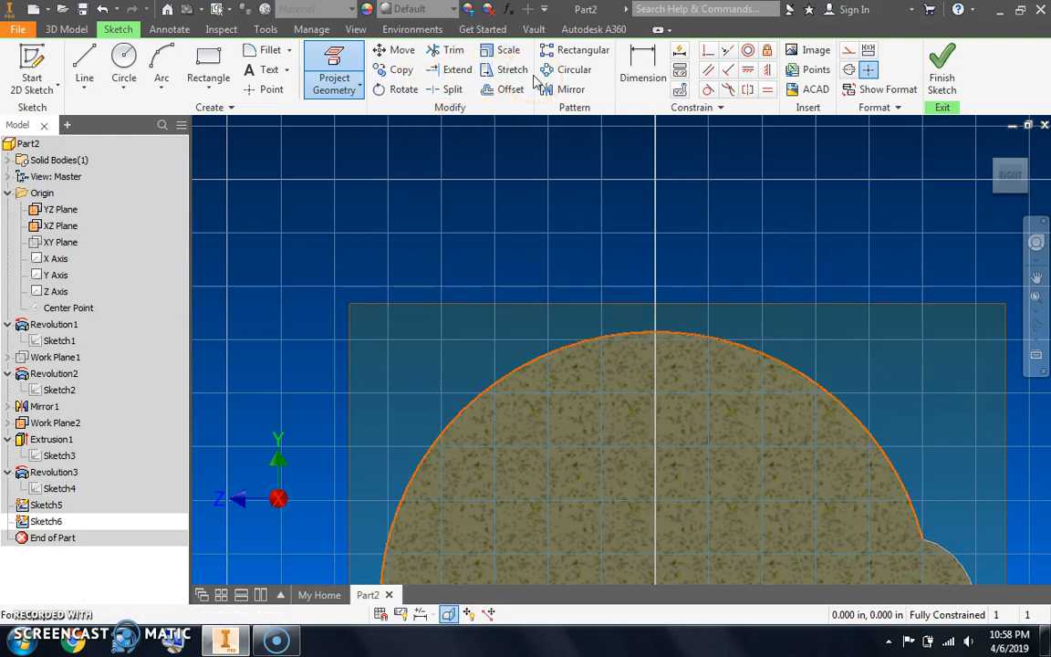
click(505, 89)
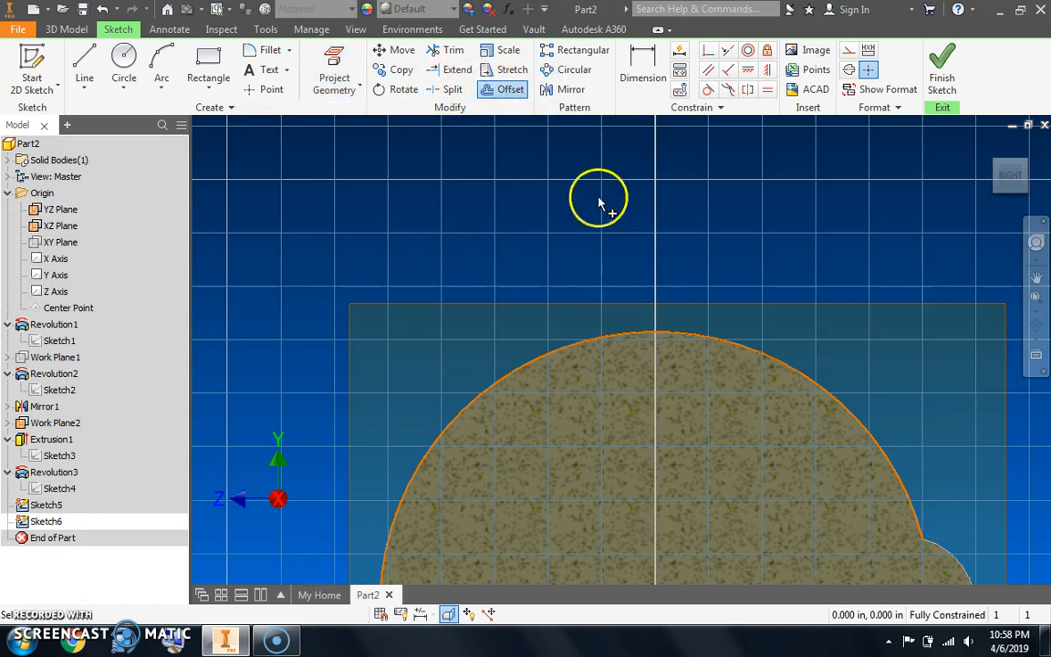
click(721, 340)
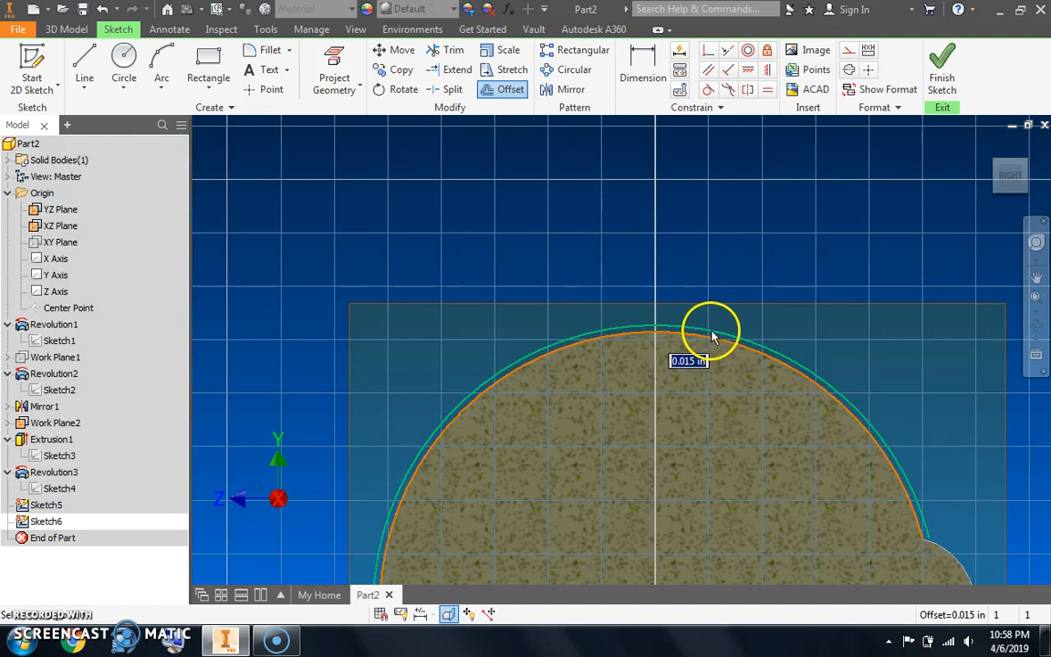
click(713, 339)
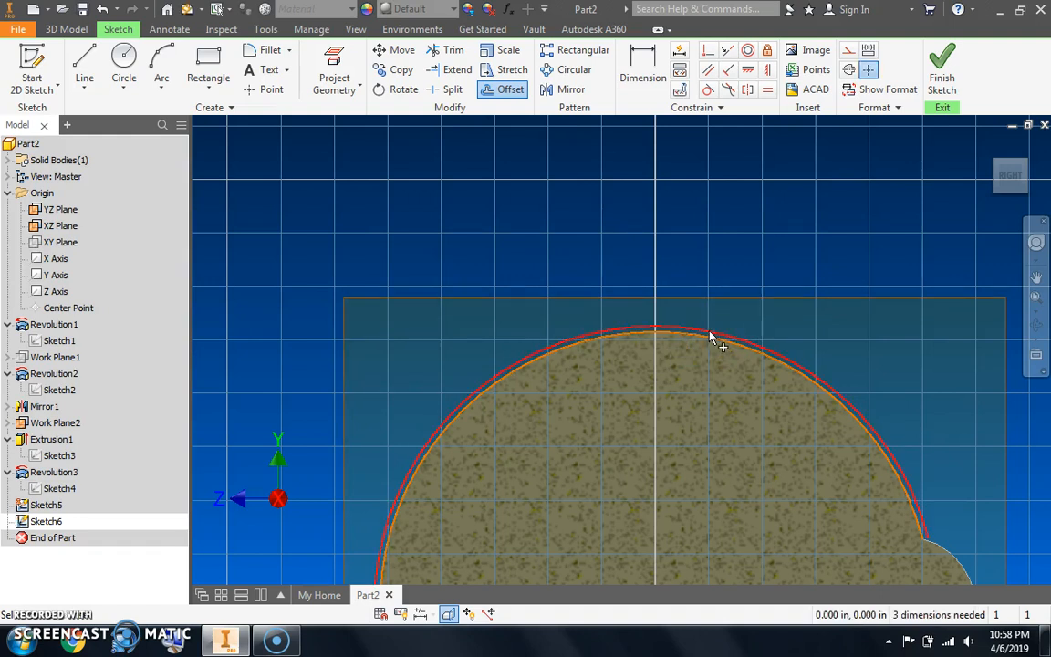
scroll(641, 332, up, 3)
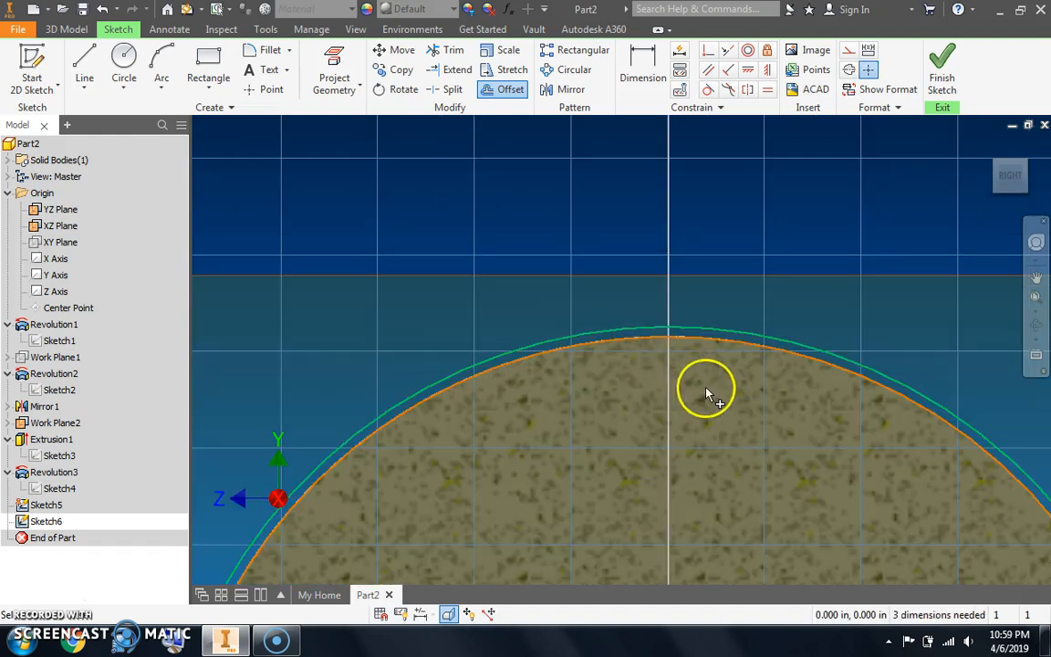
Draw a short vertical line at the top of the sphere from the outer offset arc to inside the sphere
click(84, 57)
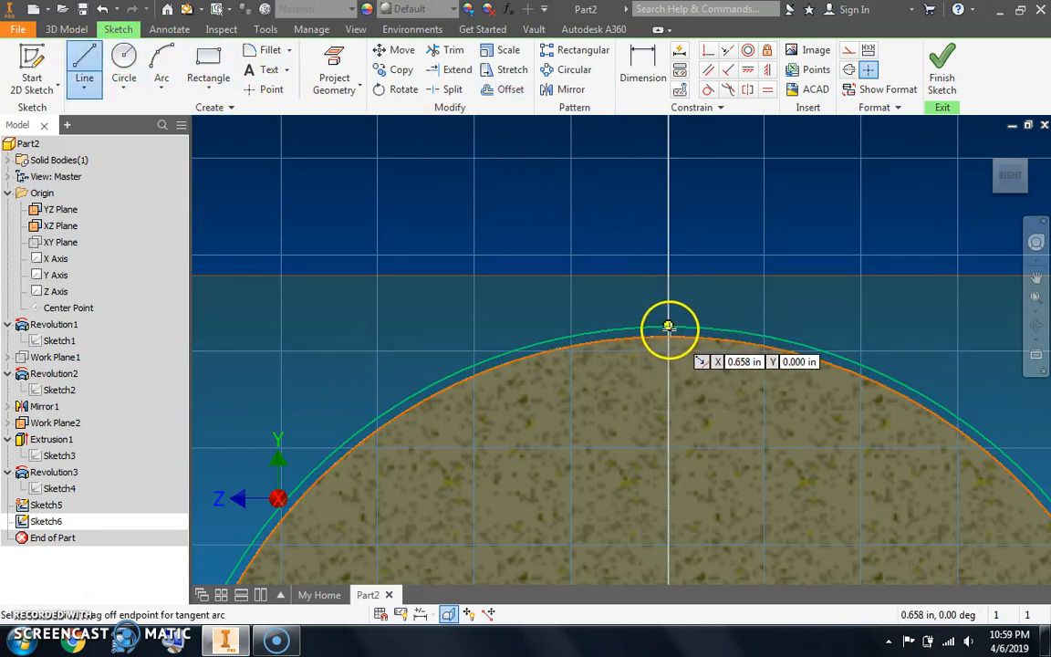
click(669, 339)
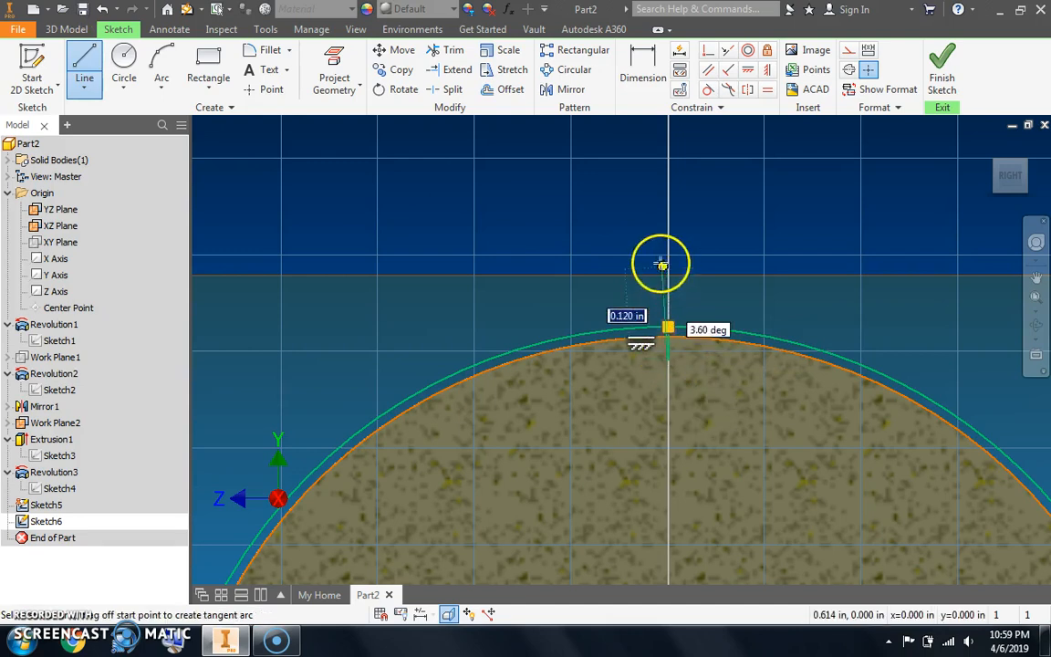
key(Escape)
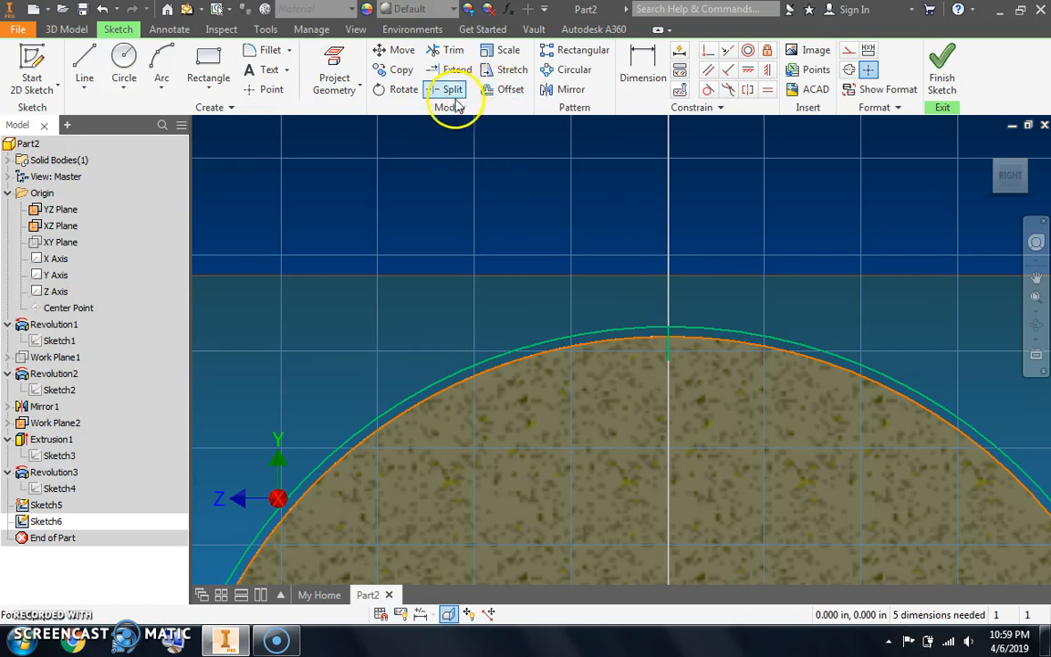
Offset another arc just inside the sphere's edge and trim both arcs on the side away from the bump, along with the line's excess
click(497, 90)
click(797, 346)
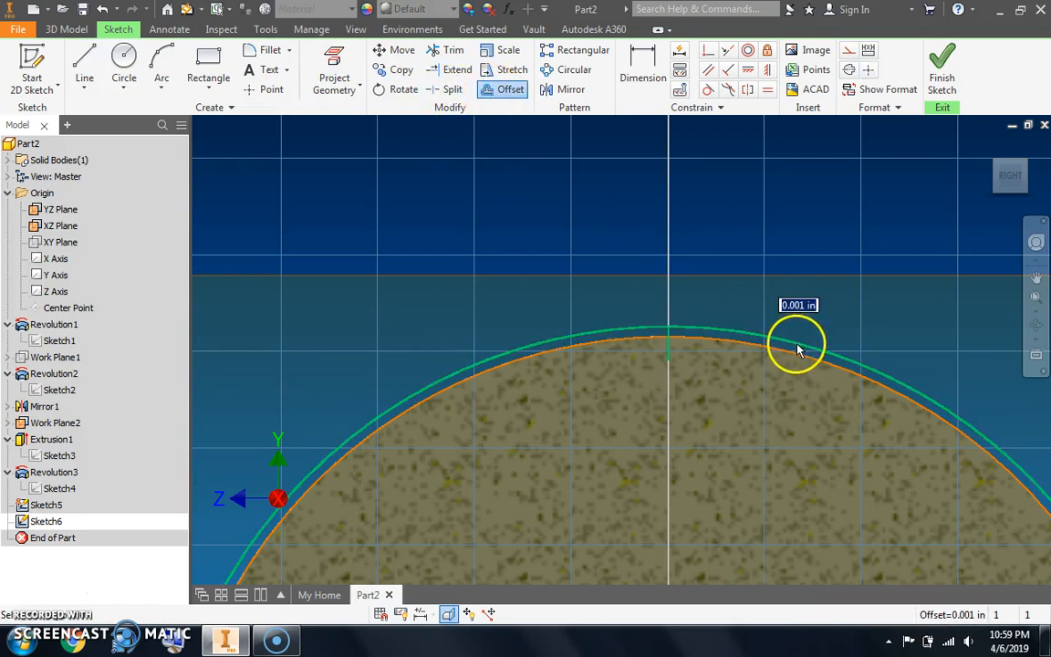
click(792, 364)
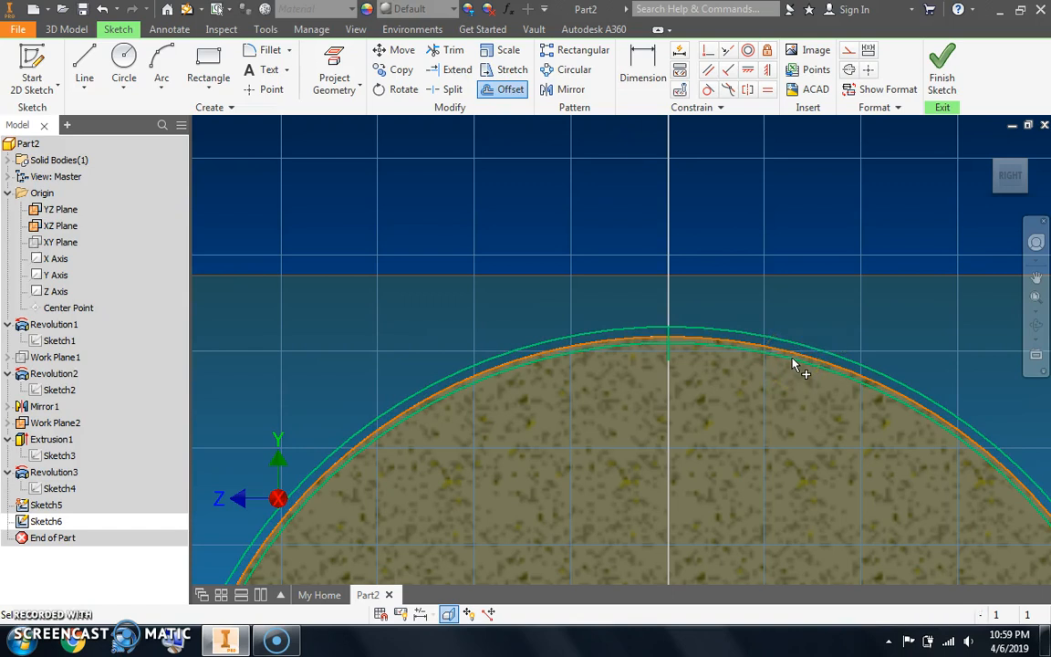
click(447, 50)
click(608, 328)
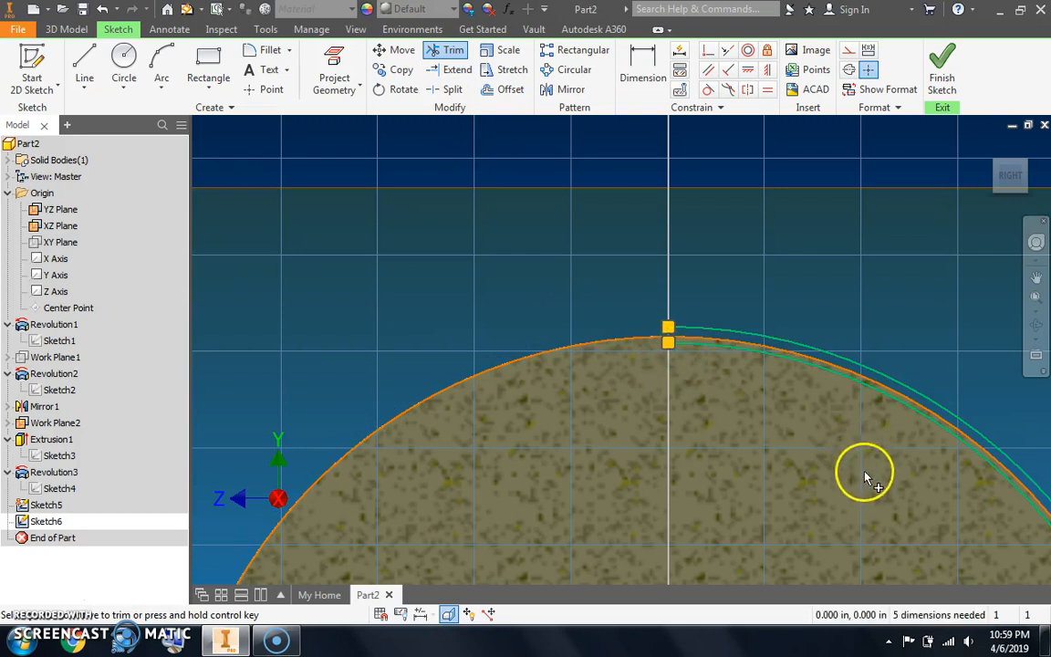
Draw a short slanted line from the inner offset arc across the outer one, a little above the side bump
scroll(863, 481, down, 3)
middle_drag(974, 566, 591, 287)
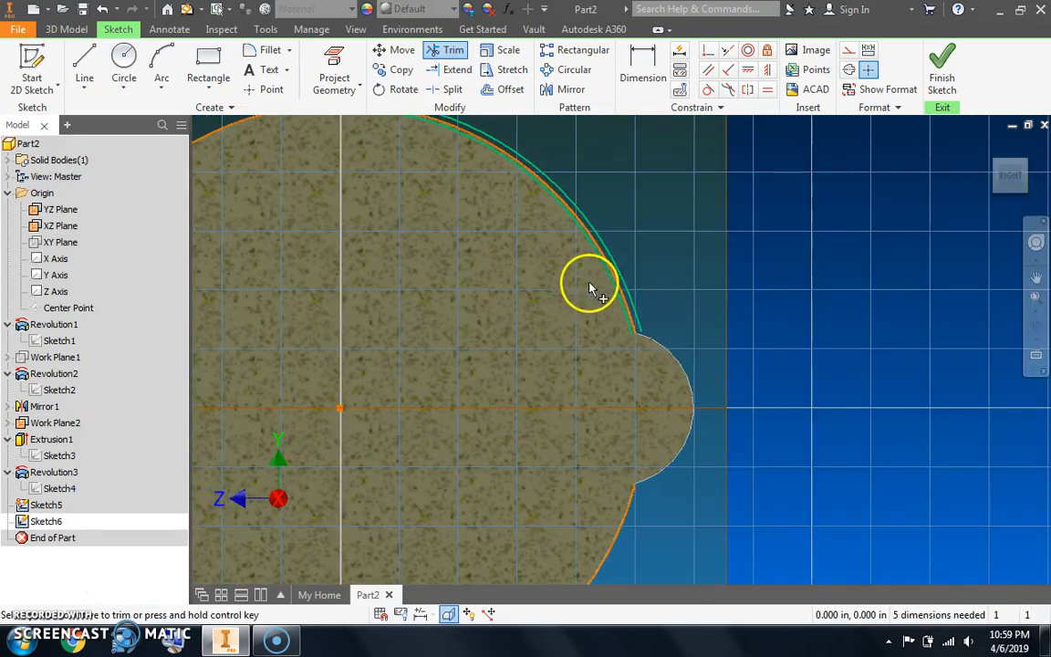
scroll(647, 347, up, 3)
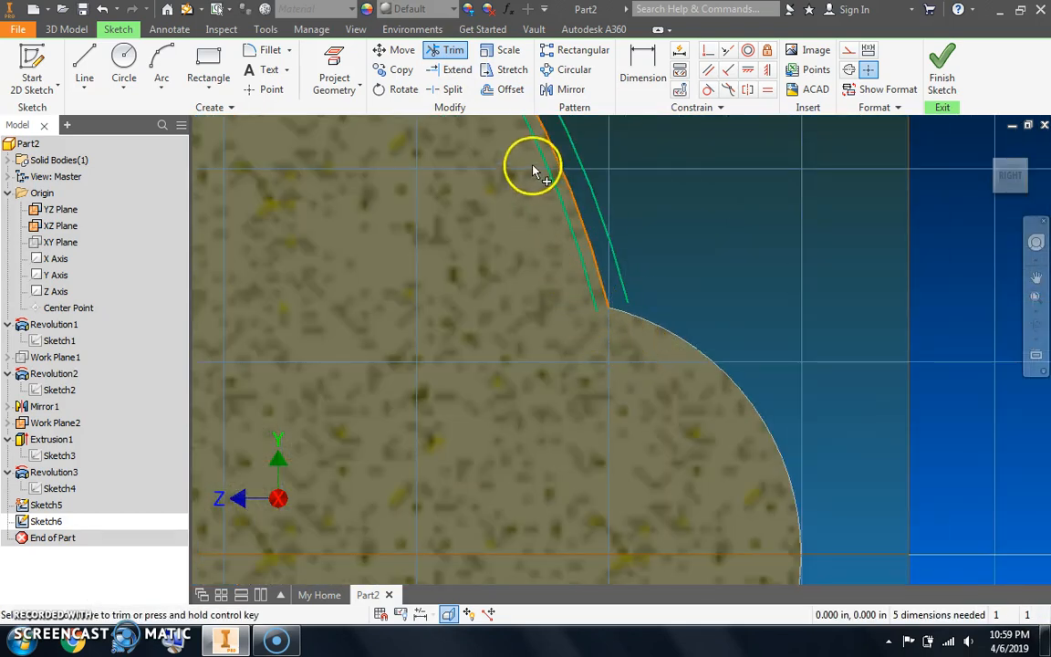
middle_drag(519, 234, 628, 386)
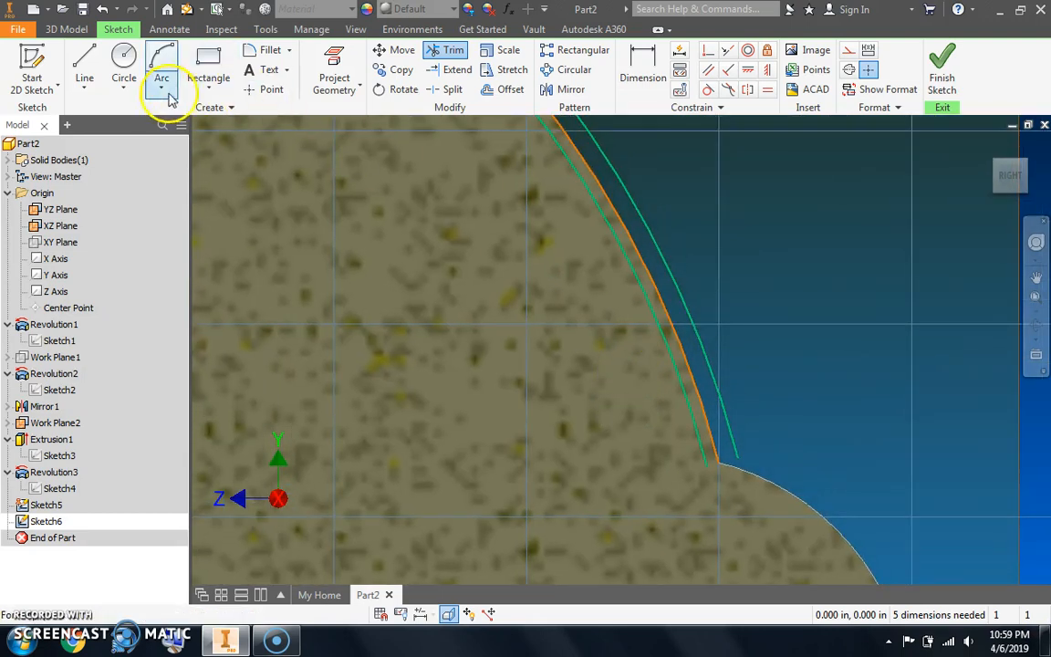
click(84, 66)
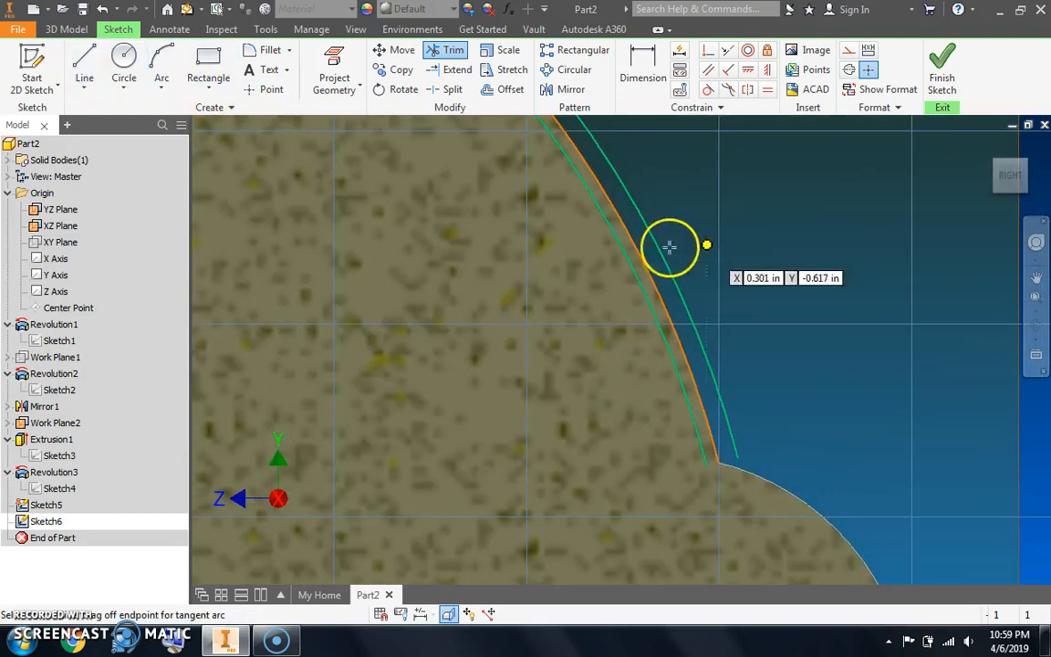
click(613, 232)
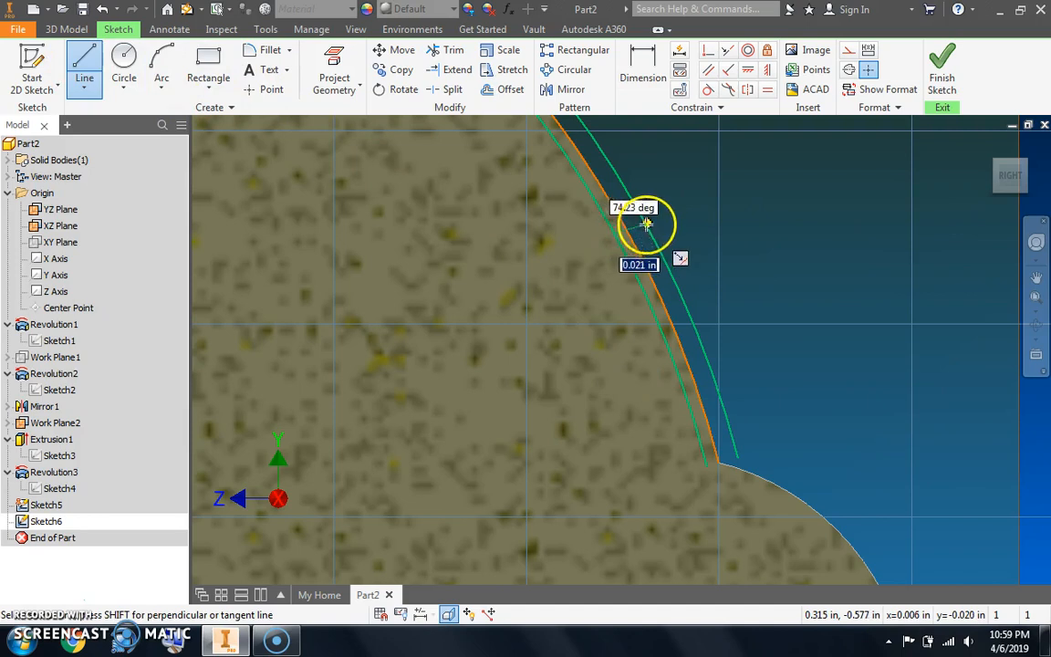
click(667, 211)
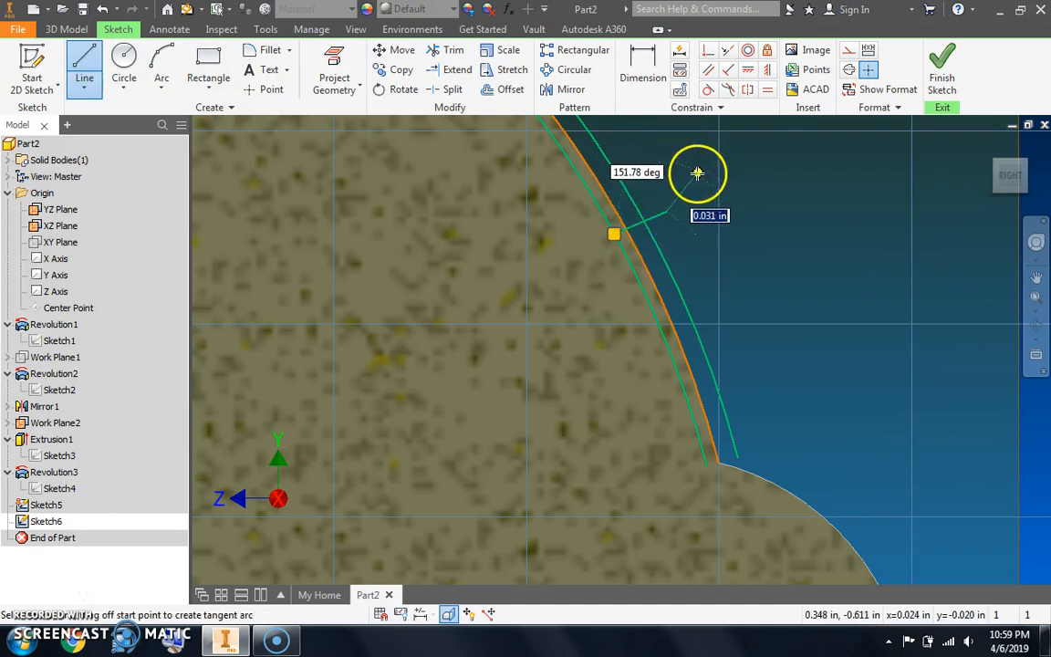
key(Escape)
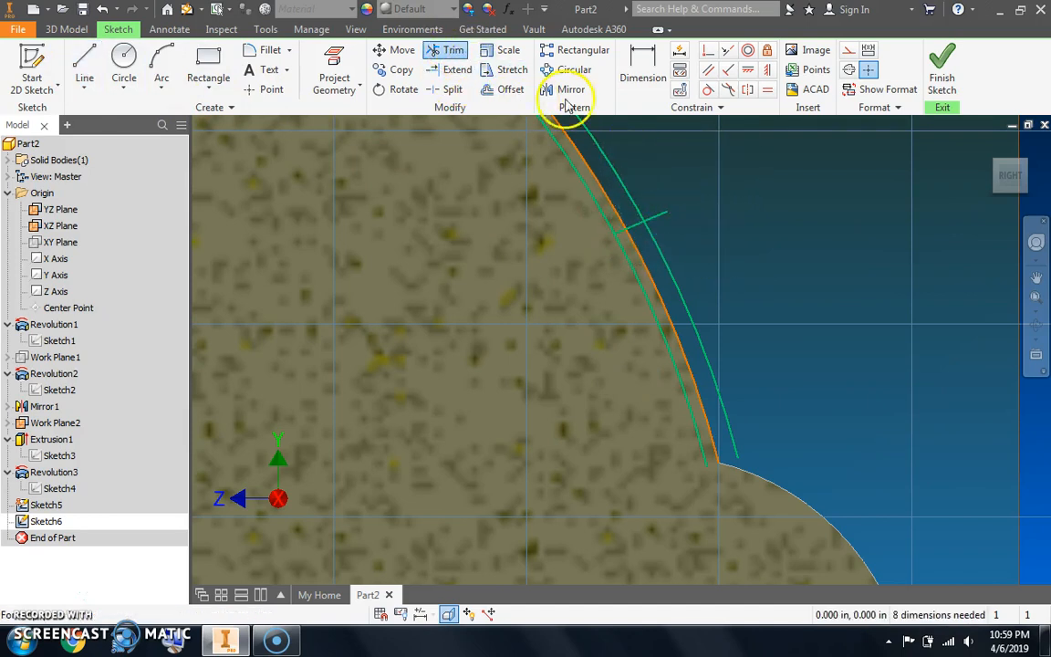
Trim the slanted line's overhang and both offset arcs between it and the bump, and finish the sketch
click(664, 218)
click(663, 253)
click(637, 276)
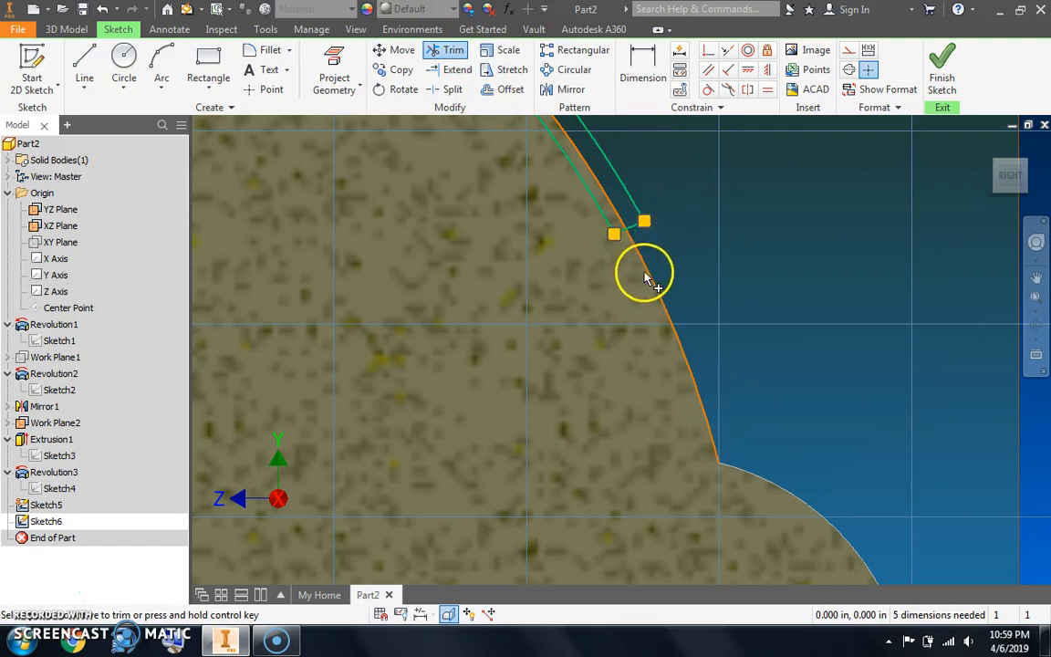
scroll(644, 226, up, 2)
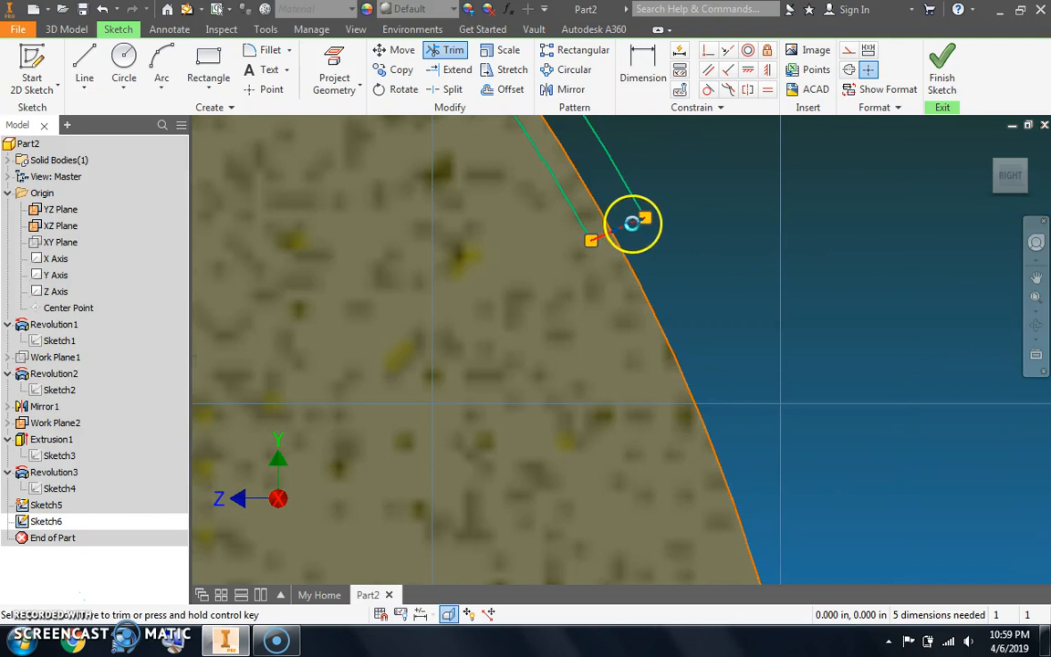
scroll(629, 230, down, 5)
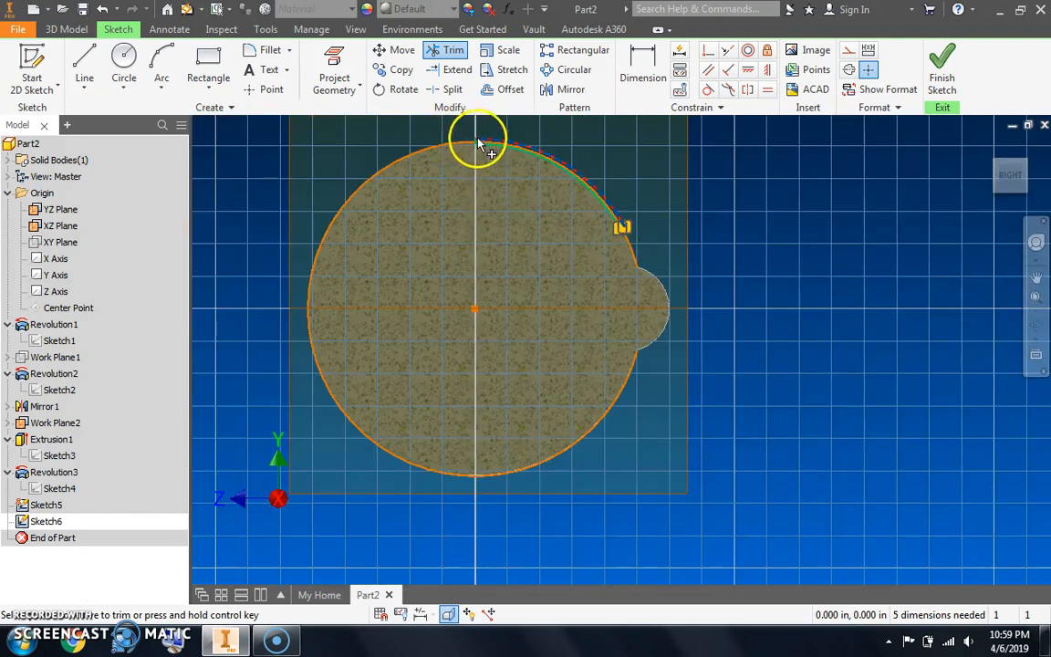
scroll(466, 143, up, 4)
scroll(462, 187, down, 4)
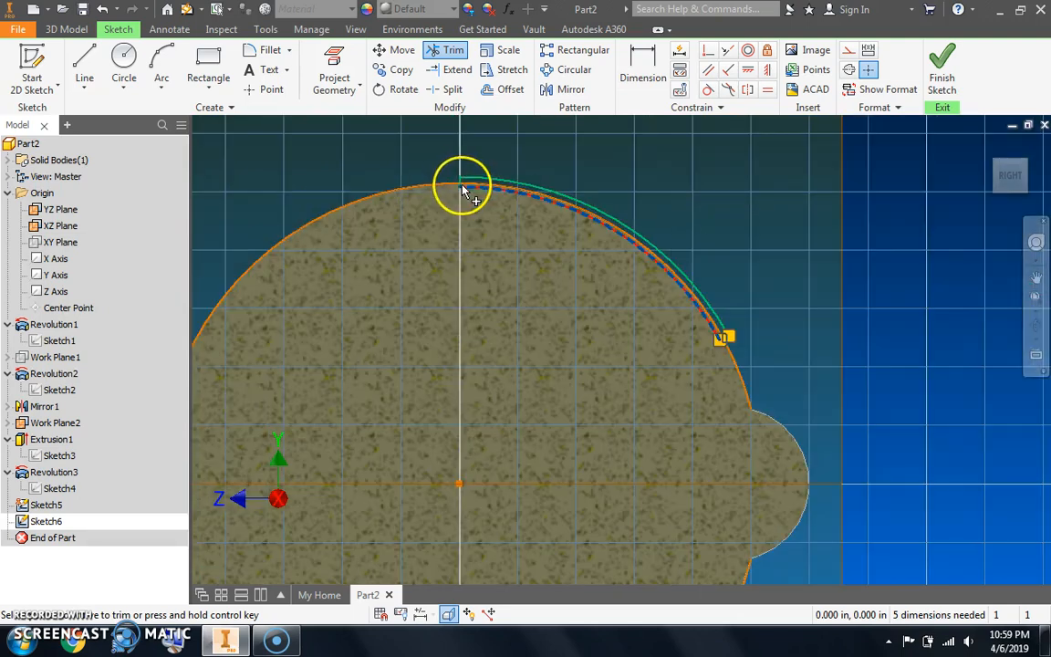
click(941, 77)
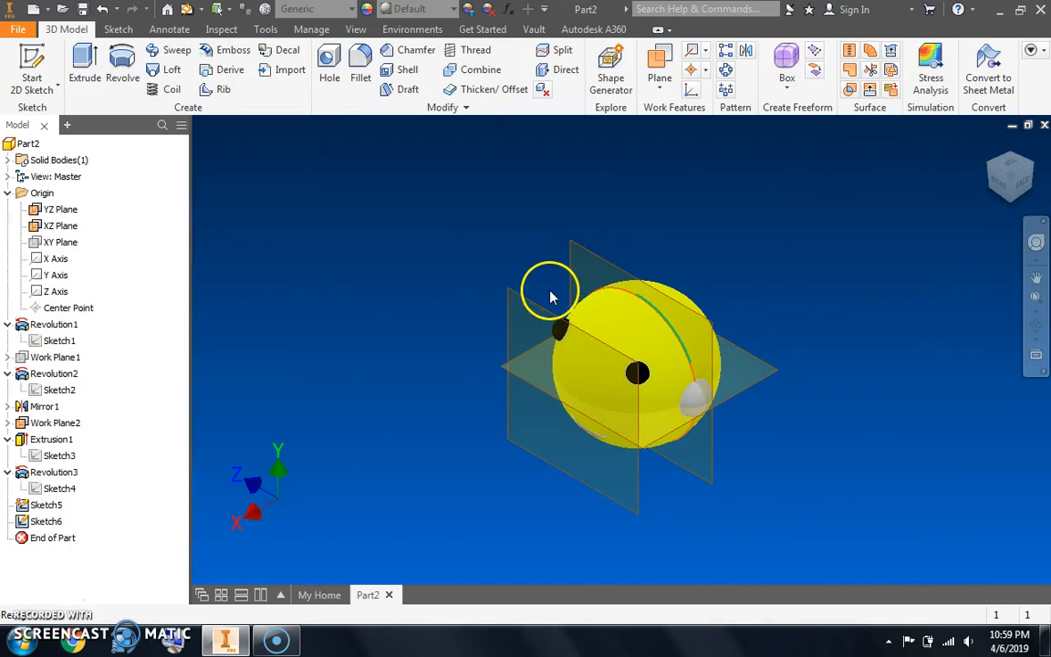
Revolve the thin arc profile a full turn about the short vertical line at the sphere's top, joining it as a cap
click(122, 64)
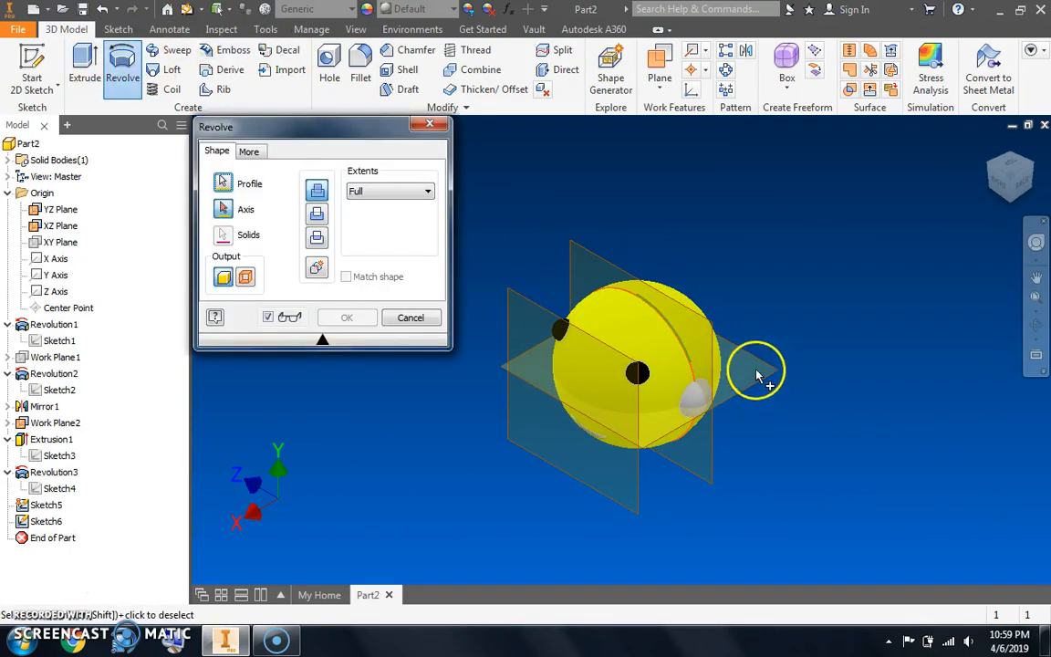
scroll(671, 340, up, 5)
scroll(581, 239, down, 3)
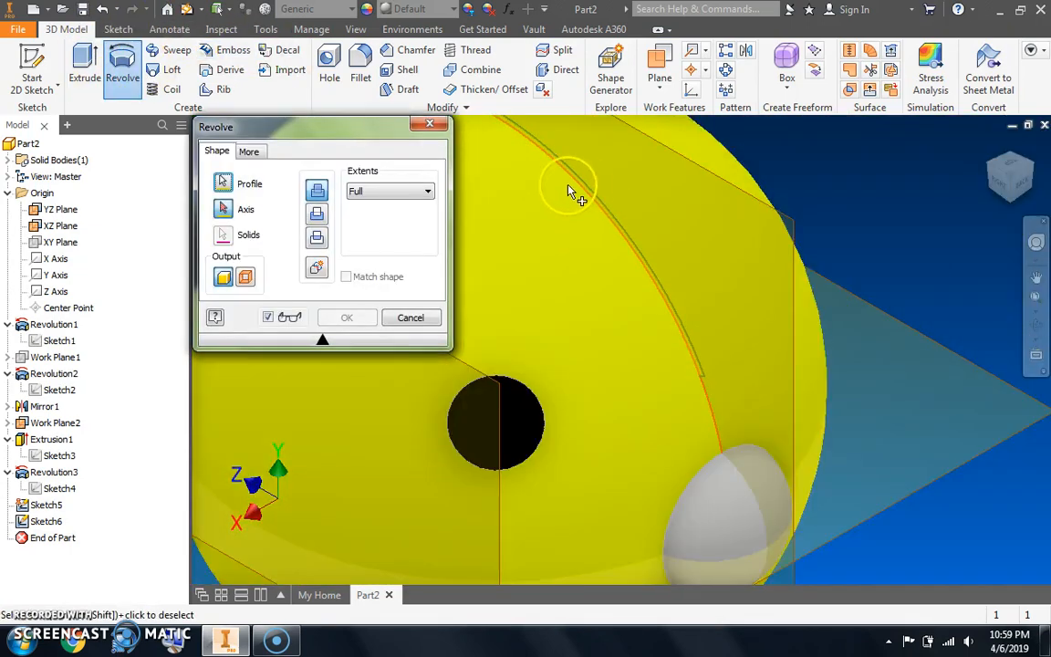
scroll(565, 180, up, 3)
middle_drag(536, 180, 810, 523)
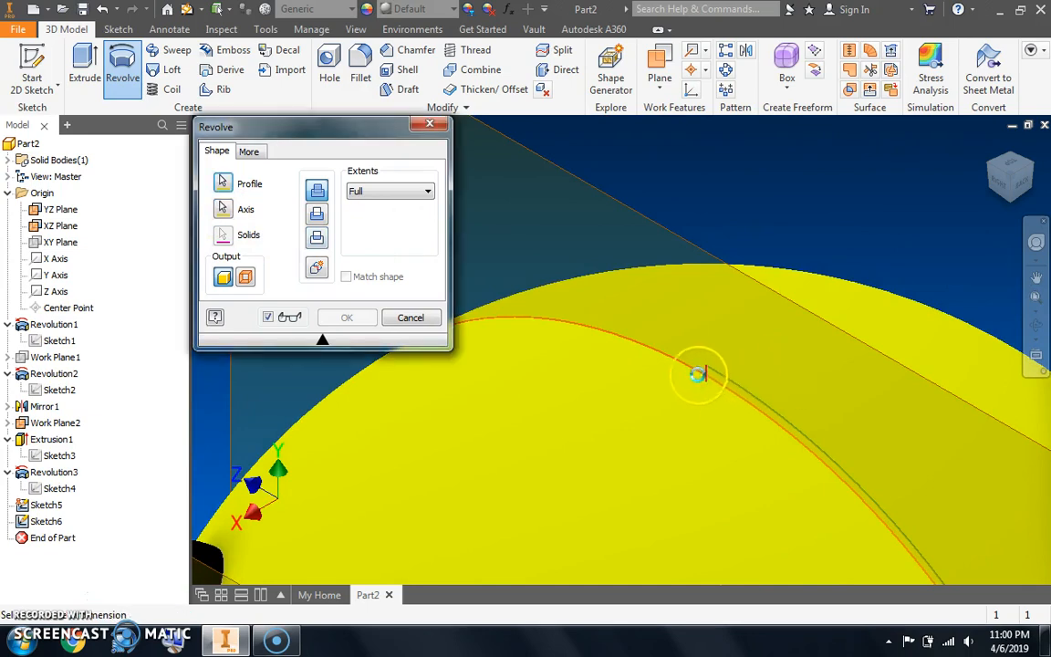
click(707, 376)
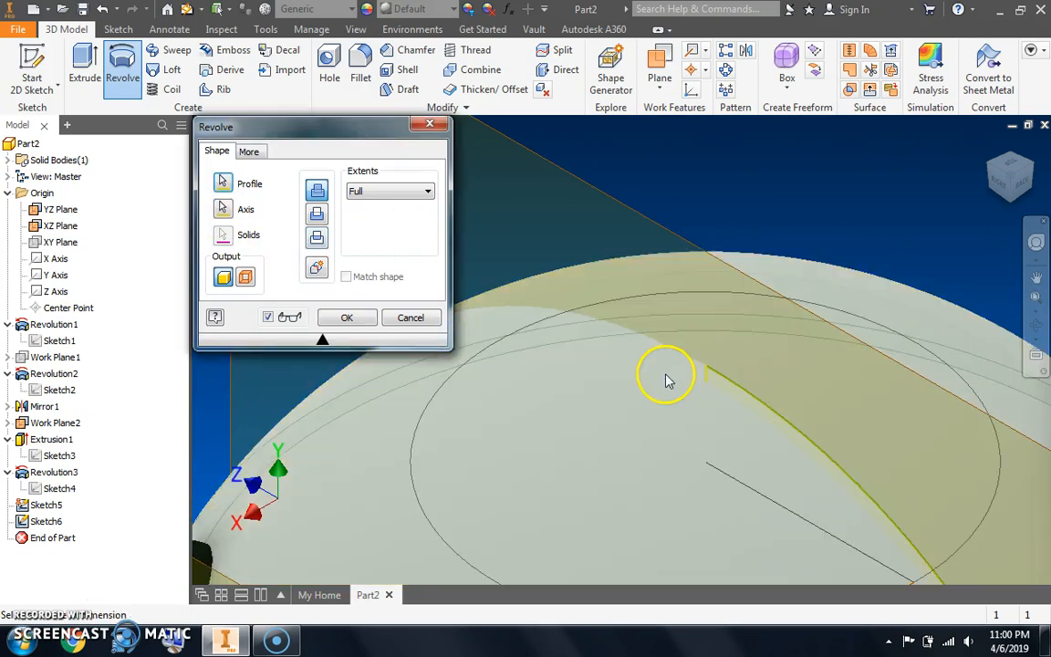
click(316, 216)
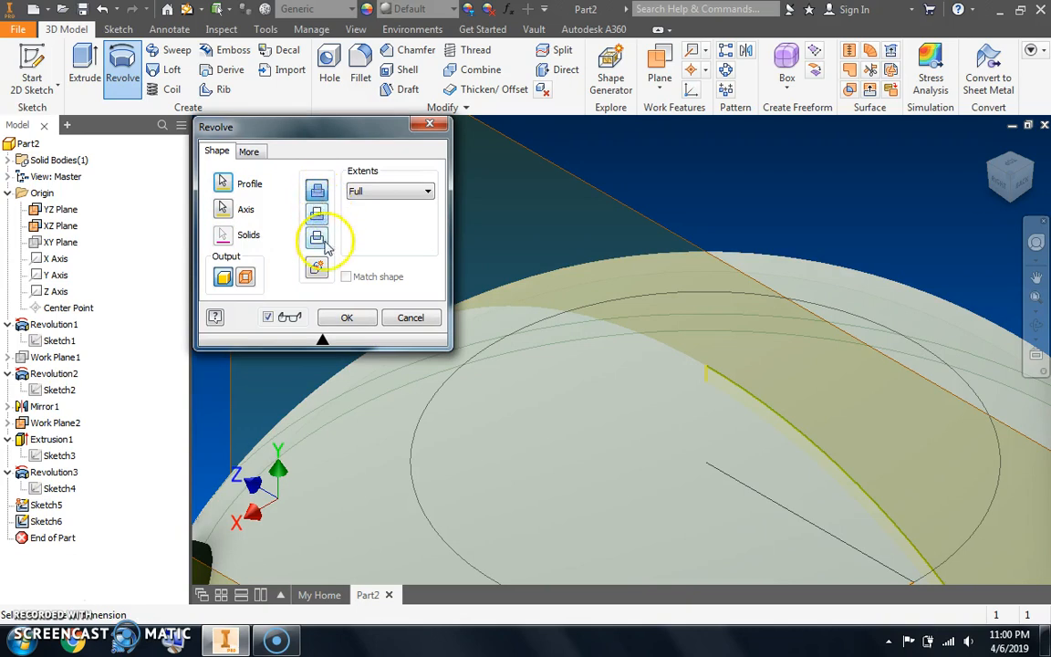
click(352, 319)
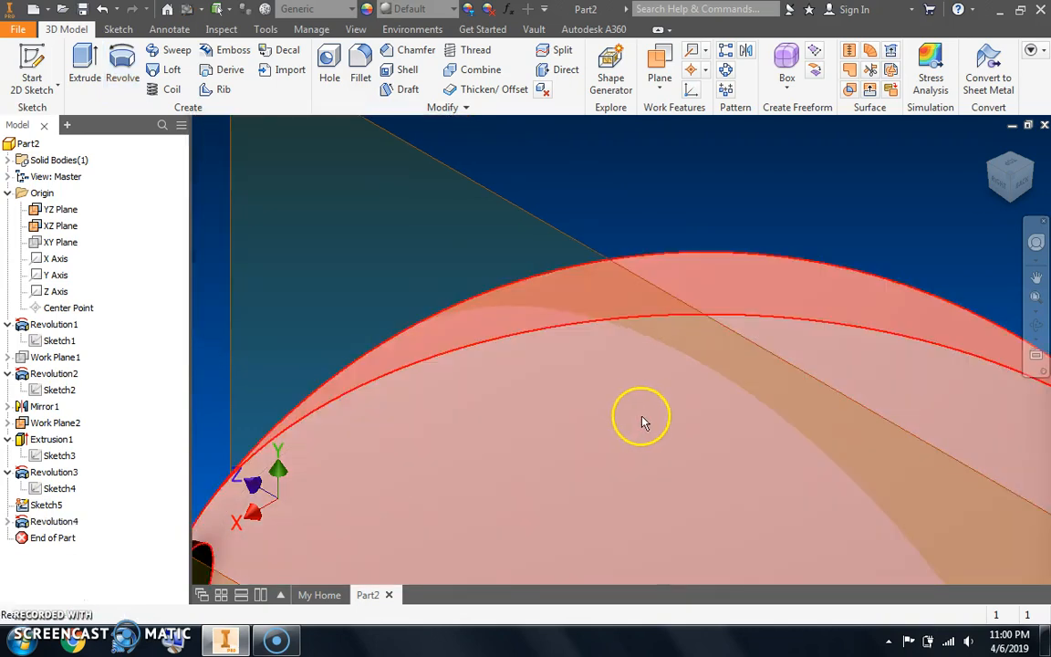
Change the cap's outer surface appearance to a near-black colour, RGB 30, 0, 0
scroll(653, 436, up, 3)
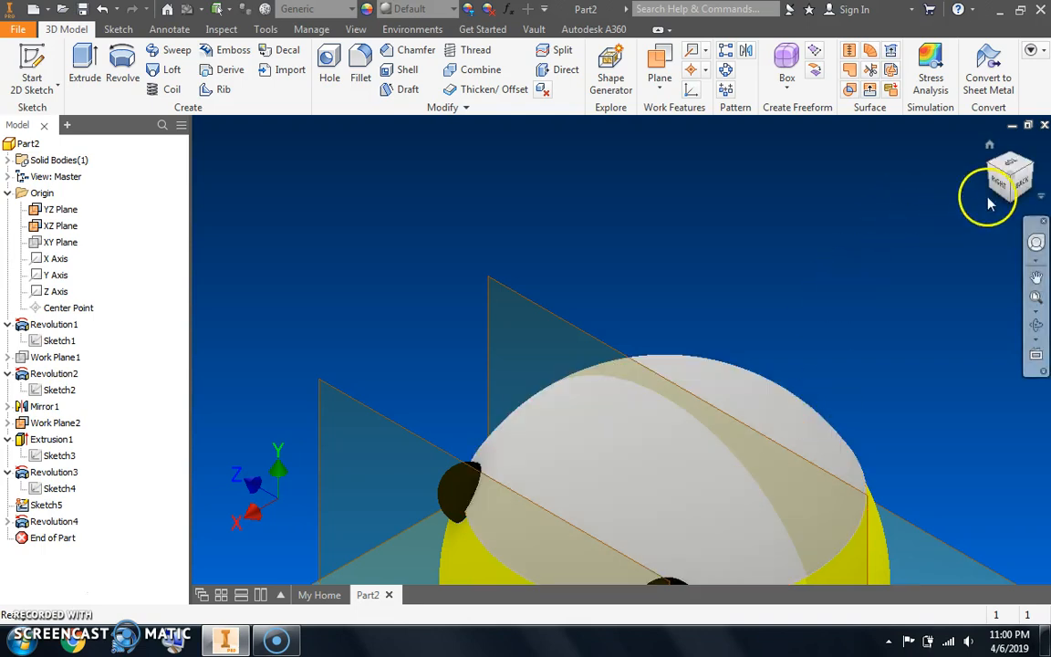
click(999, 187)
scroll(621, 345, down, 5)
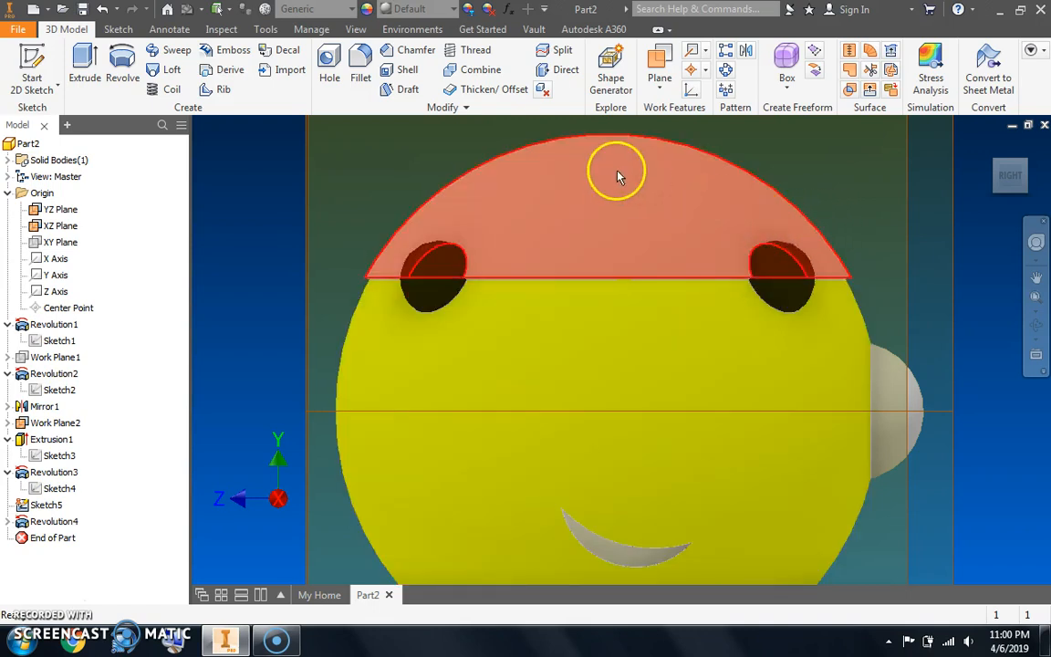
click(468, 11)
click(528, 146)
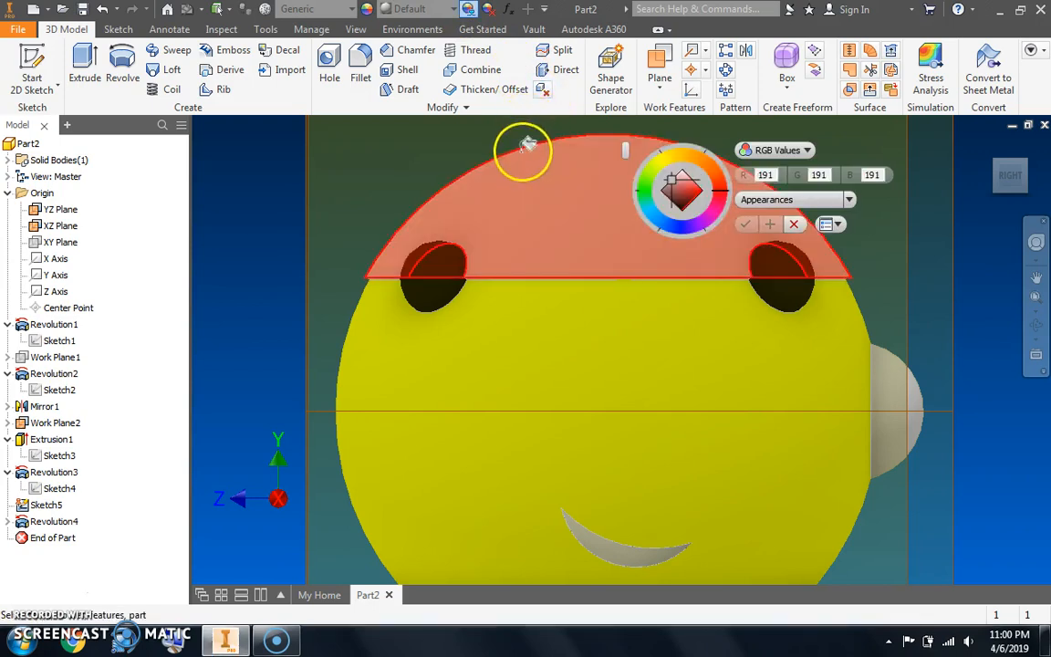
drag(671, 199, 683, 213)
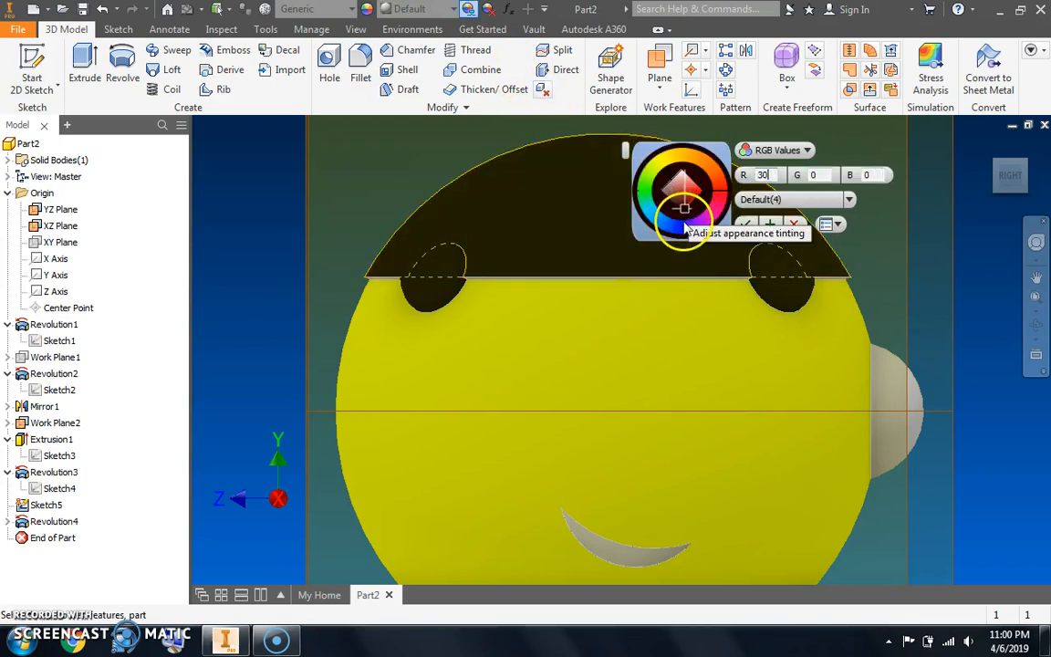
click(745, 224)
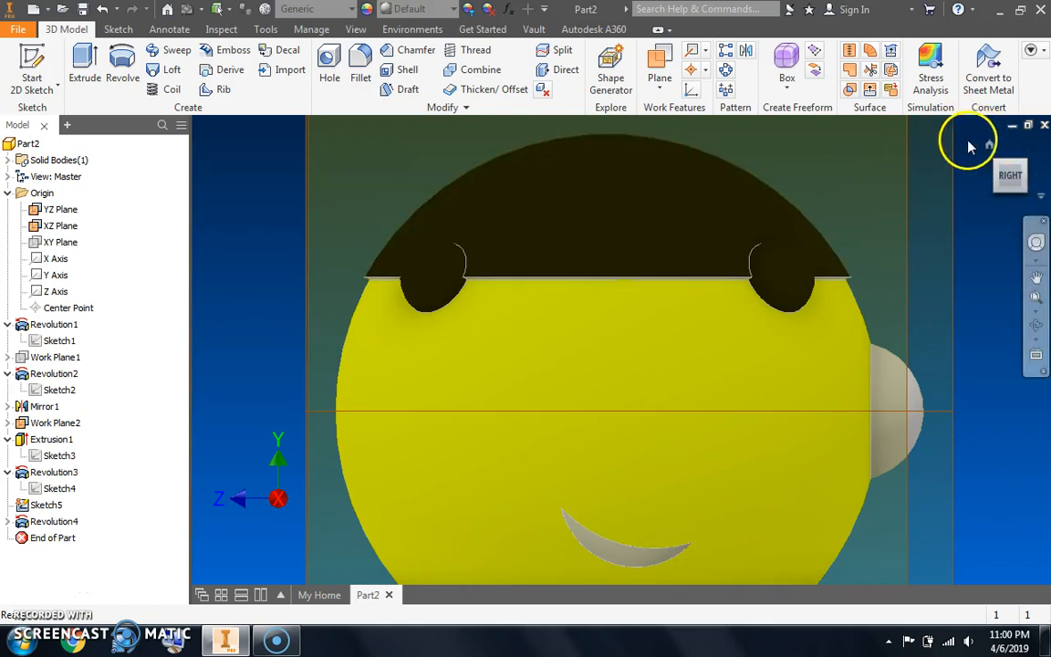
Select the circular lower rim edge of the black cap
click(988, 146)
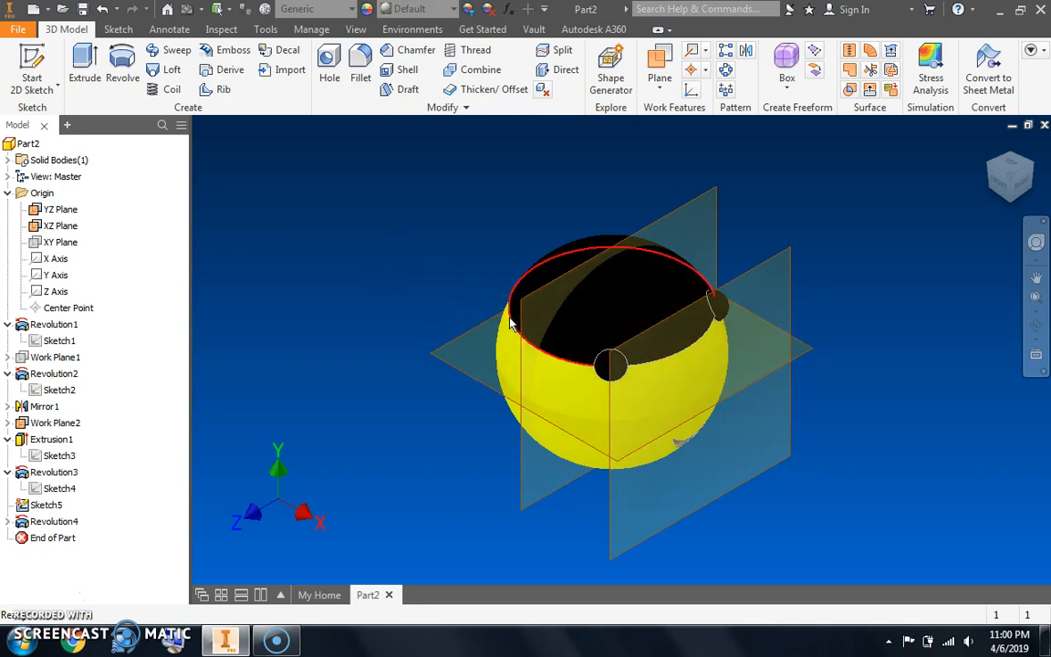
click(537, 348)
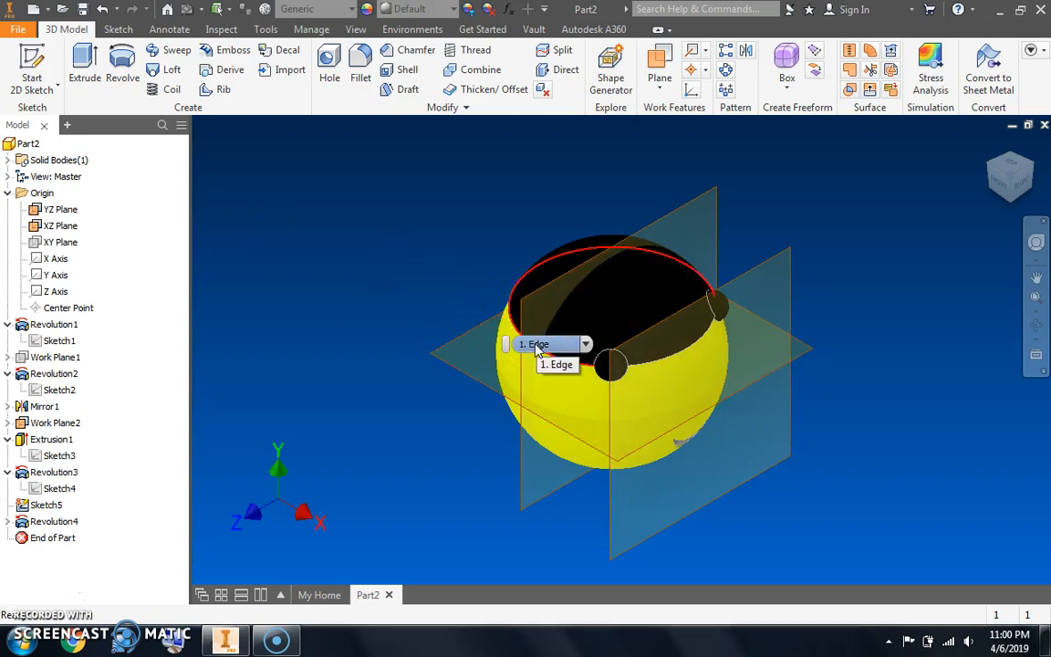